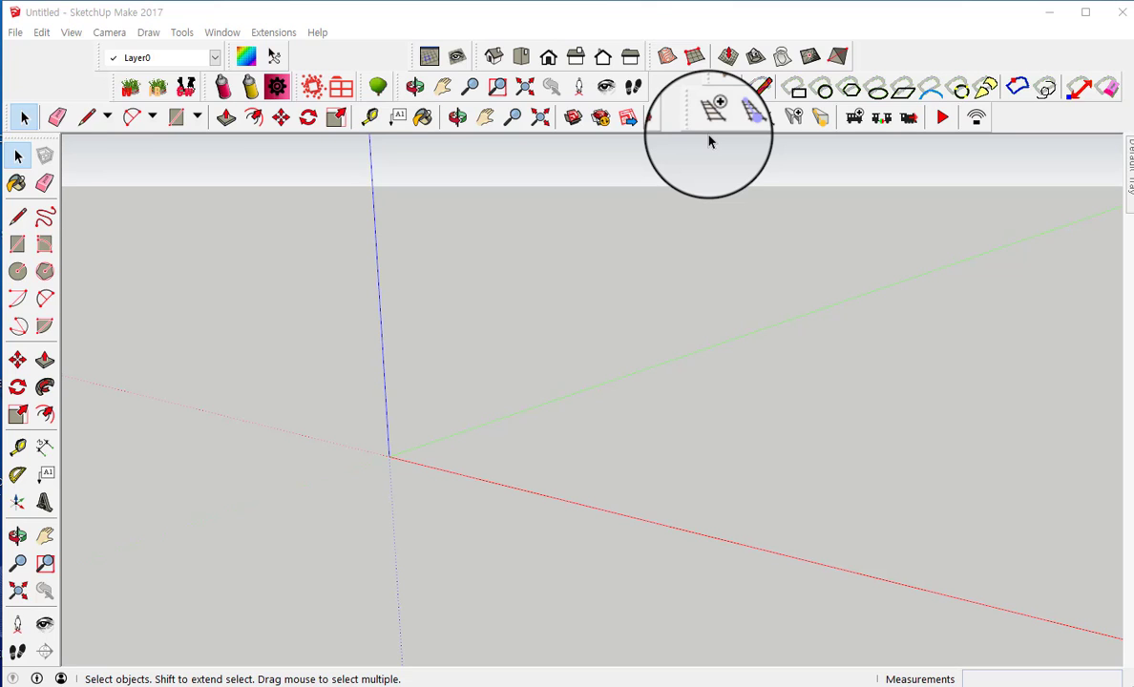
- Open the Extension Manager and look through the list of installed extensions, including Eneroth Railroad System
{"action": "left_click_drag", "start_coordinate": [709, 141], "coordinate": [688, 144]}
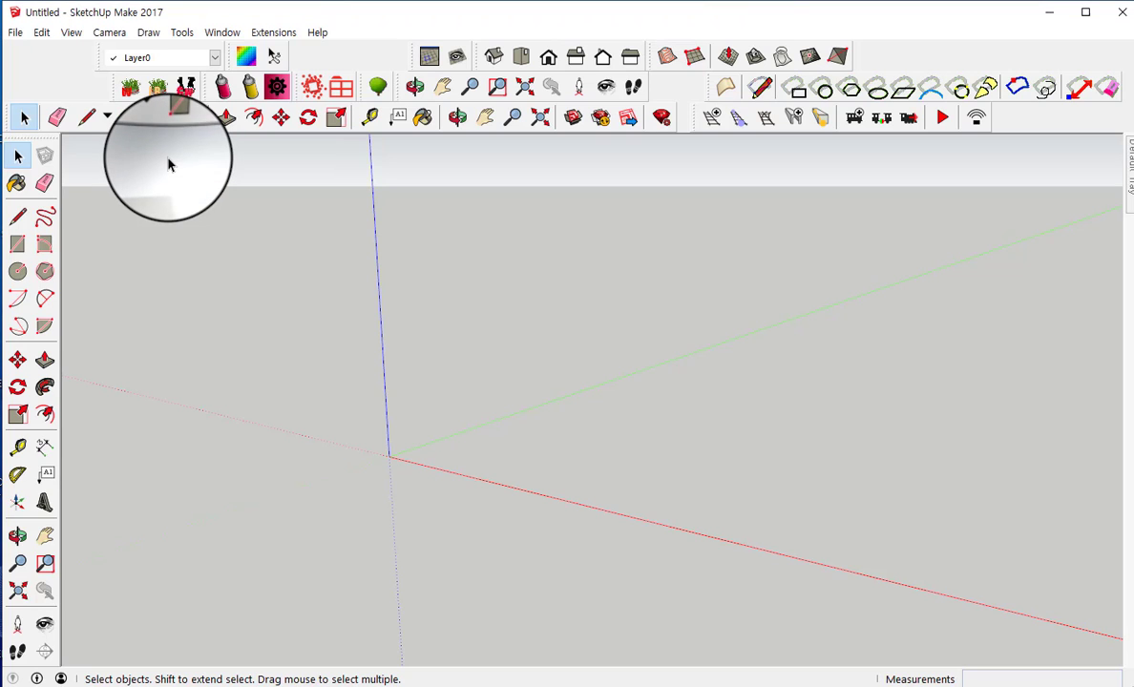
{"action": "left_click", "coordinate": [218, 35]}
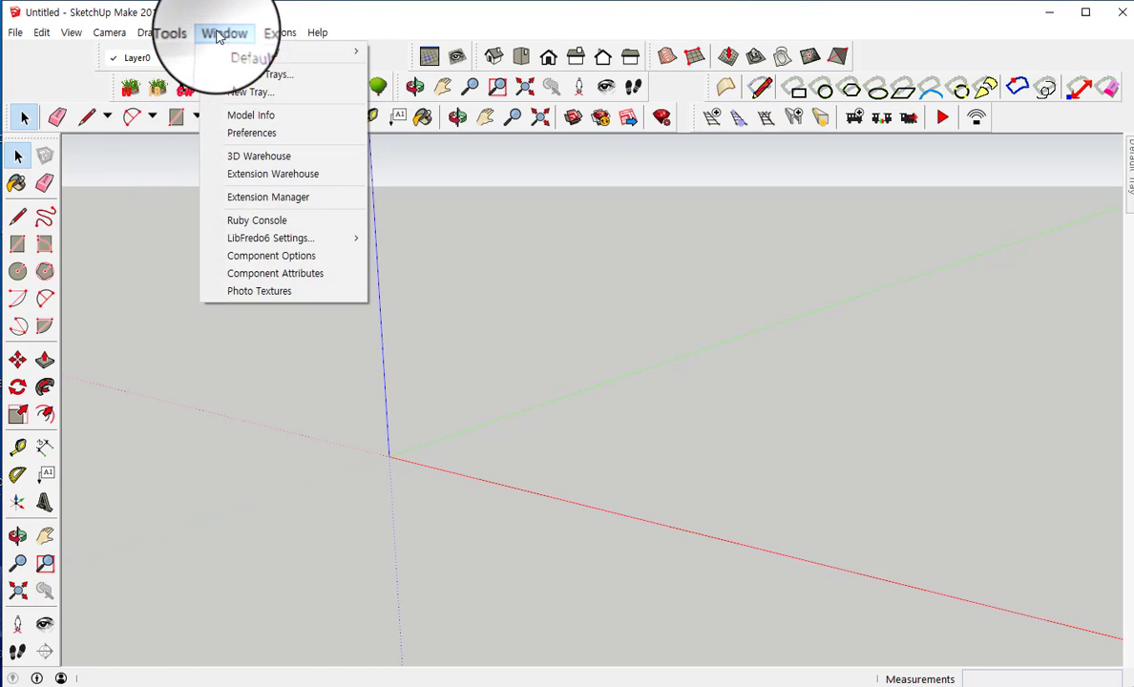
{"action": "left_click", "coordinate": [275, 209]}
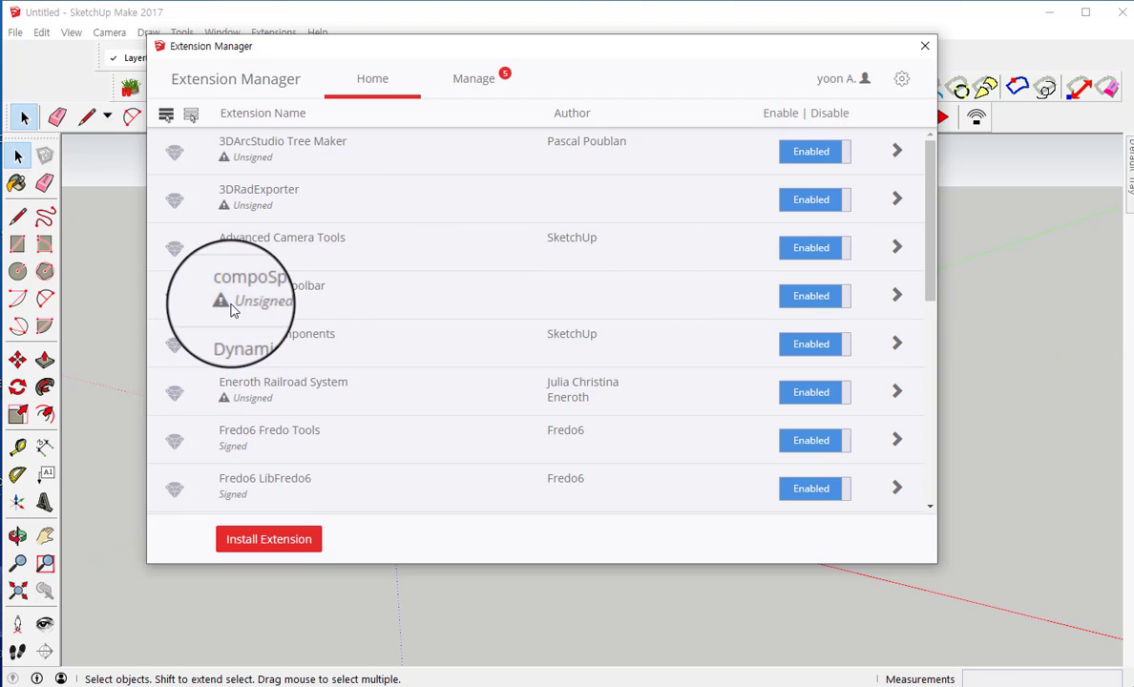
{"action": "scroll", "coordinate": [229, 315], "scroll_direction": "down", "scroll_amount": 4}
{"action": "scroll", "coordinate": [231, 311], "scroll_direction": "down", "scroll_amount": 3}
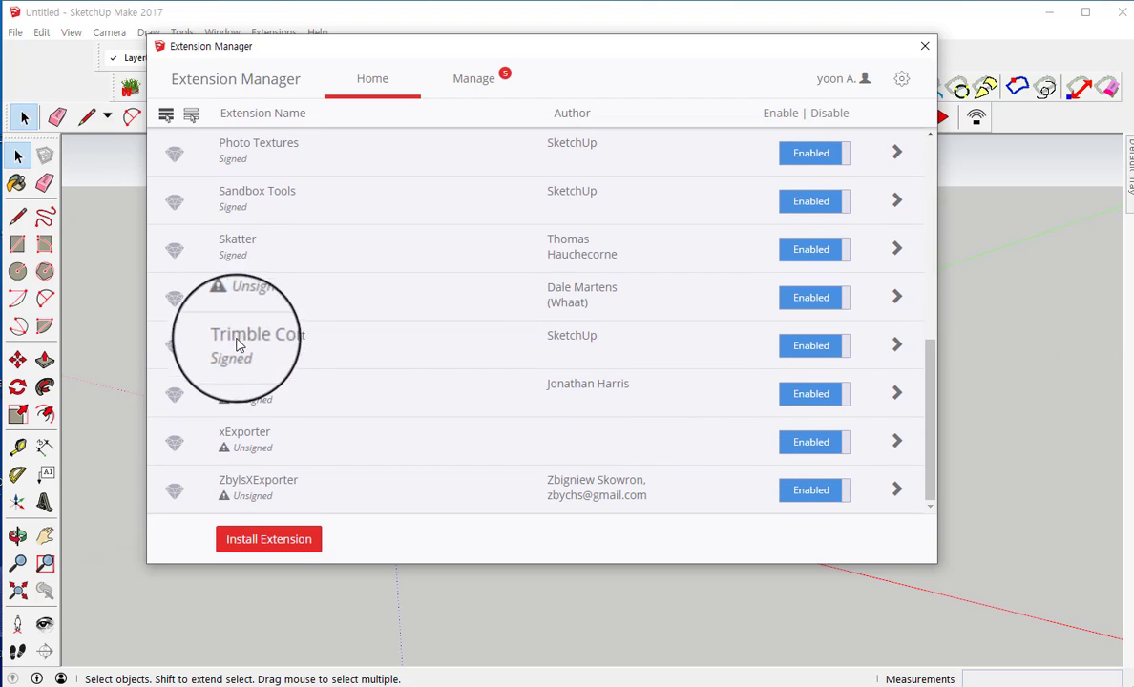
{"action": "scroll", "coordinate": [225, 330], "scroll_direction": "up", "scroll_amount": 7}
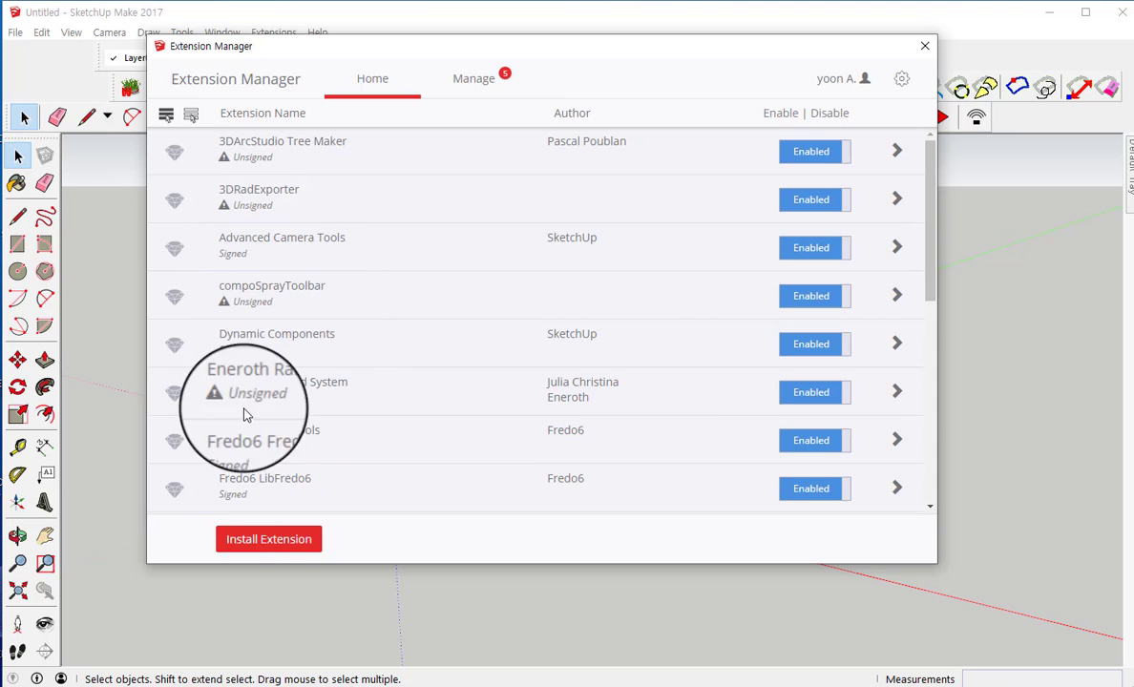
{"action": "scroll", "coordinate": [245, 328], "scroll_direction": "down", "scroll_amount": 5}
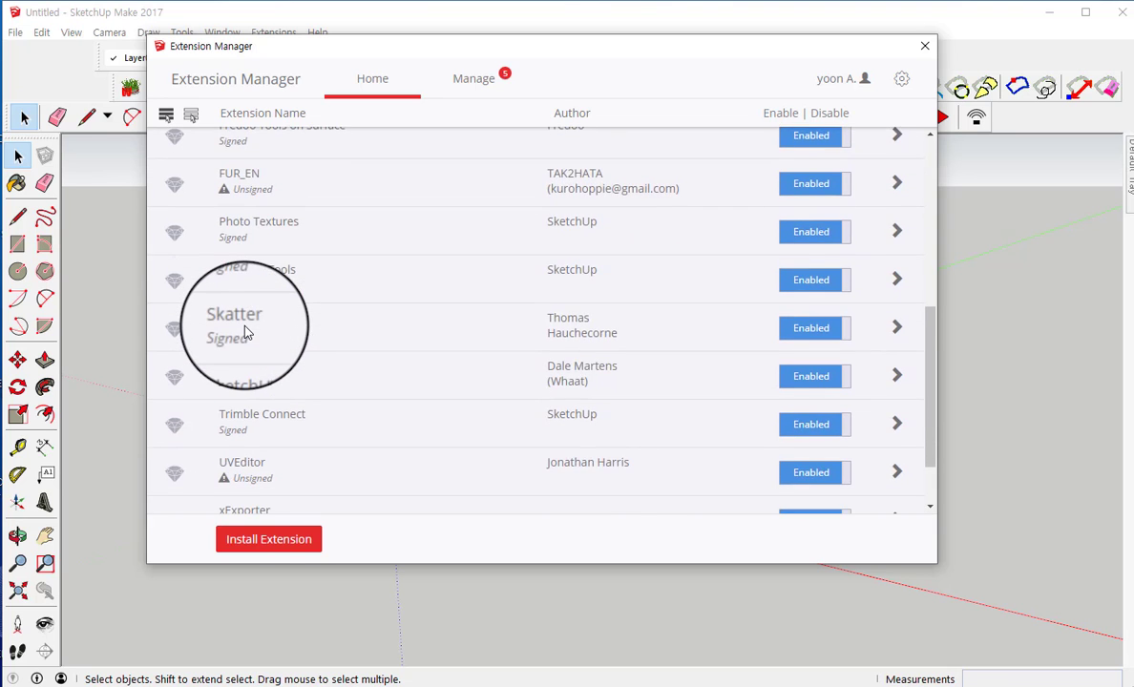
{"action": "scroll", "coordinate": [245, 330], "scroll_direction": "down", "scroll_amount": 2}
{"action": "scroll", "coordinate": [245, 331], "scroll_direction": "up", "scroll_amount": 2}
{"action": "scroll", "coordinate": [245, 331], "scroll_direction": "down", "scroll_amount": 2}
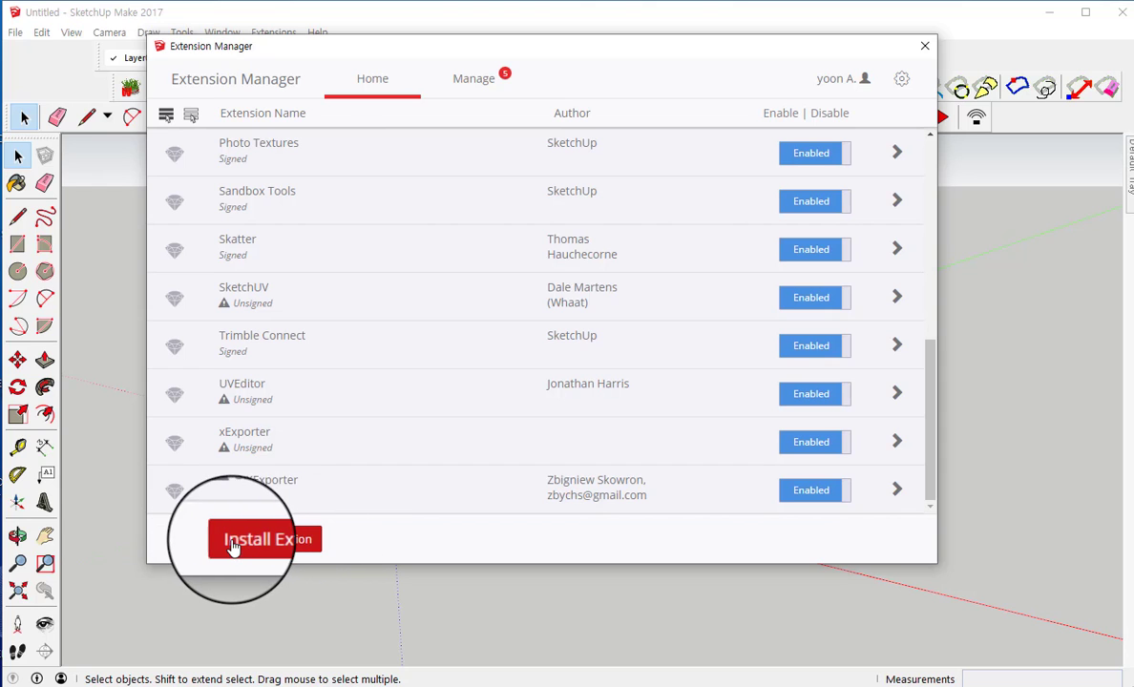
{"action": "left_click", "coordinate": [262, 540]}
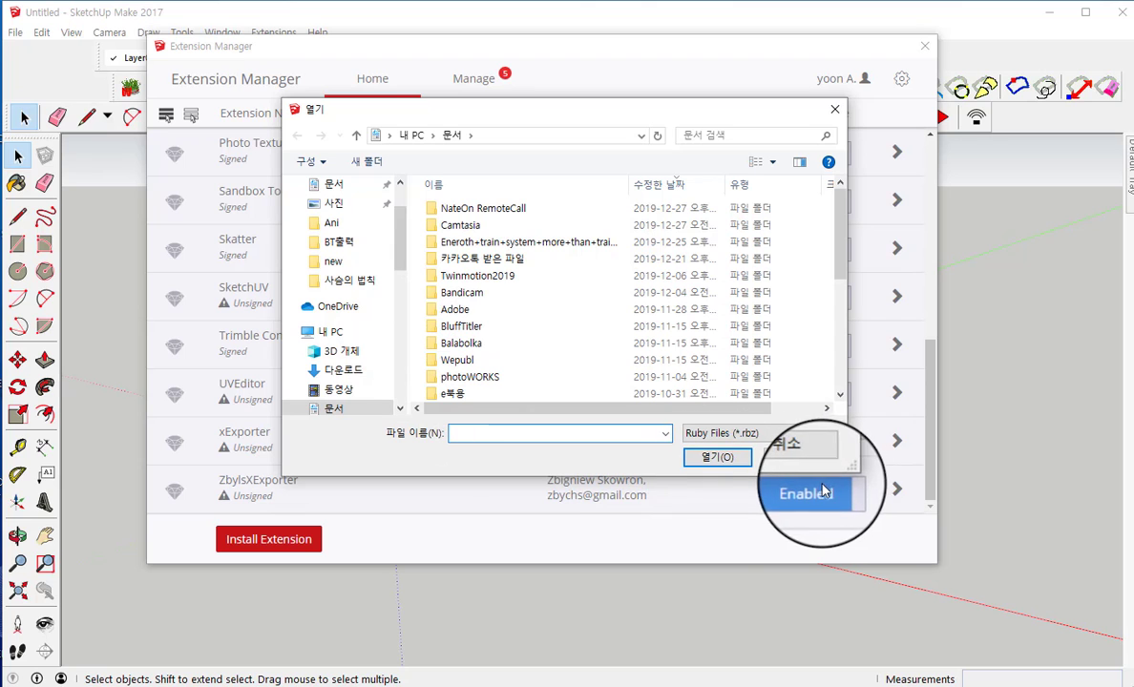
{"action": "left_click", "coordinate": [291, 529]}
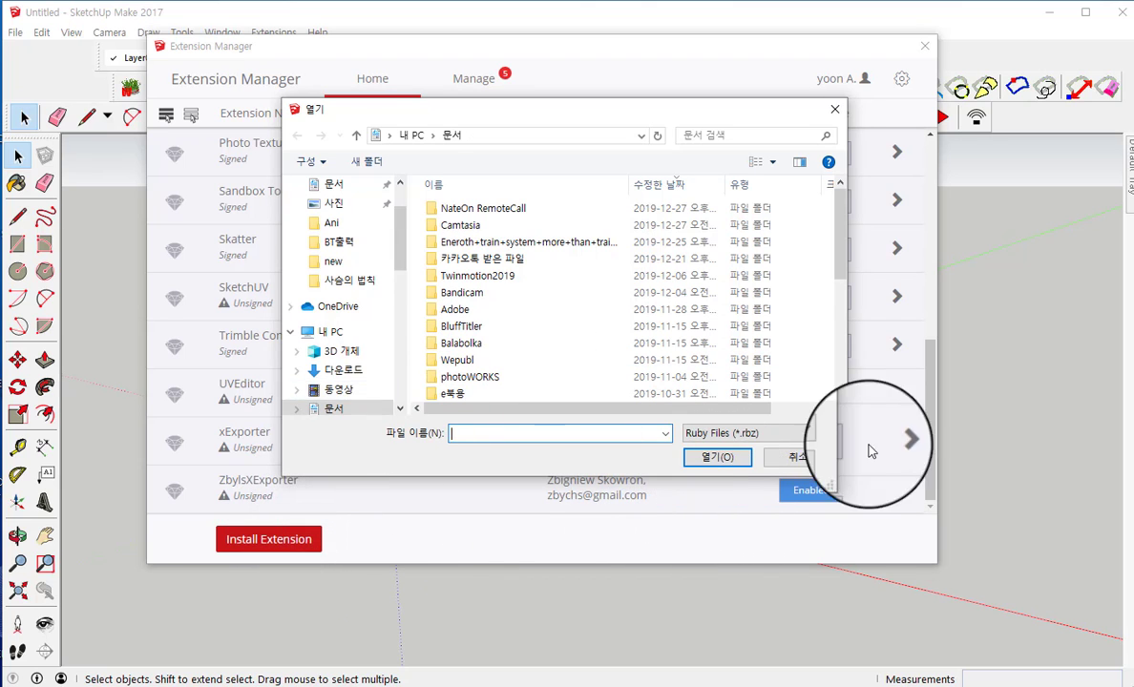
{"action": "left_click", "coordinate": [778, 459]}
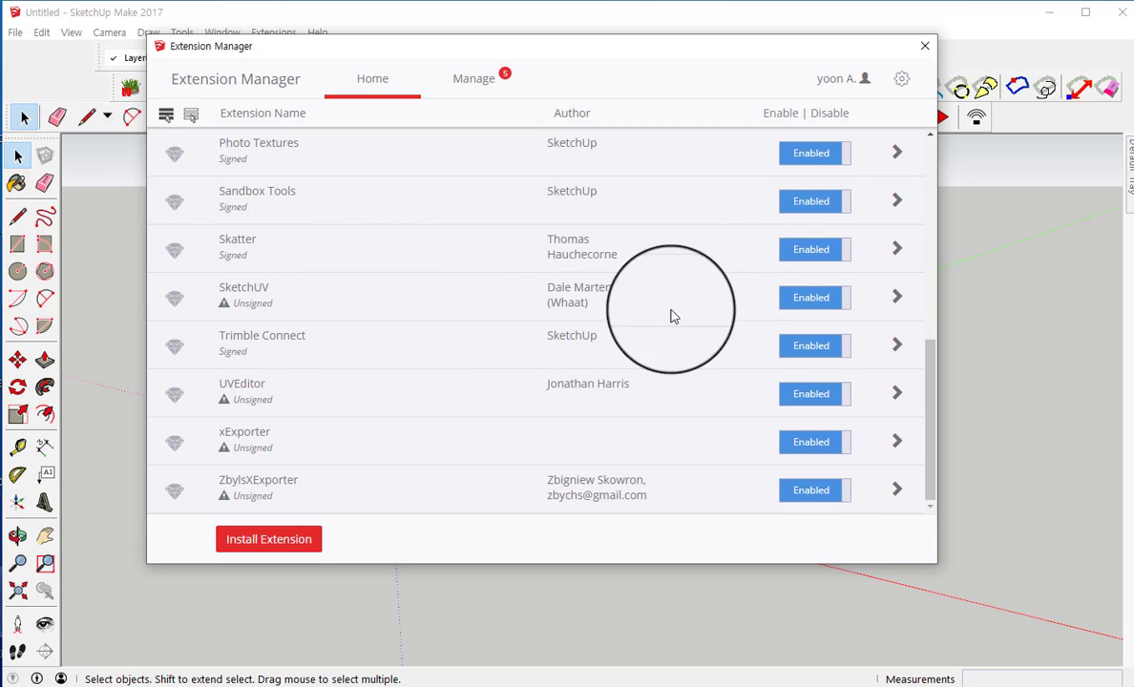
- Try disabling SketchUV without applying the change, and view the extensions' update and uninstall options before closing the Extension Manager
{"action": "left_click", "coordinate": [793, 310]}
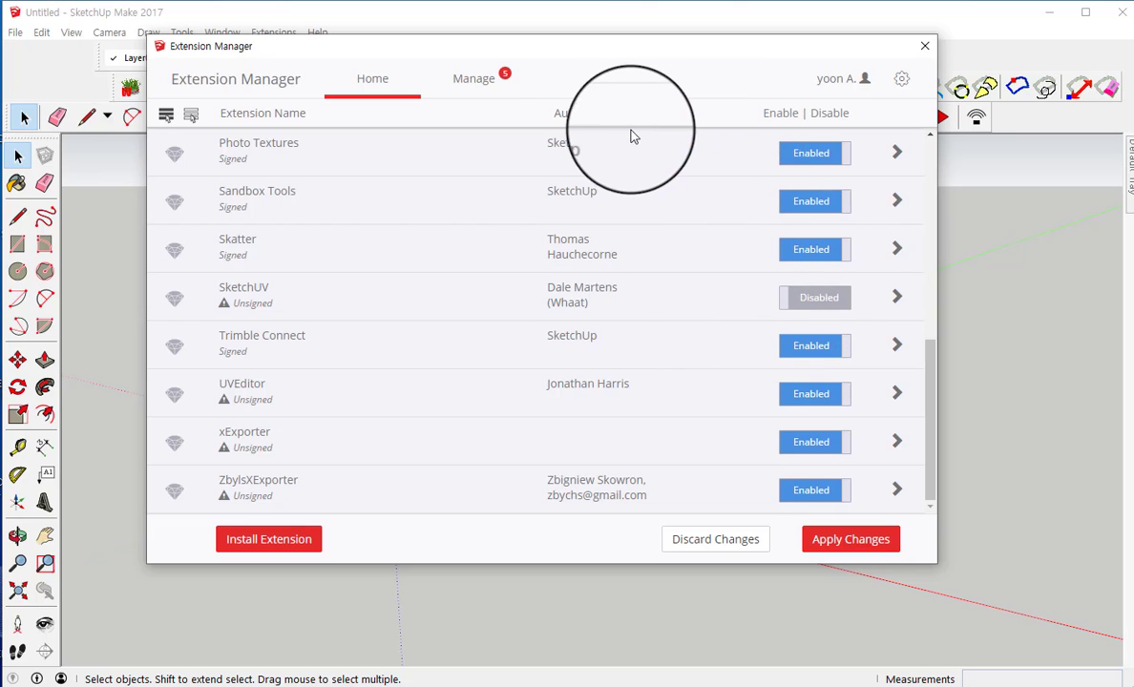
{"action": "left_click", "coordinate": [468, 84]}
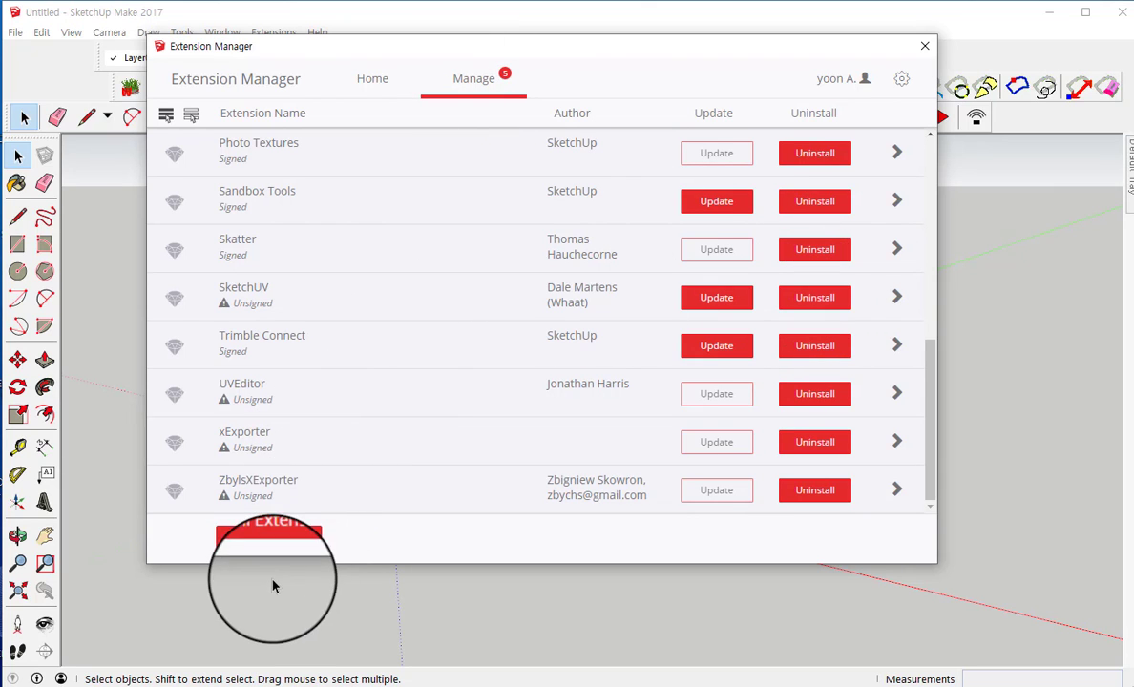
{"action": "left_click", "coordinate": [928, 47]}
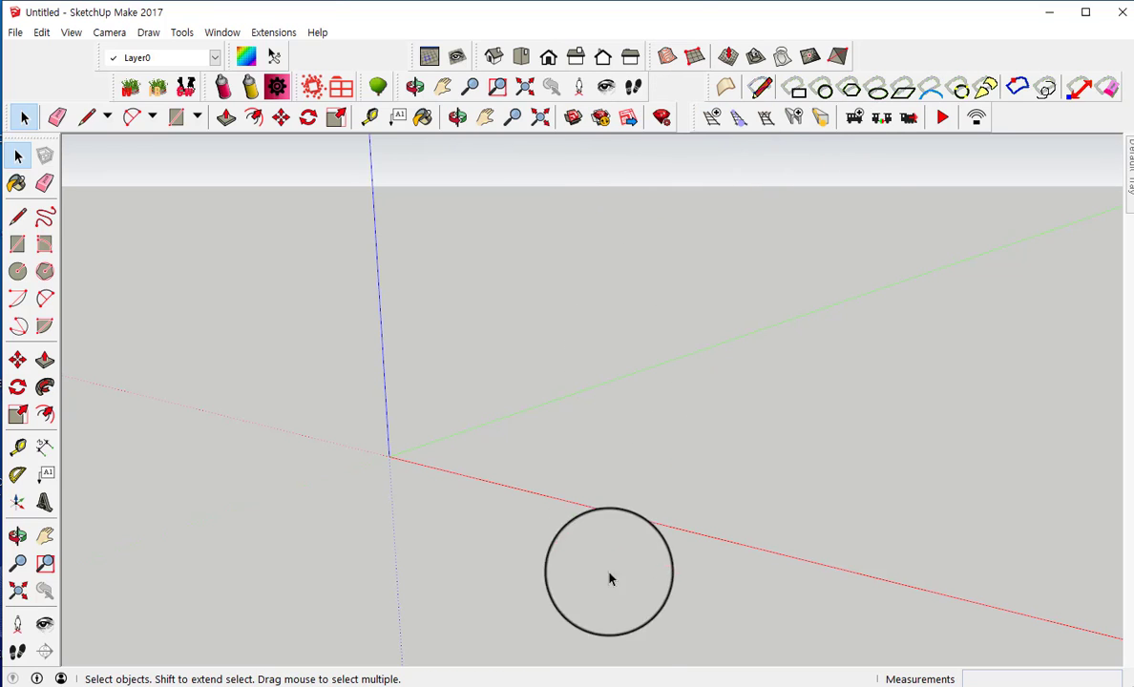
{"action": "left_click", "coordinate": [594, 686]}
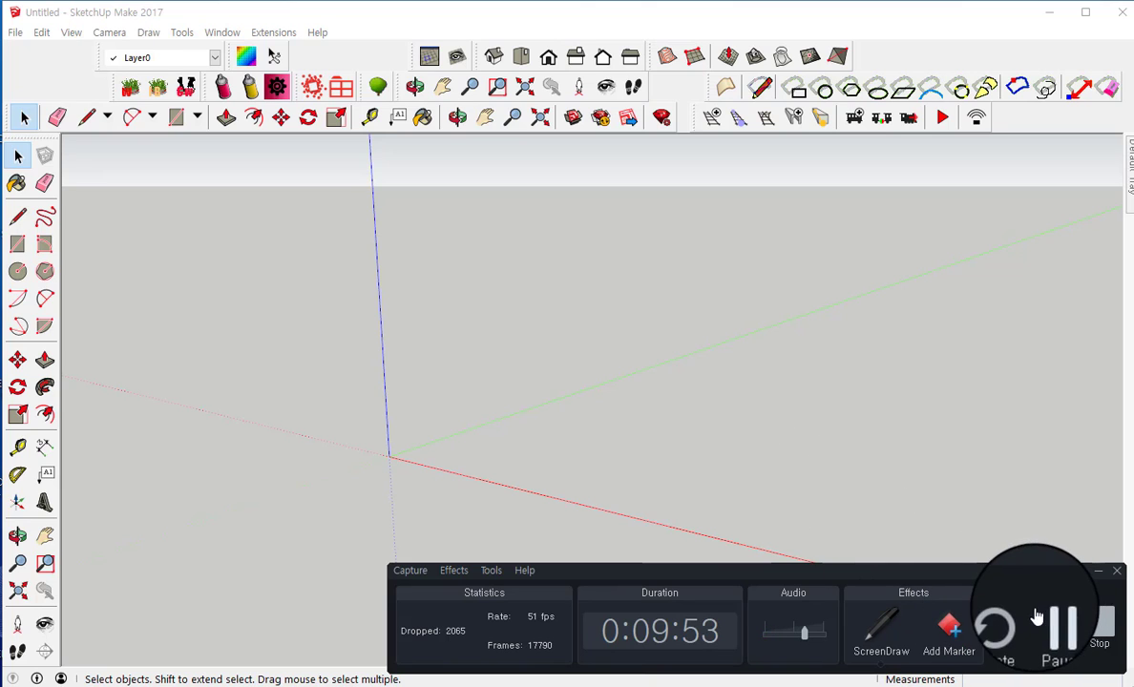
{"action": "left_click", "coordinate": [1102, 567]}
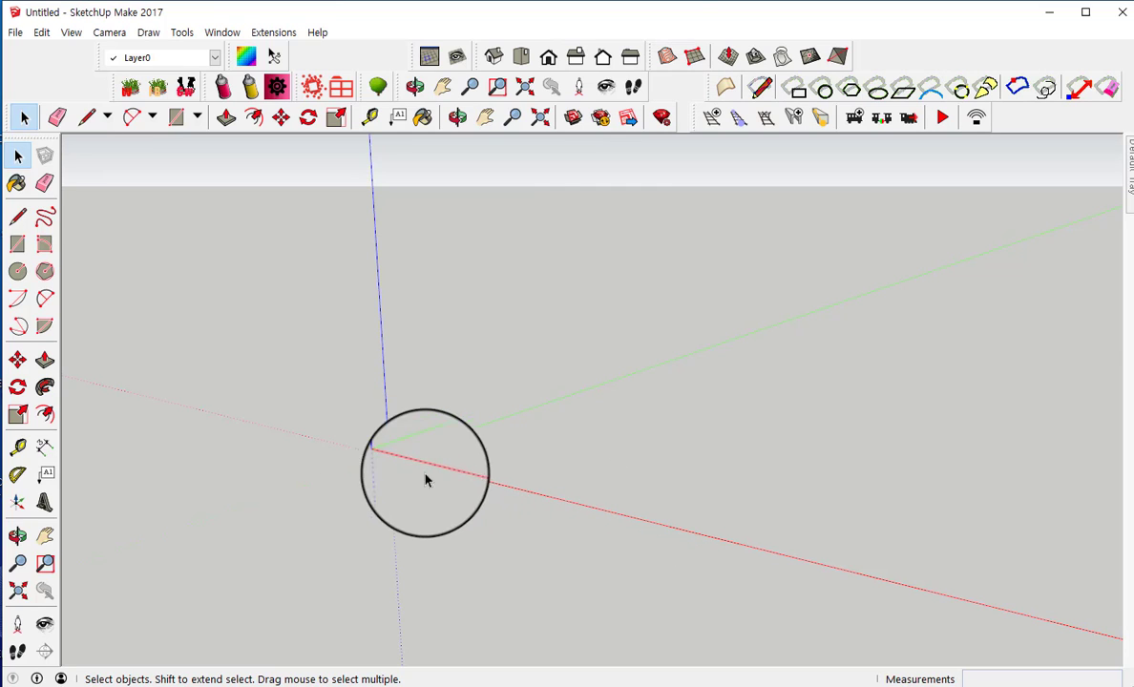
- Try drawing a single default main-line track about 6.5 m long from the origin along the red axis, and undo it
{"action": "left_click", "coordinate": [716, 117]}
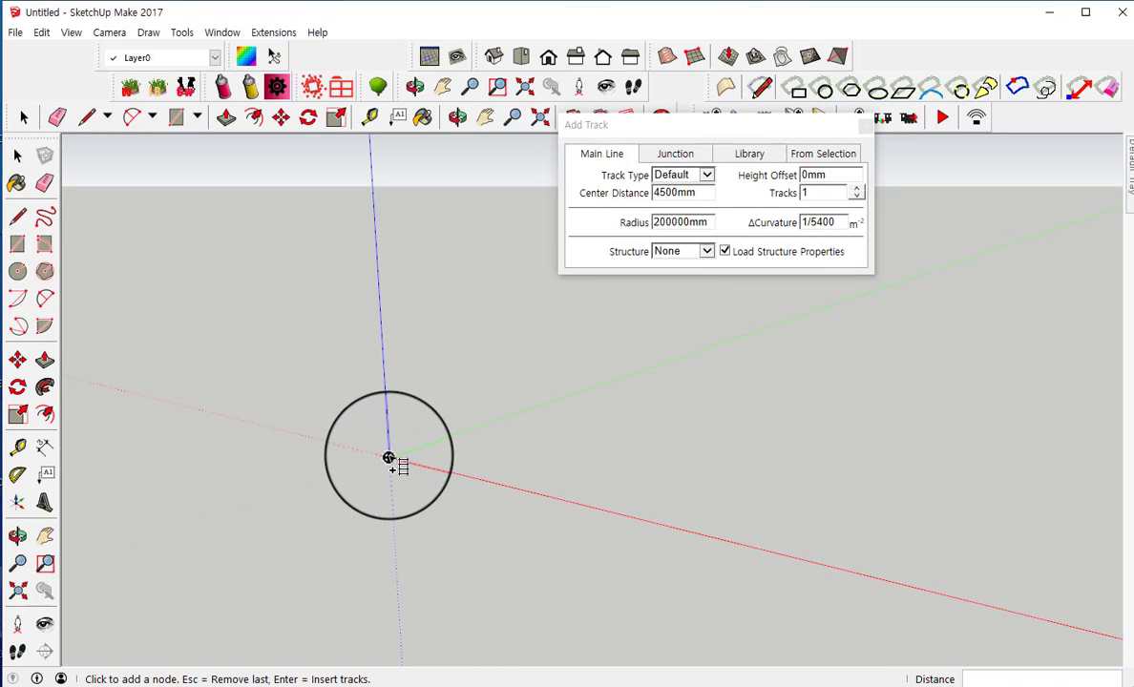
{"action": "left_click", "coordinate": [389, 457]}
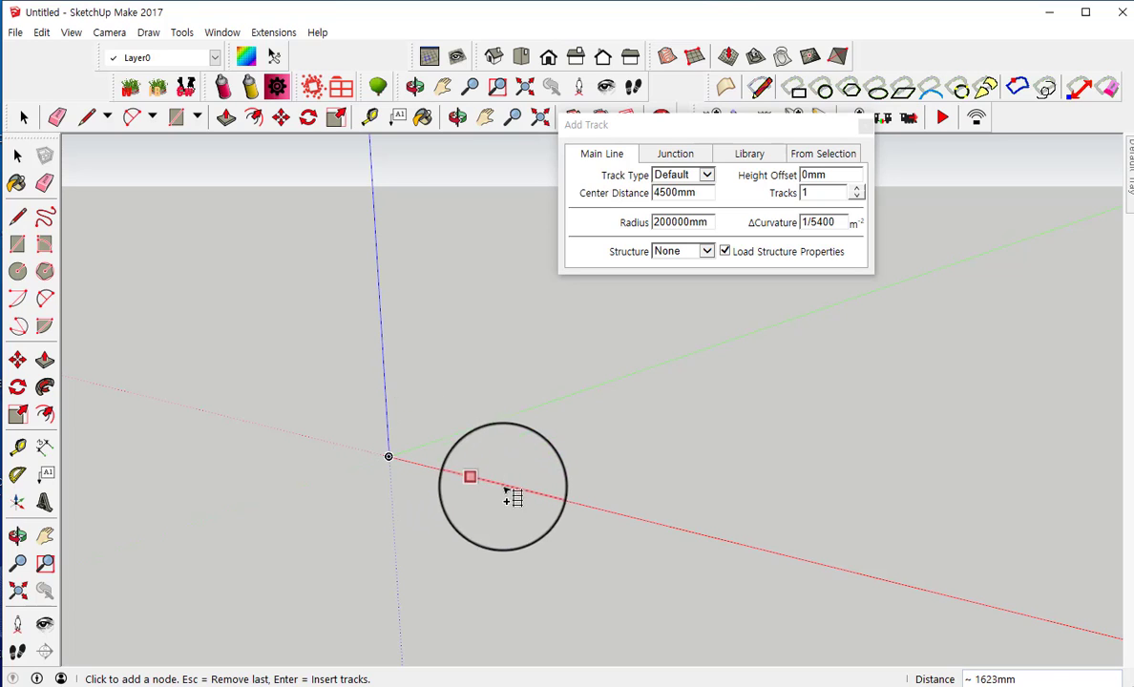
{"action": "left_click", "coordinate": [887, 582]}
{"action": "key", "text": "Return"}
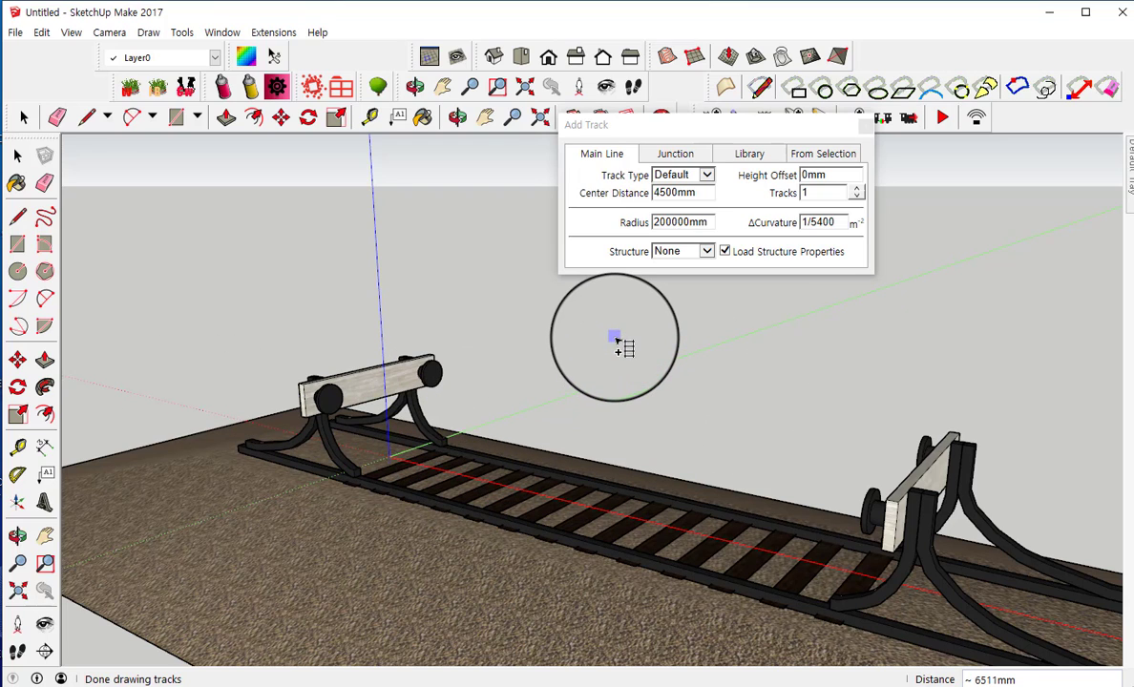
{"action": "key", "text": "ctrl+z"}
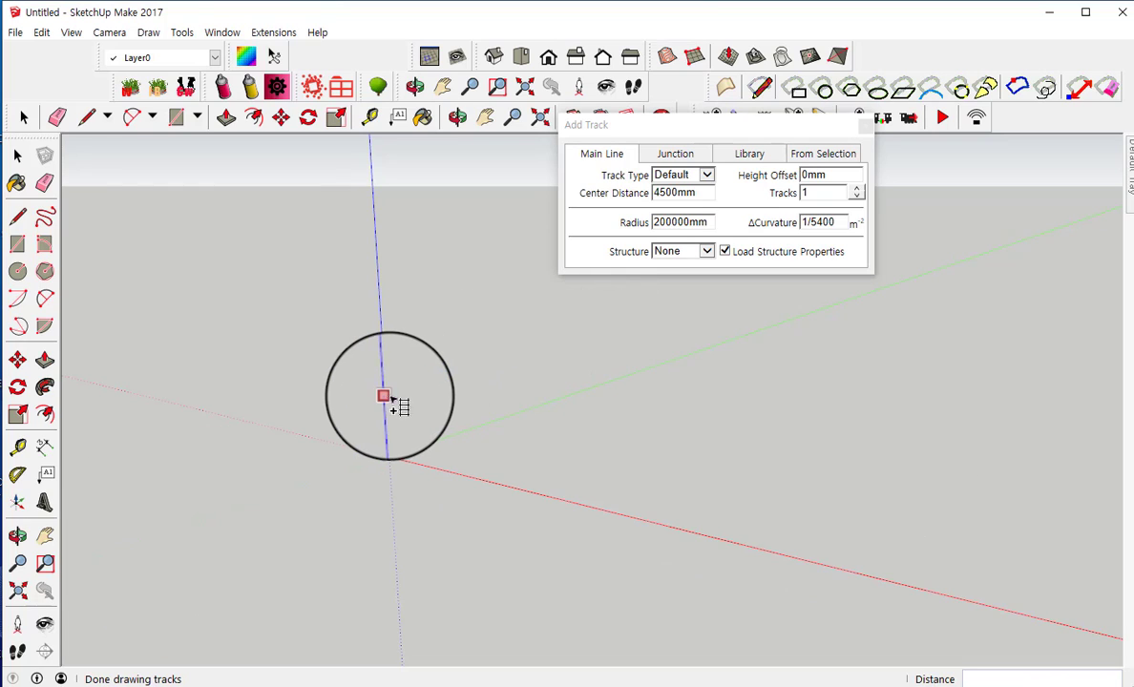
- Draw a single default main-line track about 35.4 m long from the origin along the red axis
{"action": "scroll", "coordinate": [386, 396], "scroll_direction": "down", "scroll_amount": 1}
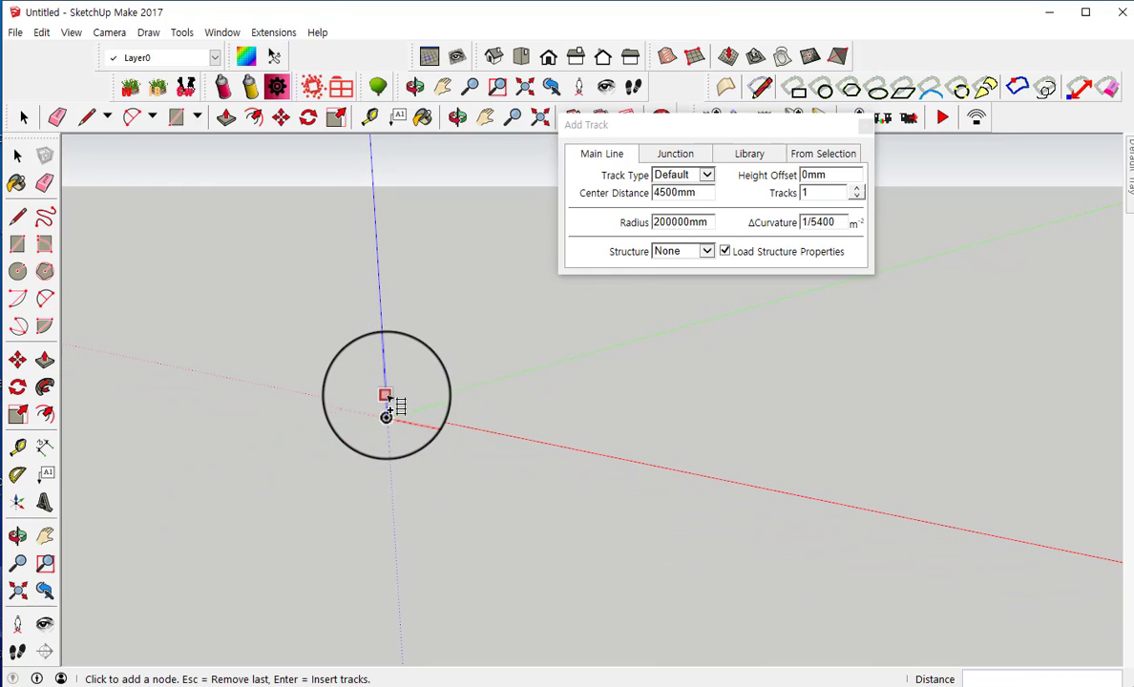
{"action": "left_click", "coordinate": [45, 536]}
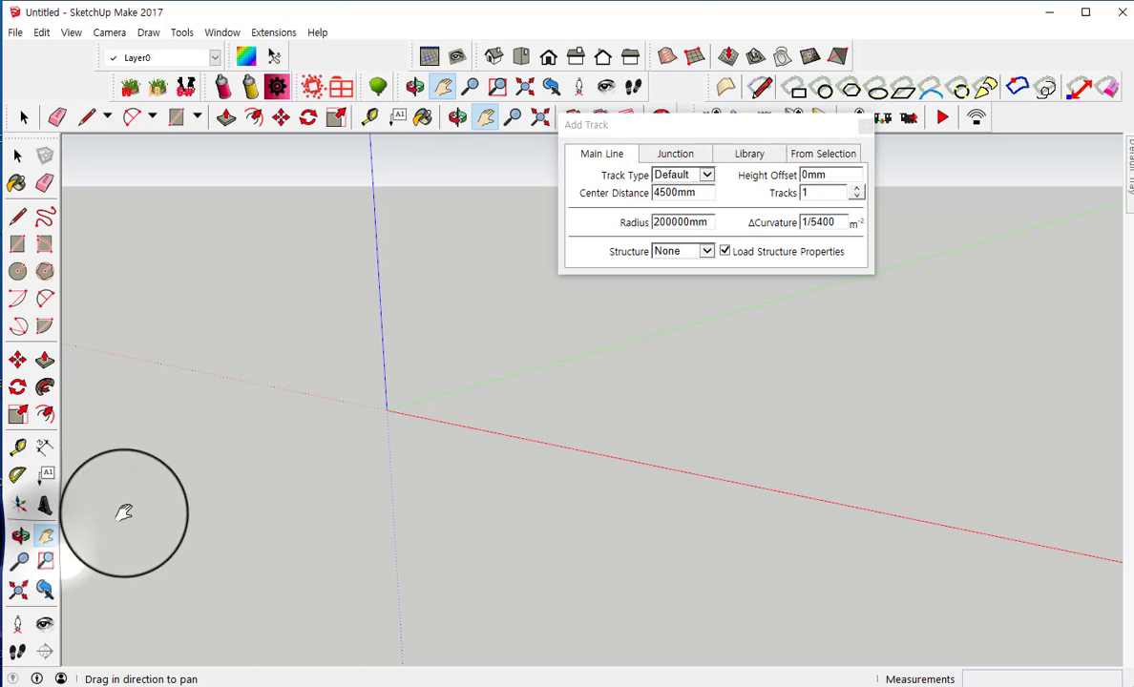
{"action": "left_click_drag", "start_coordinate": [383, 417], "coordinate": [182, 398]}
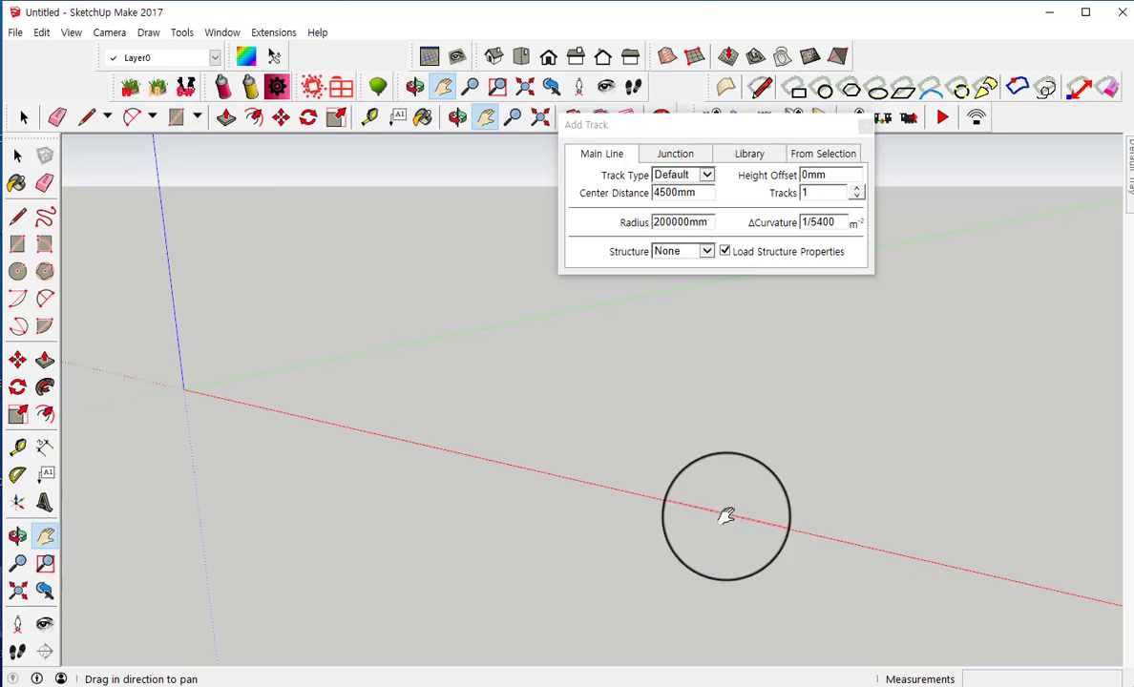
{"action": "left_click_drag", "start_coordinate": [183, 329], "coordinate": [193, 358]}
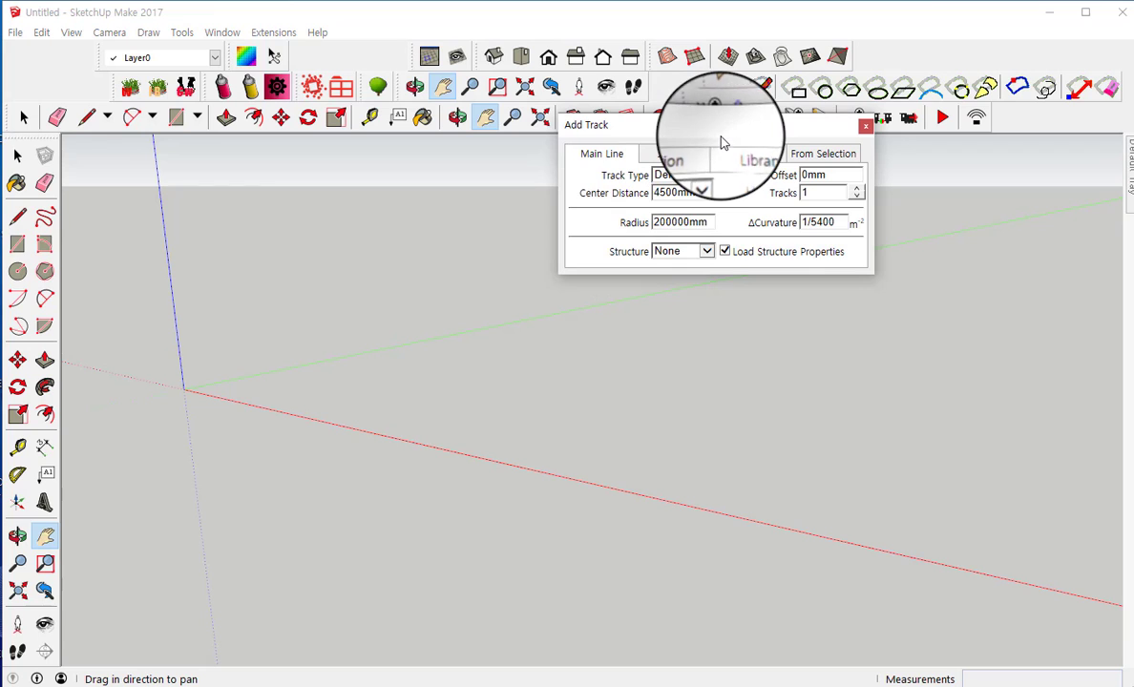
{"action": "left_click_drag", "start_coordinate": [722, 141], "coordinate": [763, 184]}
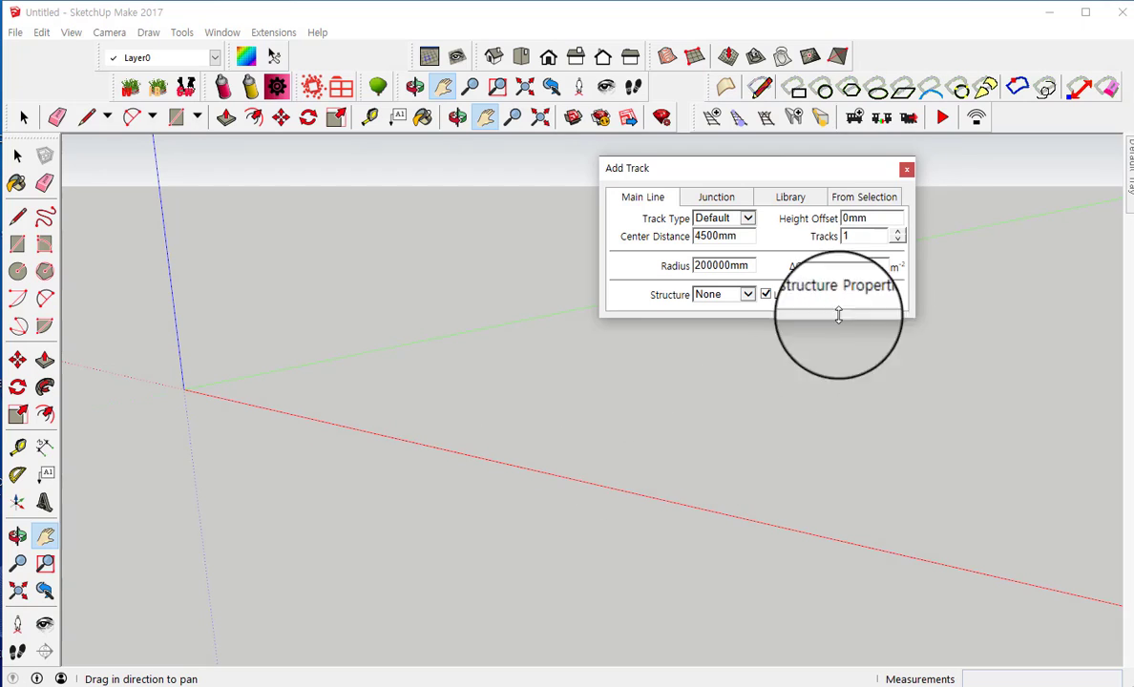
{"action": "left_click", "coordinate": [906, 170]}
{"action": "key", "text": "space"}
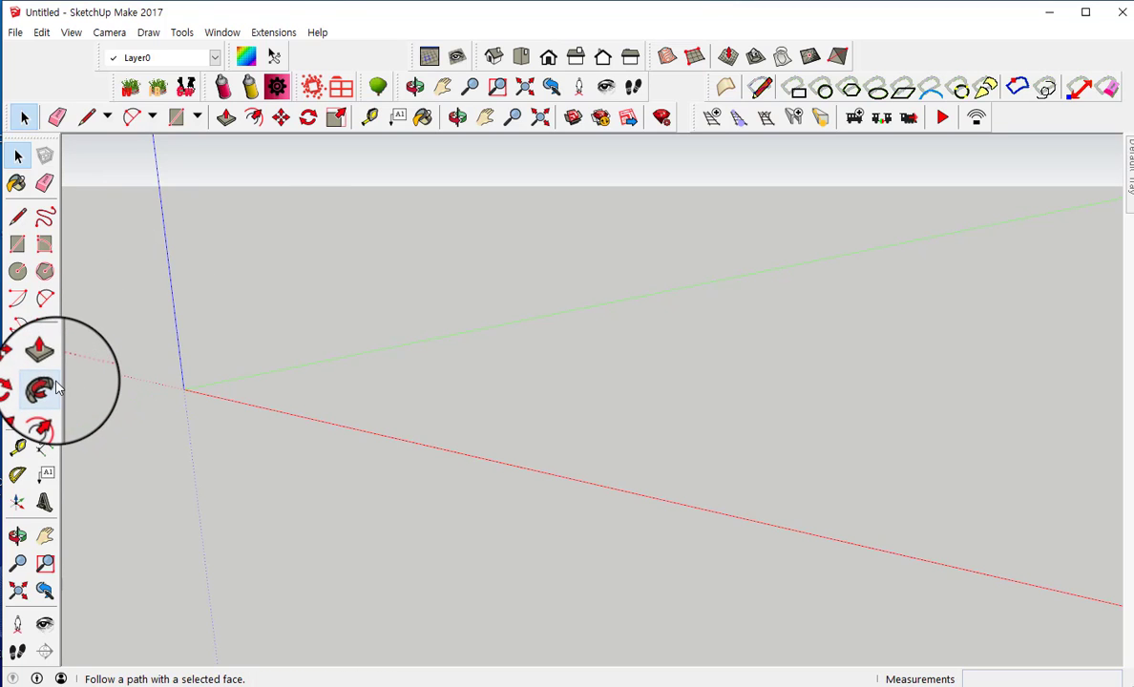
{"action": "left_click", "coordinate": [713, 122]}
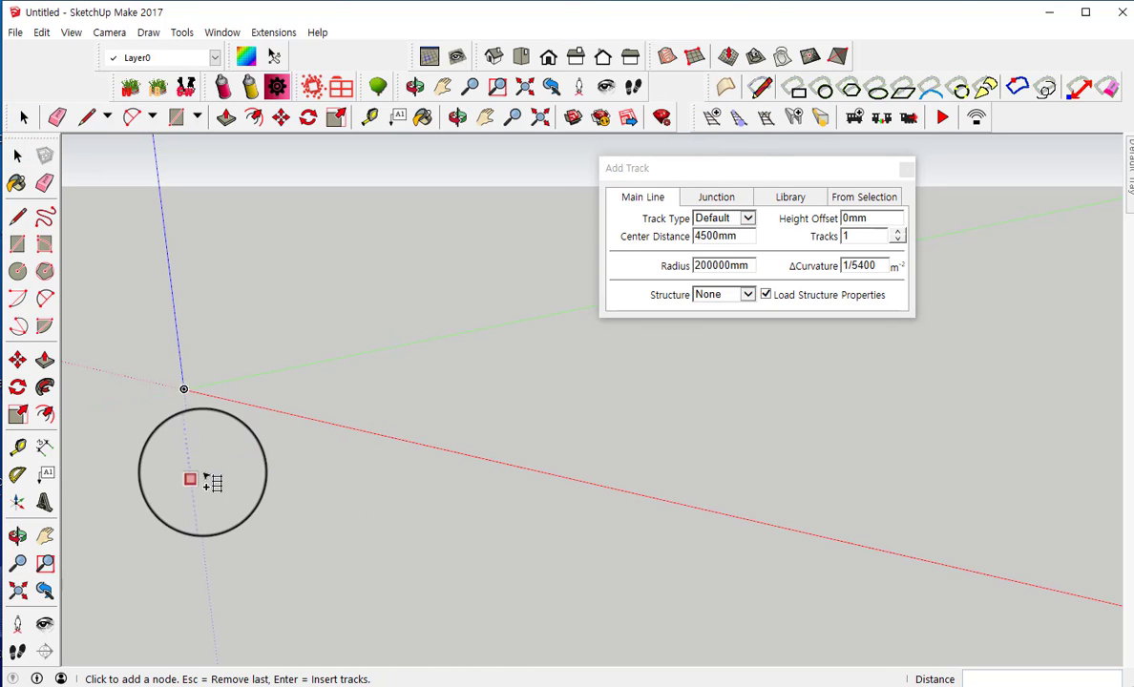
{"action": "left_click", "coordinate": [184, 390]}
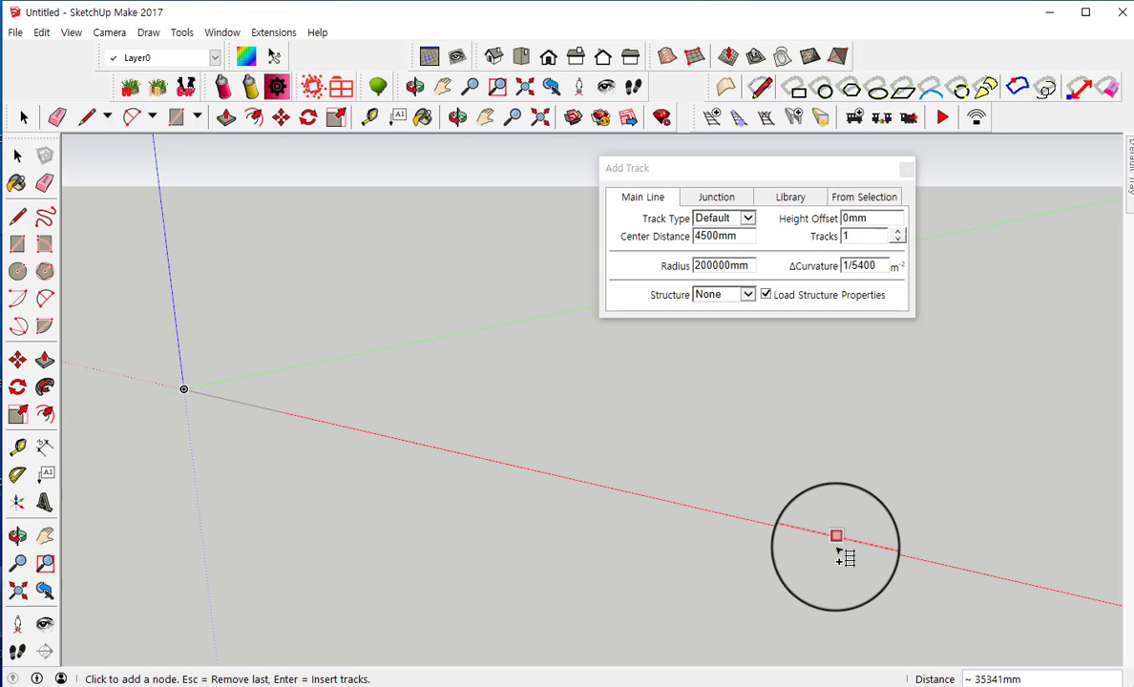
{"action": "left_click", "coordinate": [836, 537]}
{"action": "key", "text": "Return"}
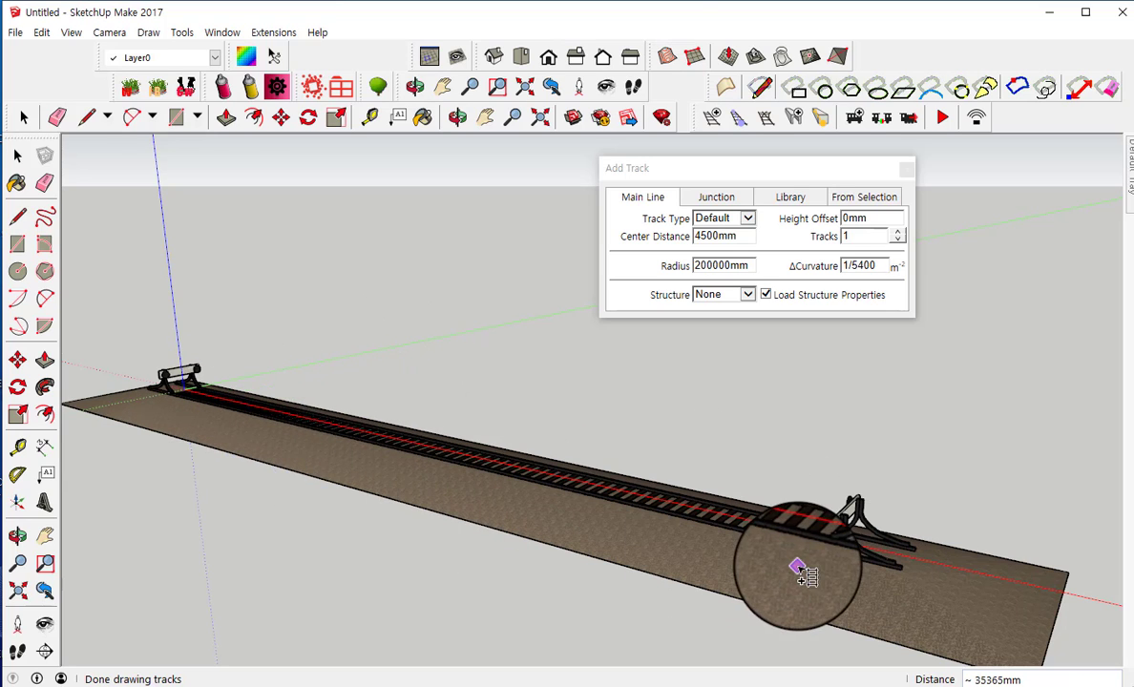
- Extend the track by about 18.7 m along the red axis from its far end
{"action": "left_click", "coordinate": [222, 369]}
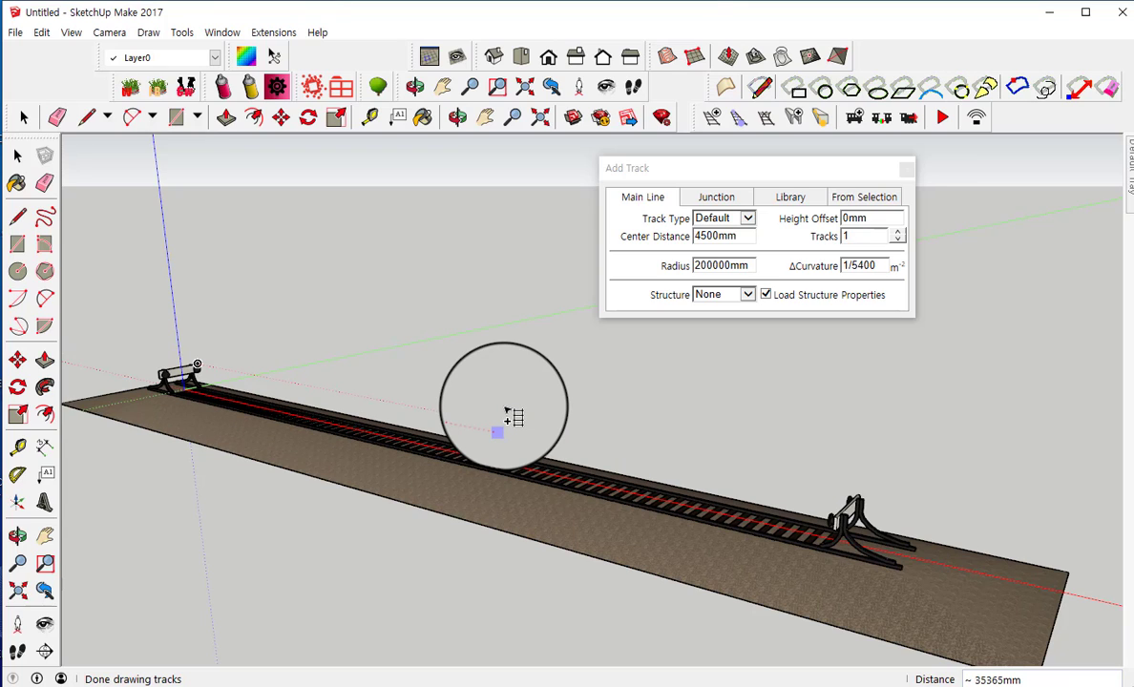
{"action": "scroll", "coordinate": [509, 412], "scroll_direction": "down", "scroll_amount": 1}
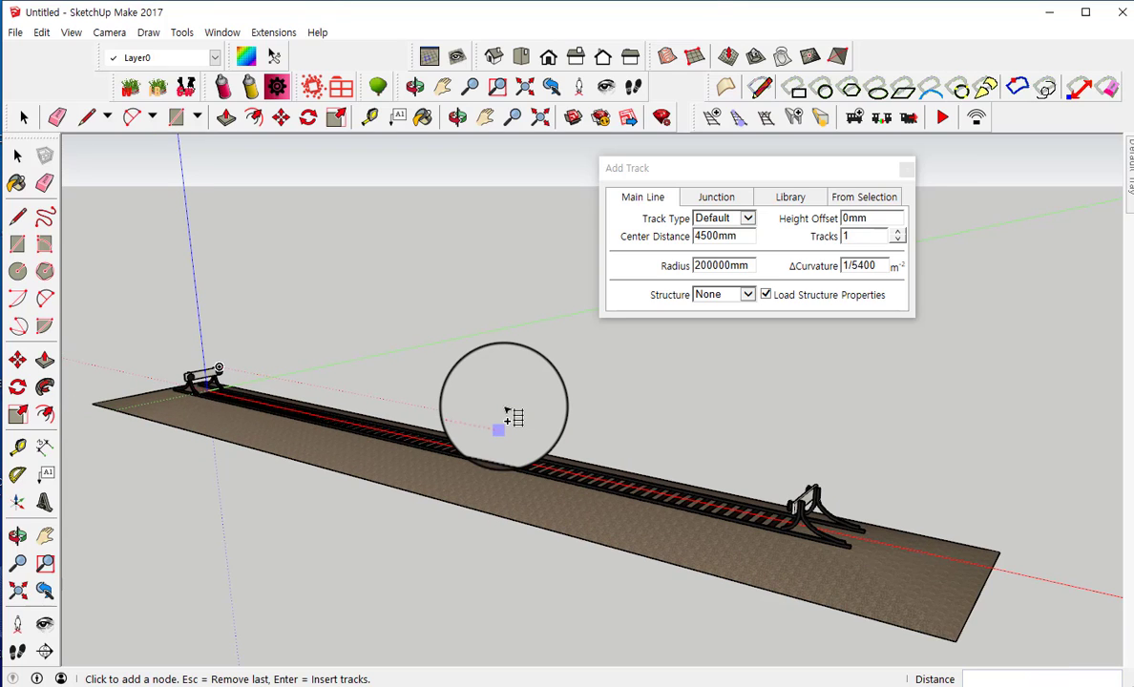
{"action": "scroll", "coordinate": [508, 412], "scroll_direction": "down", "scroll_amount": 1}
{"action": "scroll", "coordinate": [509, 412], "scroll_direction": "down", "scroll_amount": 2}
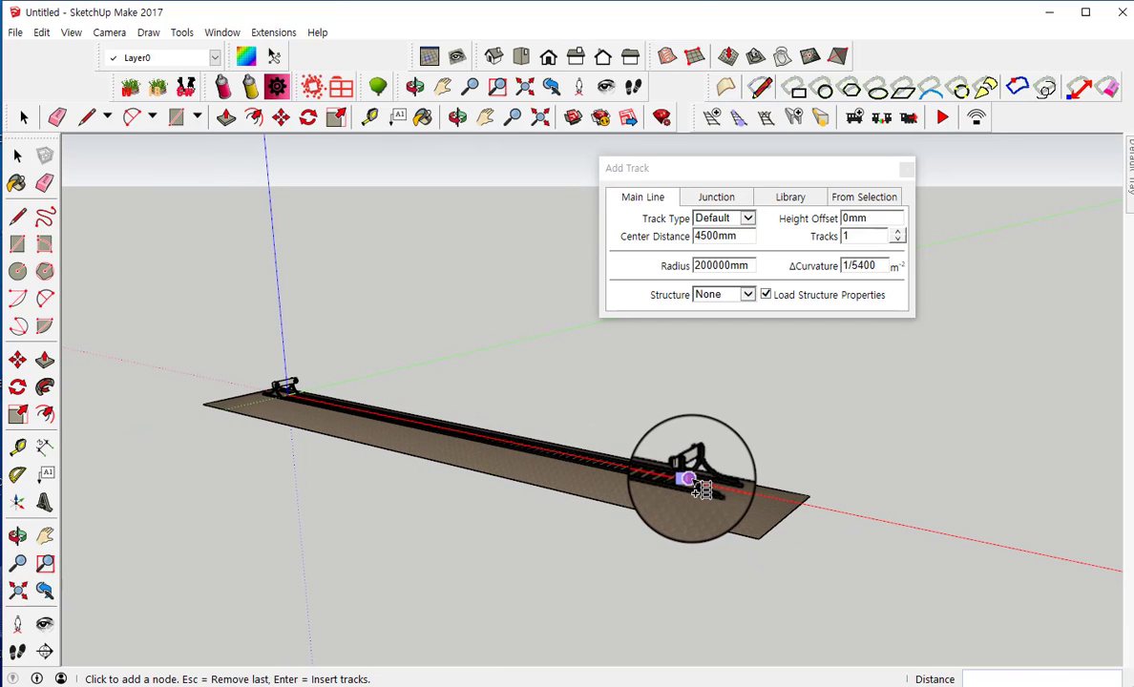
{"action": "left_click", "coordinate": [690, 478]}
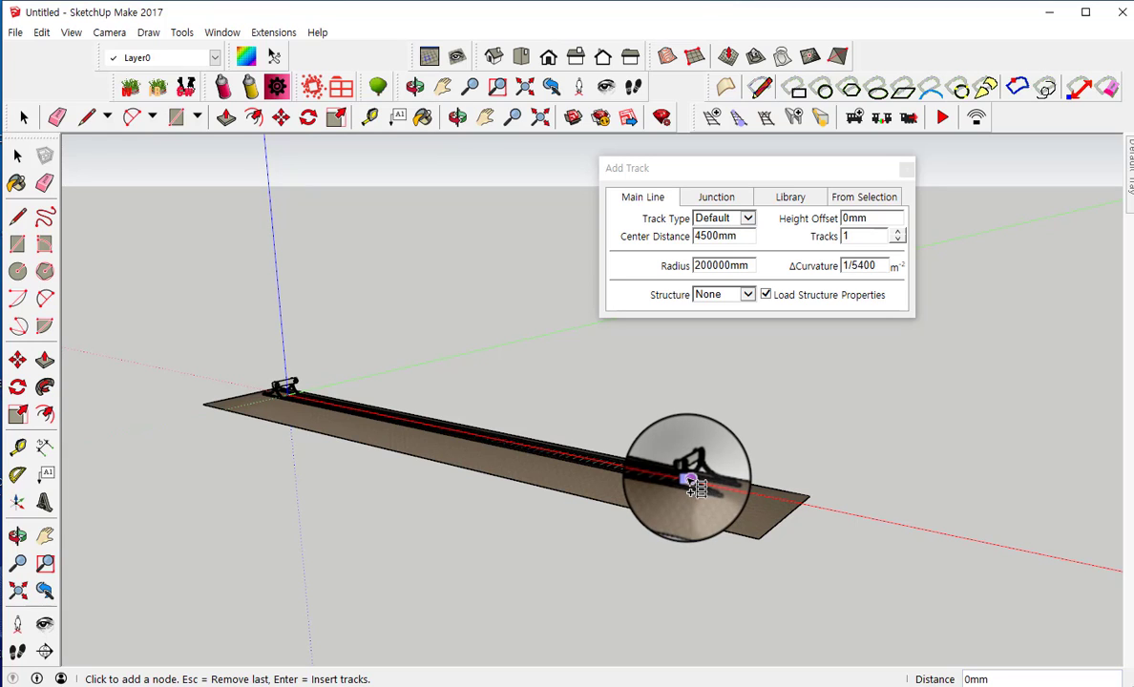
{"action": "left_click", "coordinate": [1060, 561]}
{"action": "key", "text": "Return"}
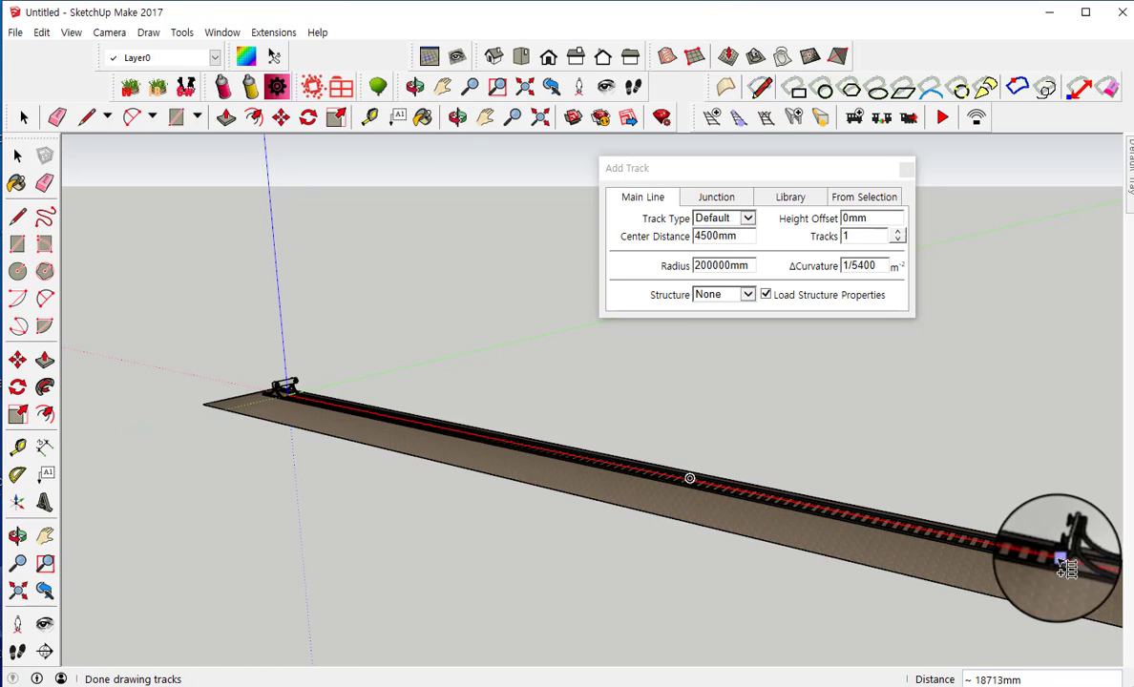
{"action": "scroll", "coordinate": [949, 542], "scroll_direction": "down", "scroll_amount": 4}
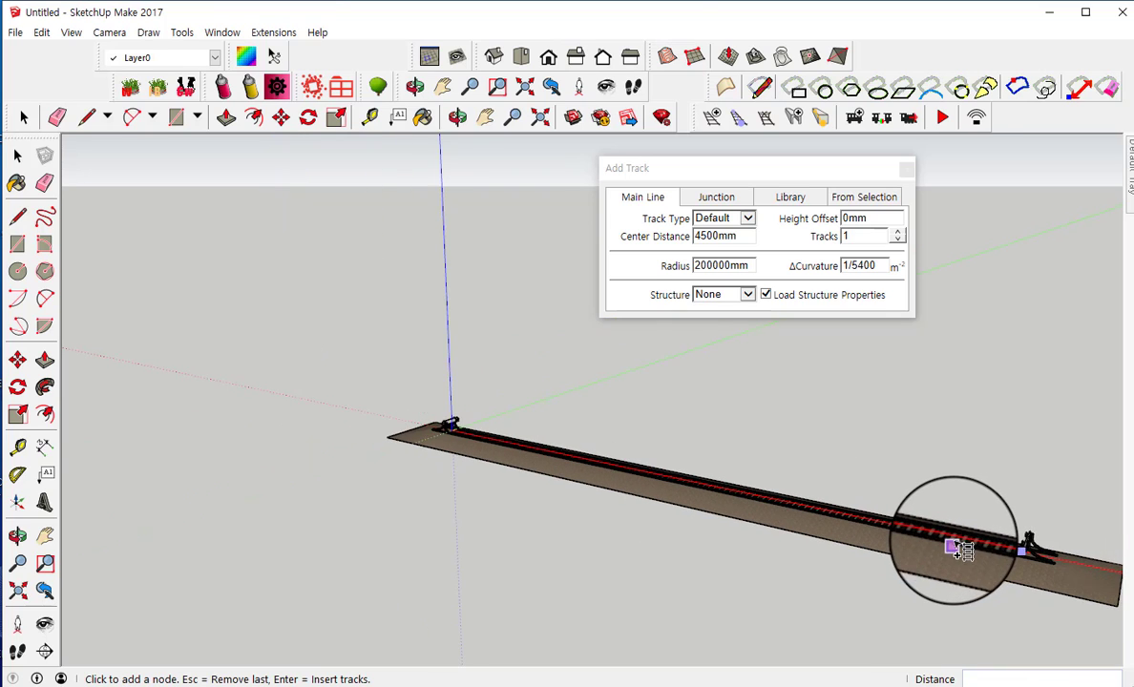
{"action": "scroll", "coordinate": [950, 542], "scroll_direction": "down", "scroll_amount": 1}
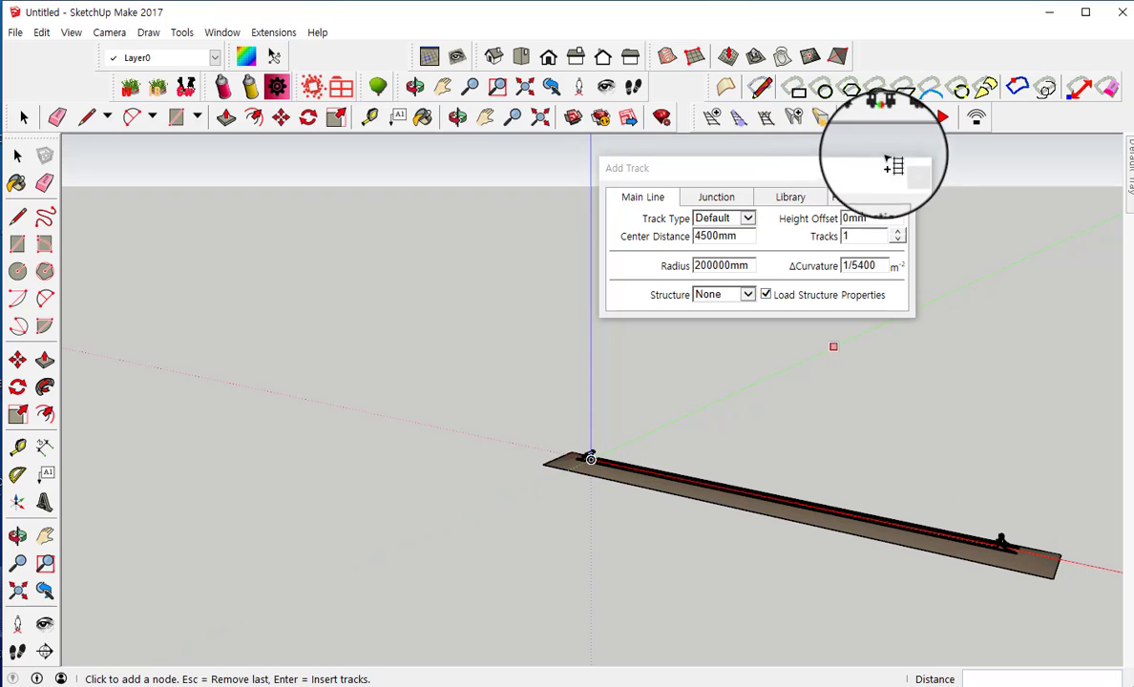
- Insert the GSH X2 electric locomotive from the rolling stock library near the middle of the track
{"action": "left_click", "coordinate": [855, 120]}
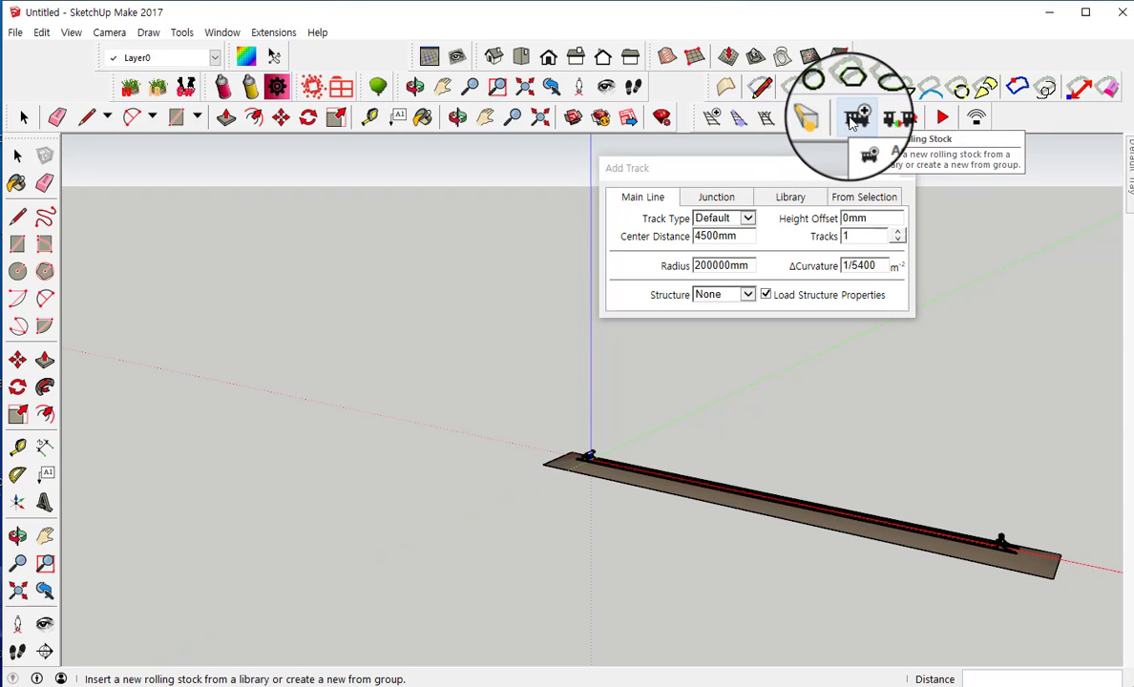
{"action": "left_click", "coordinate": [854, 120]}
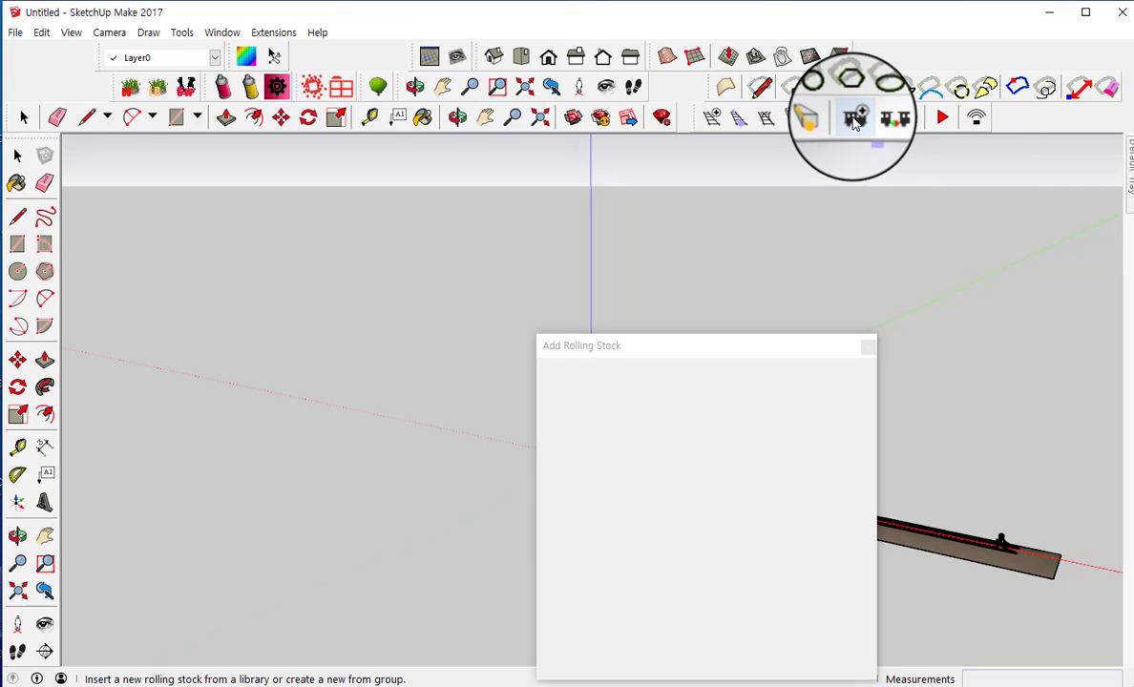
{"action": "left_click_drag", "start_coordinate": [749, 351], "coordinate": [462, 166]}
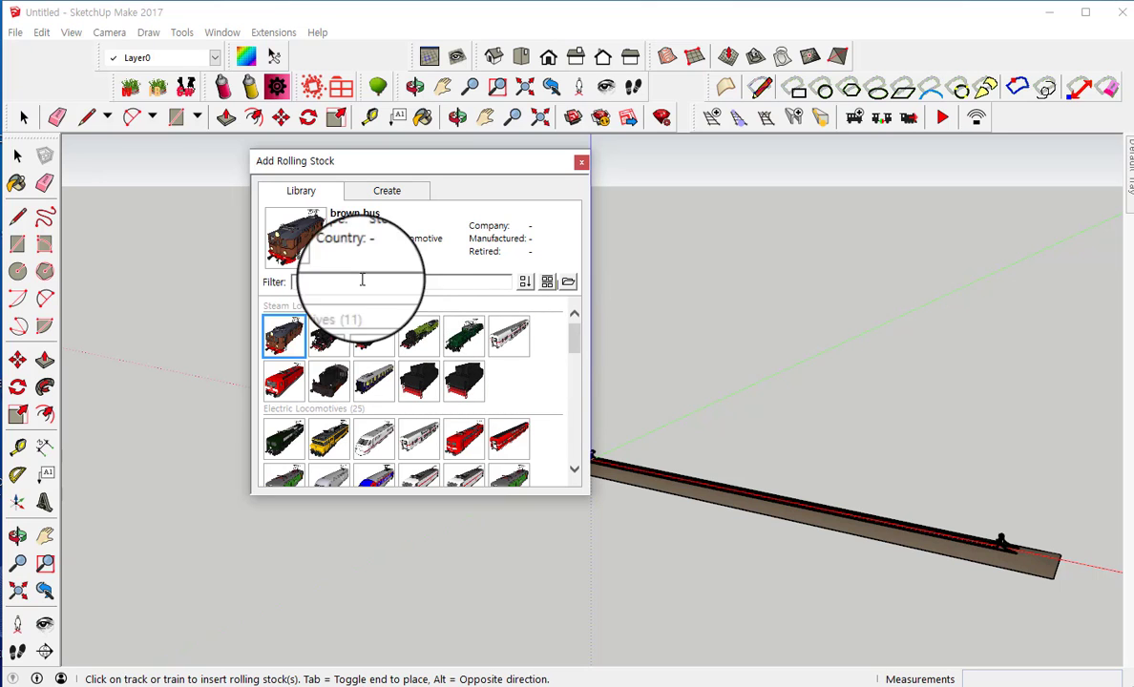
{"action": "scroll", "coordinate": [371, 351], "scroll_direction": "down", "scroll_amount": 2}
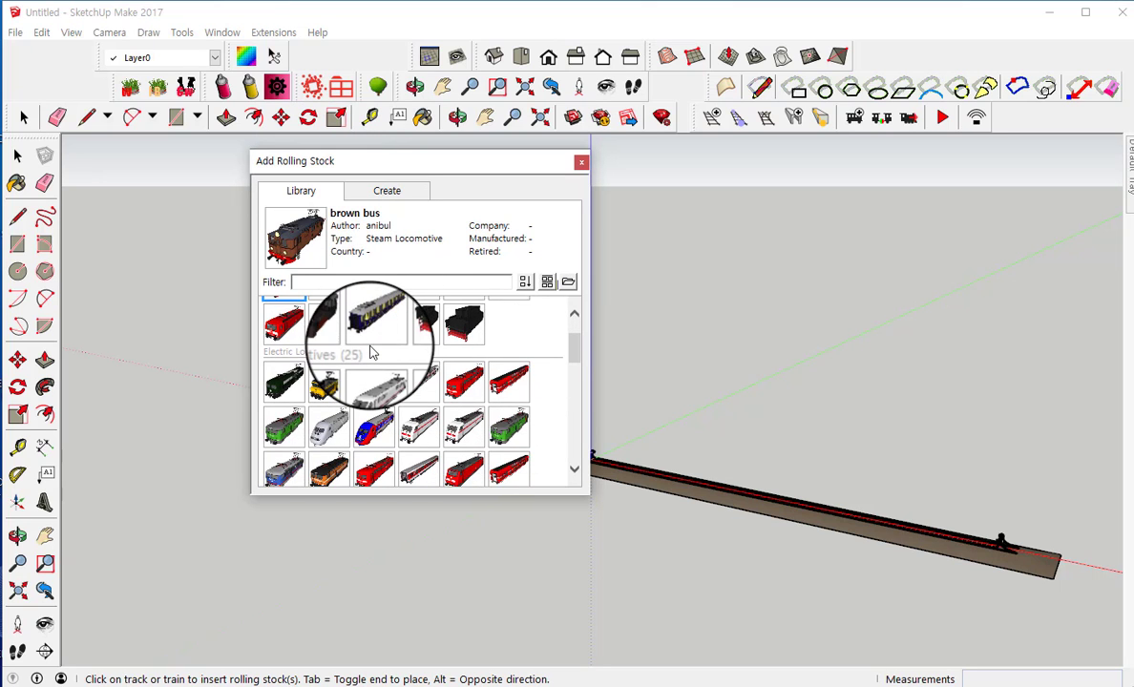
{"action": "scroll", "coordinate": [371, 353], "scroll_direction": "down", "scroll_amount": 2}
{"action": "scroll", "coordinate": [439, 420], "scroll_direction": "down", "scroll_amount": 1}
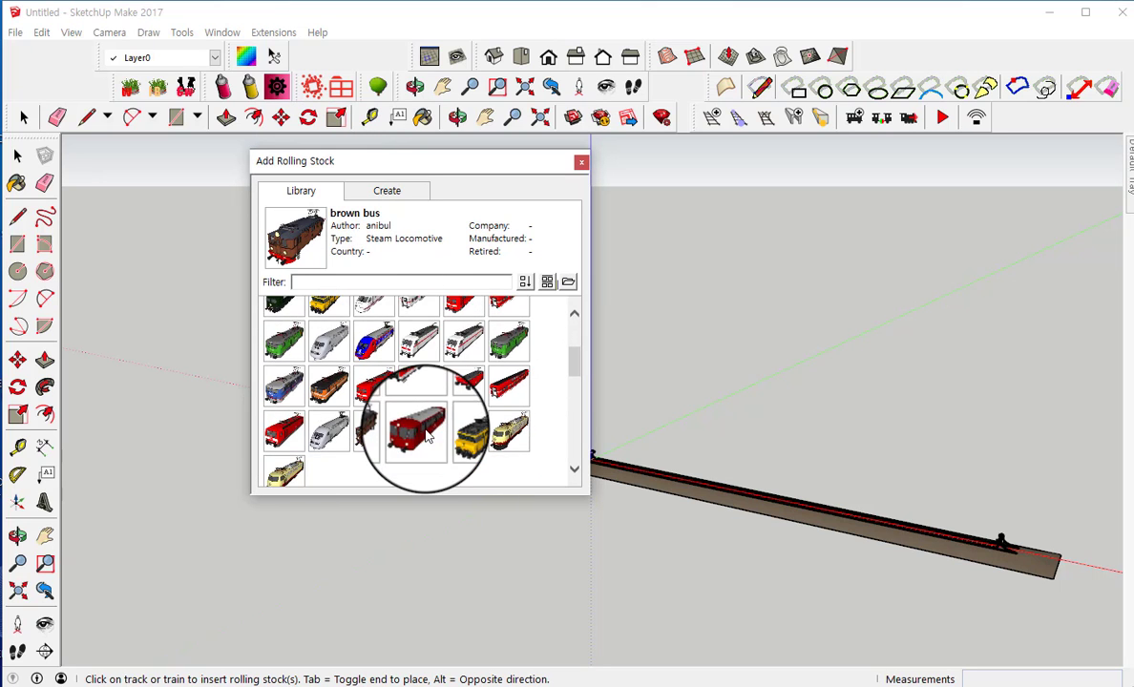
{"action": "scroll", "coordinate": [426, 435], "scroll_direction": "up", "scroll_amount": 2}
{"action": "scroll", "coordinate": [427, 436], "scroll_direction": "up", "scroll_amount": 1}
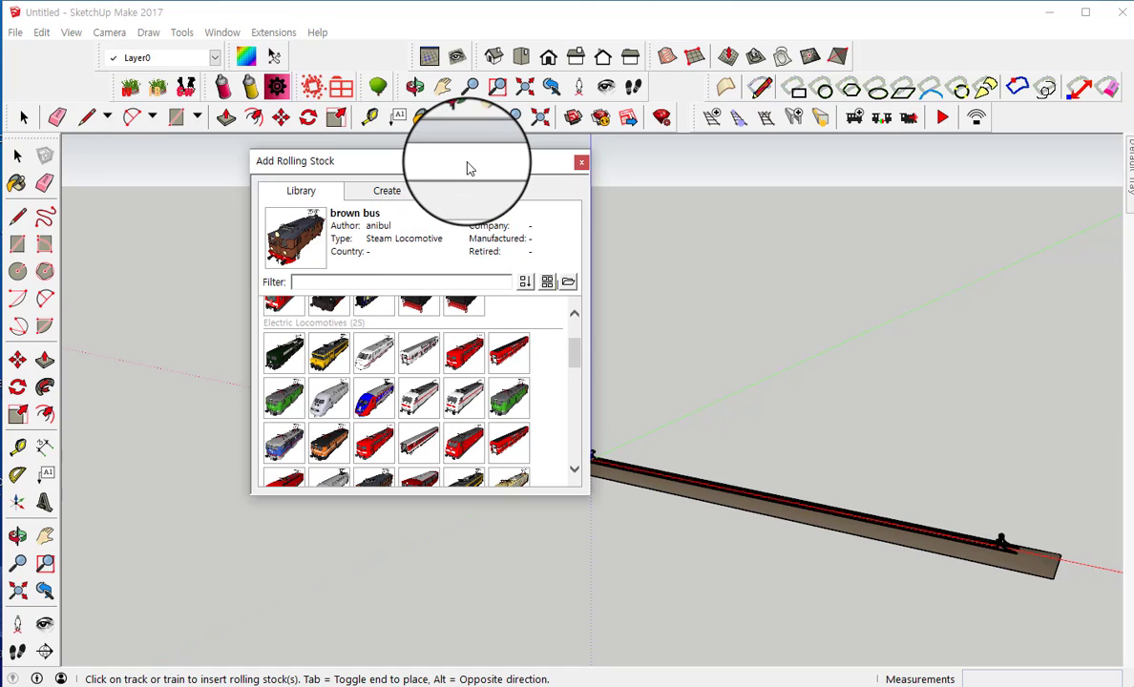
{"action": "left_click_drag", "start_coordinate": [467, 168], "coordinate": [440, 170]}
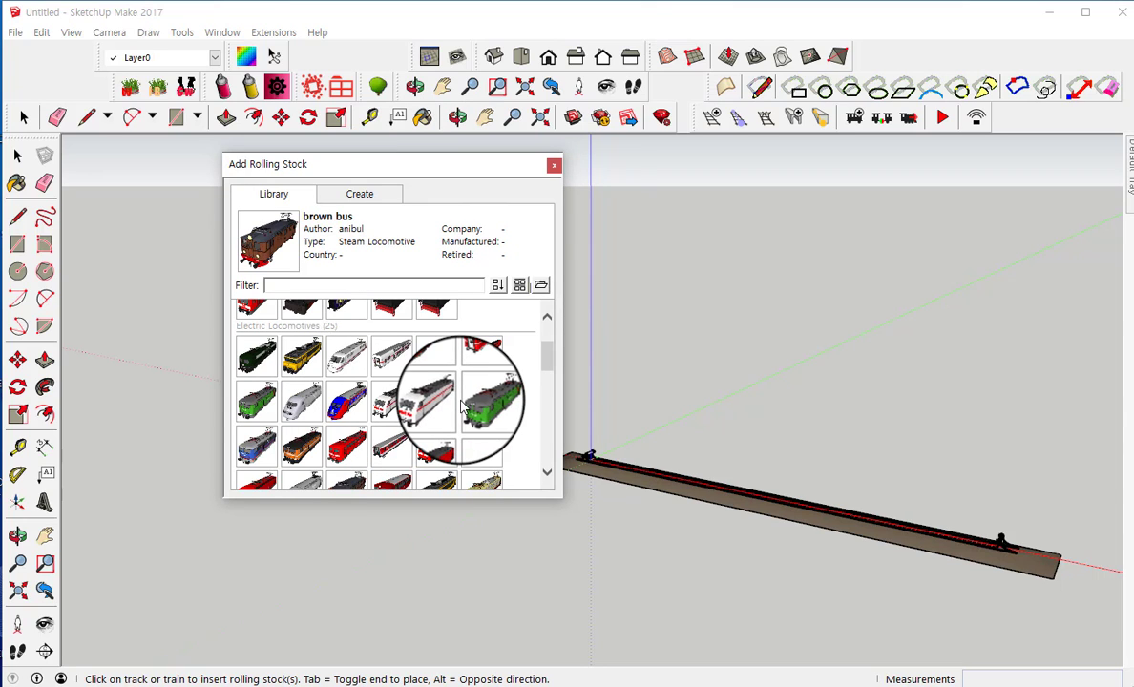
{"action": "left_click", "coordinate": [343, 406]}
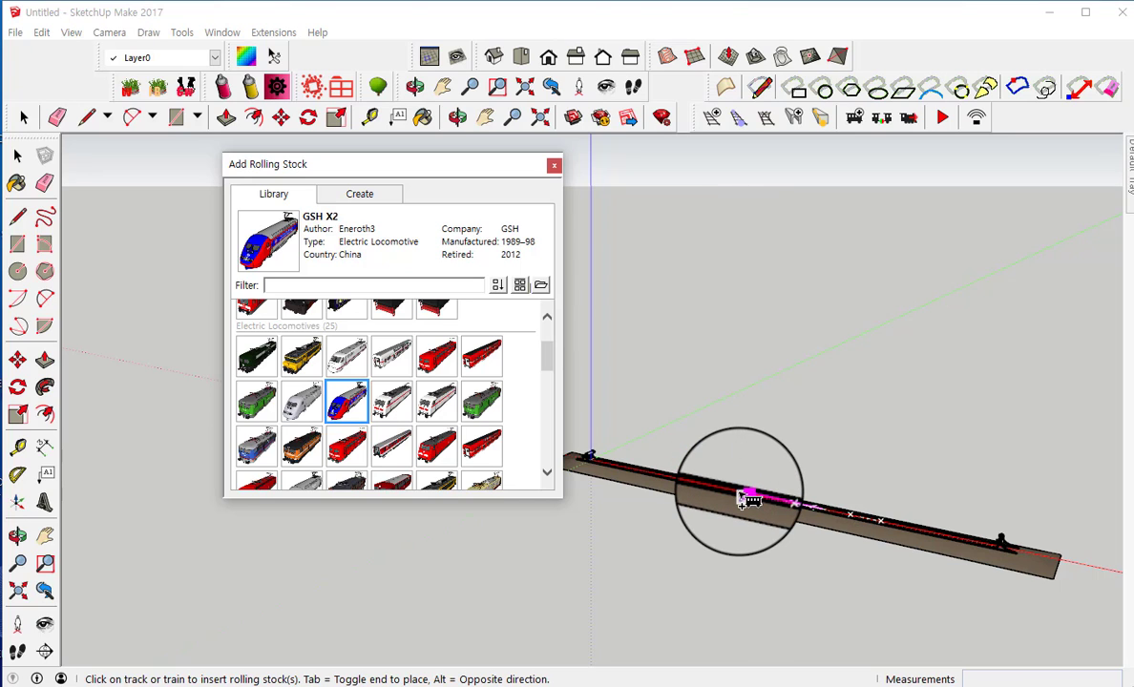
{"action": "left_click", "coordinate": [744, 499]}
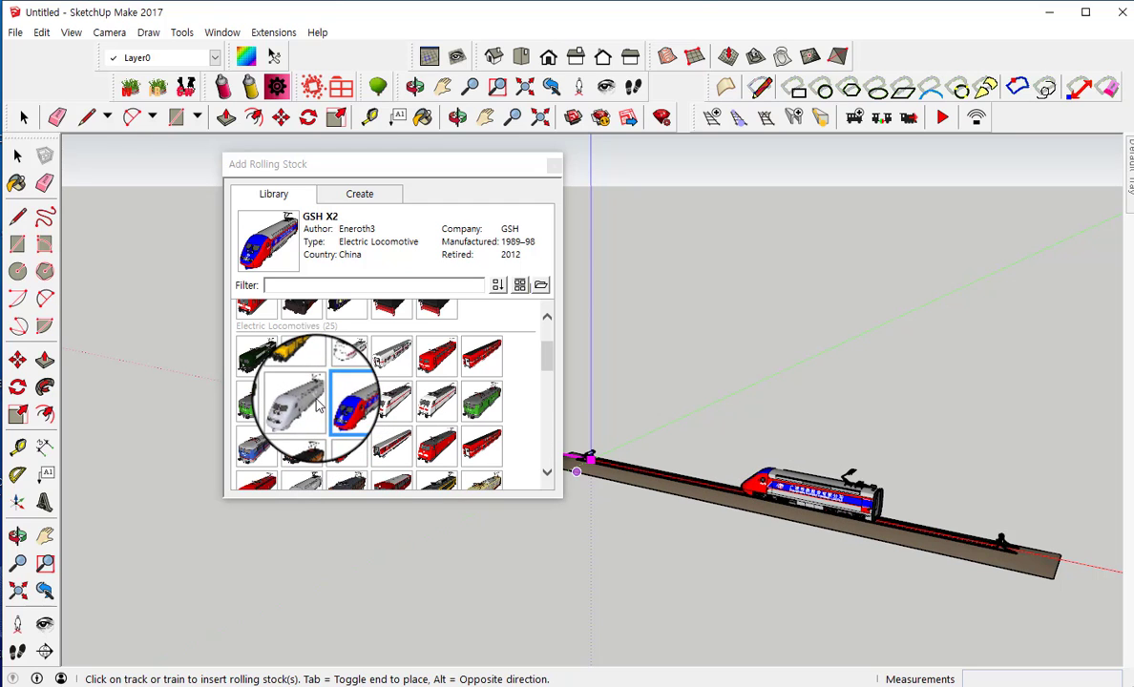
- Examine the diesel locomotives, multiple units, passenger cars and freight cars offered in the rolling stock library
{"action": "scroll", "coordinate": [291, 406], "scroll_direction": "down", "scroll_amount": 4}
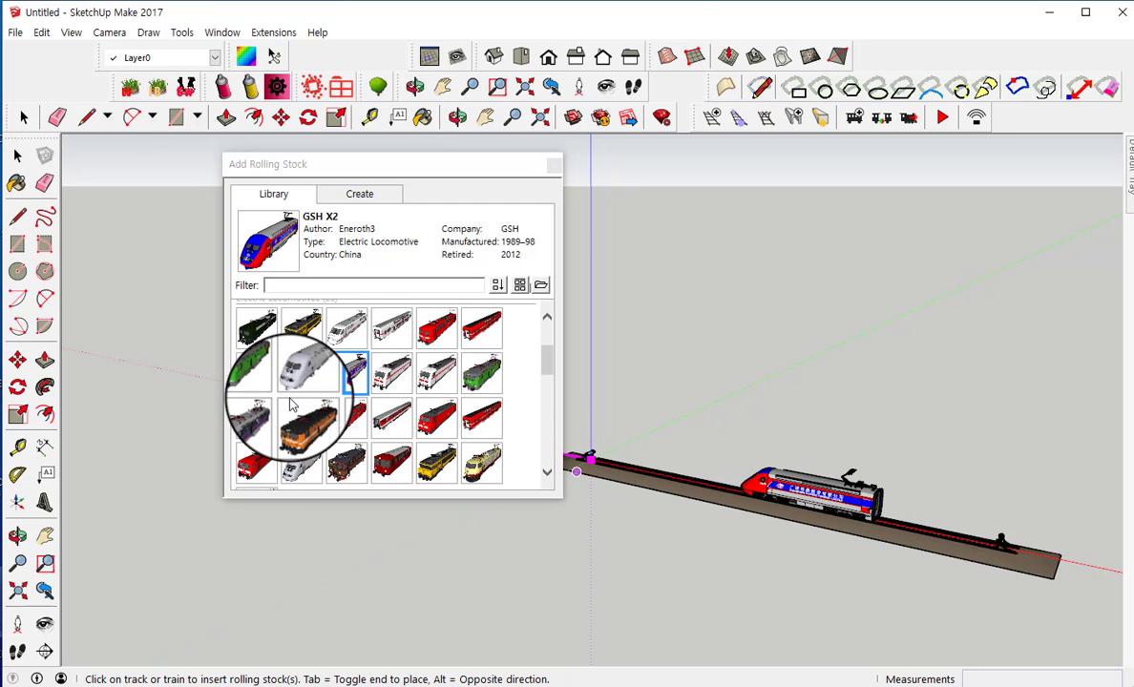
{"action": "scroll", "coordinate": [291, 406], "scroll_direction": "down", "scroll_amount": 5}
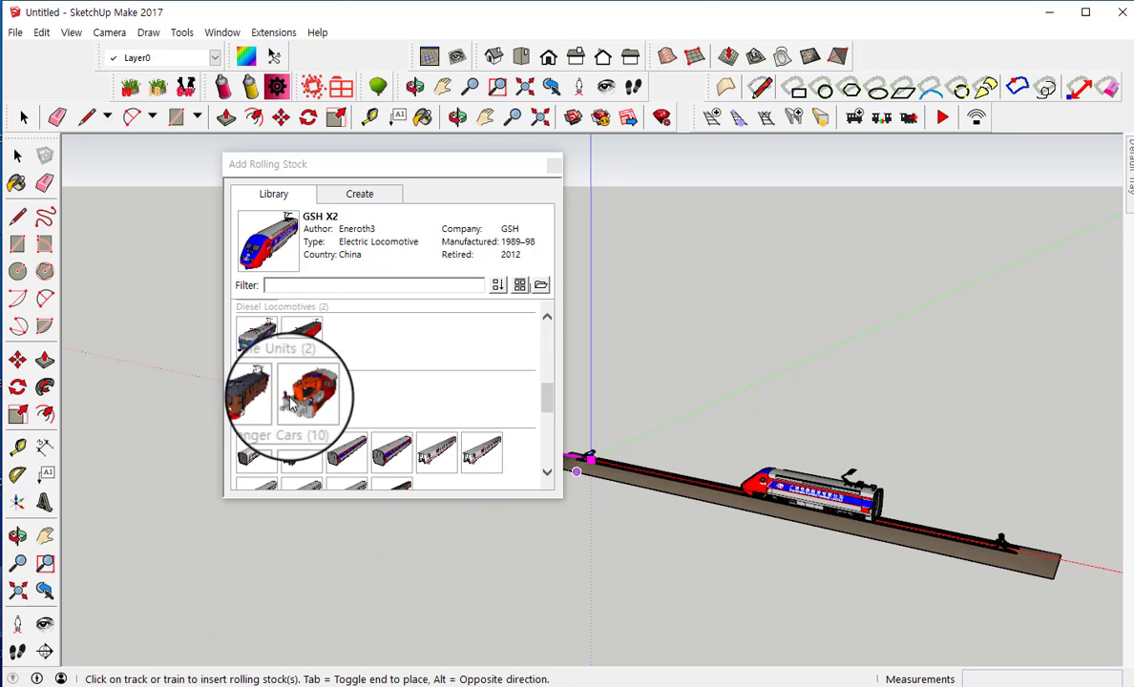
{"action": "left_click", "coordinate": [871, 523]}
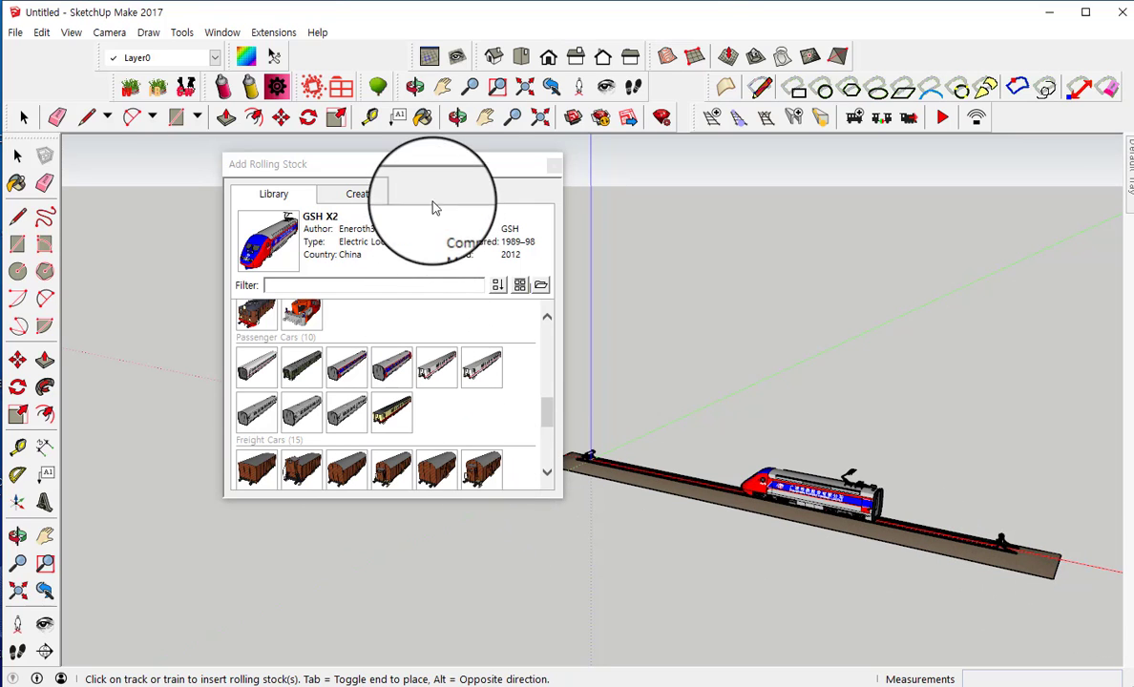
{"action": "left_click_drag", "start_coordinate": [434, 173], "coordinate": [345, 177]}
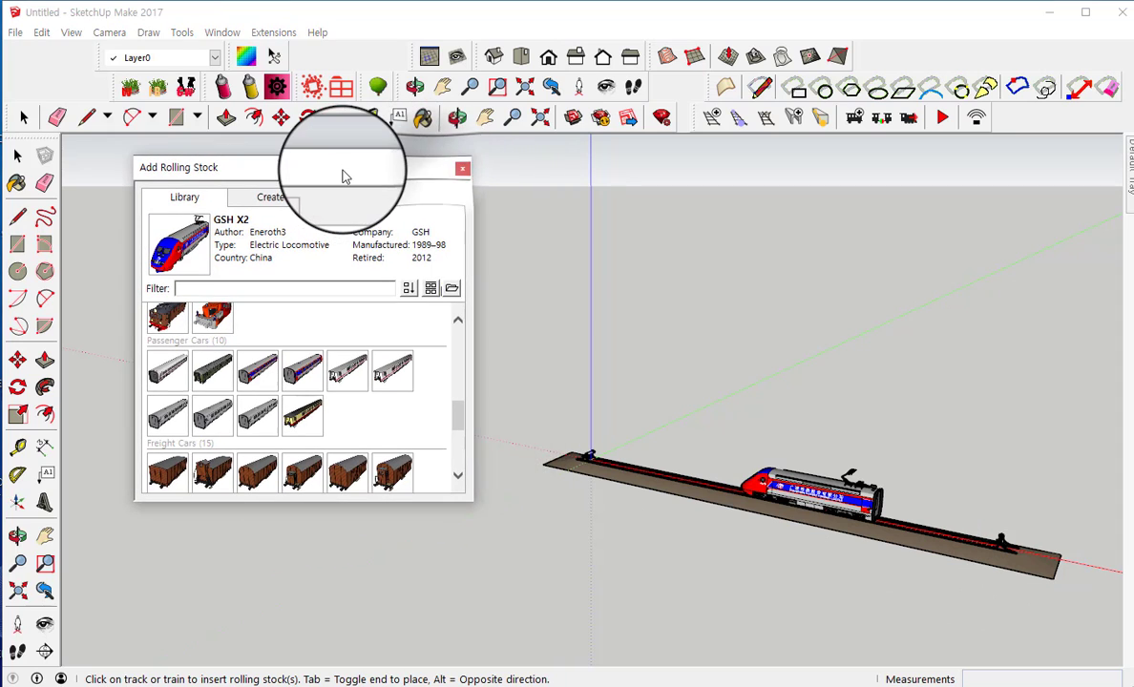
{"action": "left_click", "coordinate": [841, 516]}
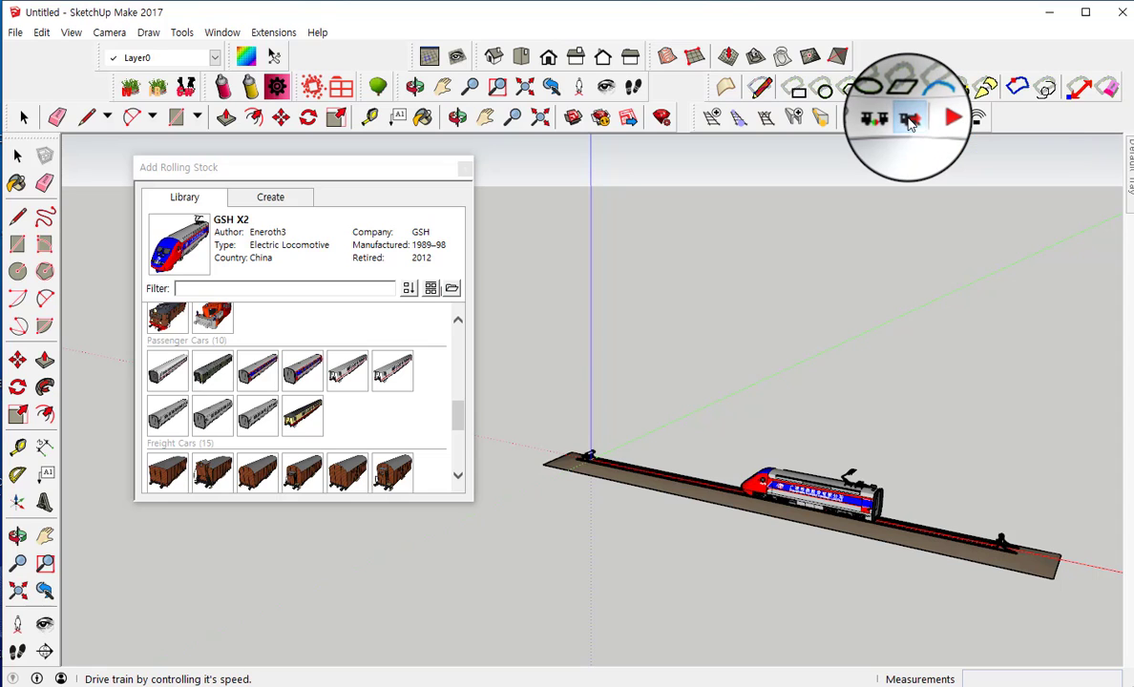
- Reverse the GSH X2's travel direction and run it at 8.2 m/s toward the end of the track away from the origin
{"action": "left_click", "coordinate": [909, 118]}
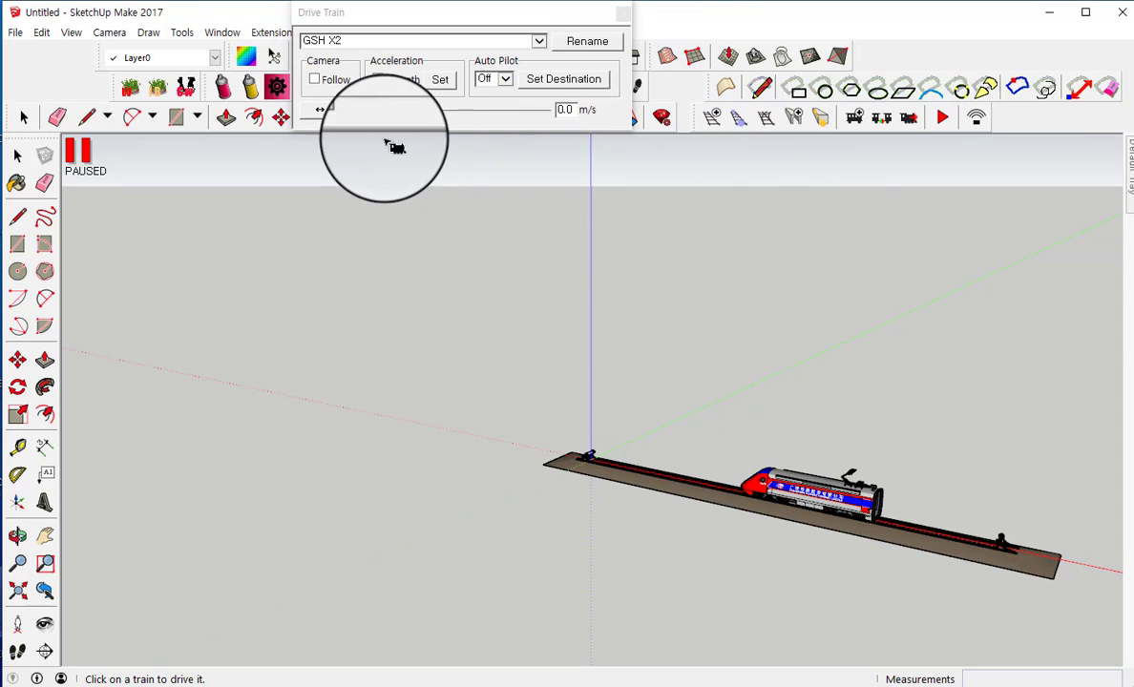
{"action": "left_click", "coordinate": [322, 113]}
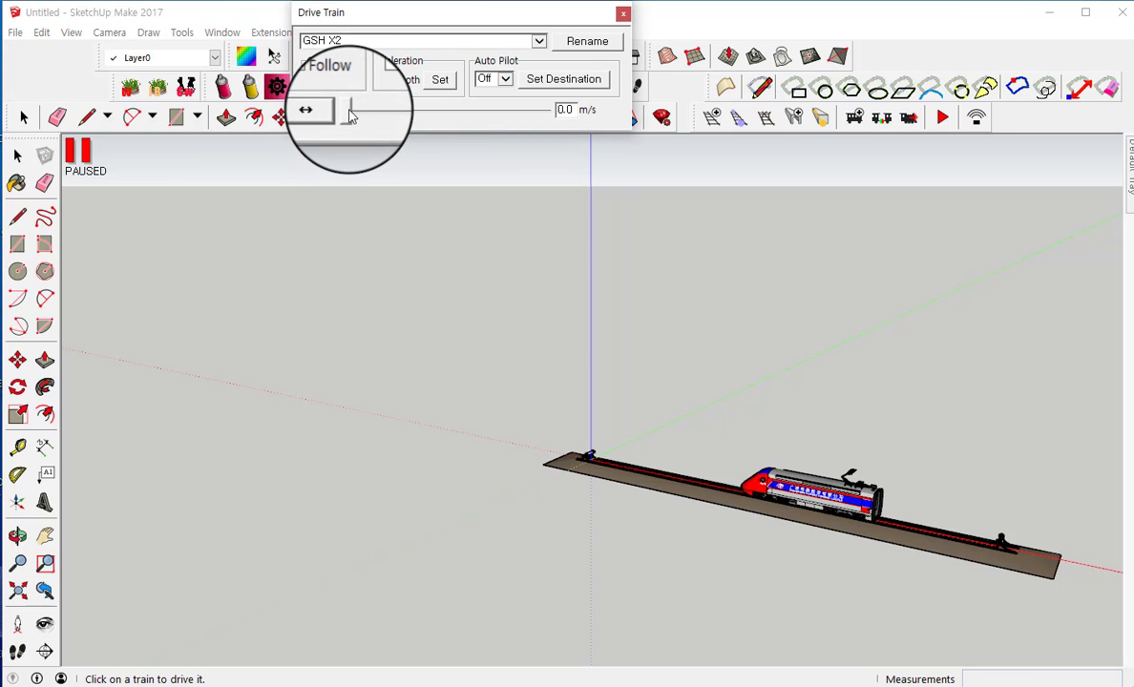
{"action": "left_click_drag", "start_coordinate": [349, 116], "coordinate": [380, 123]}
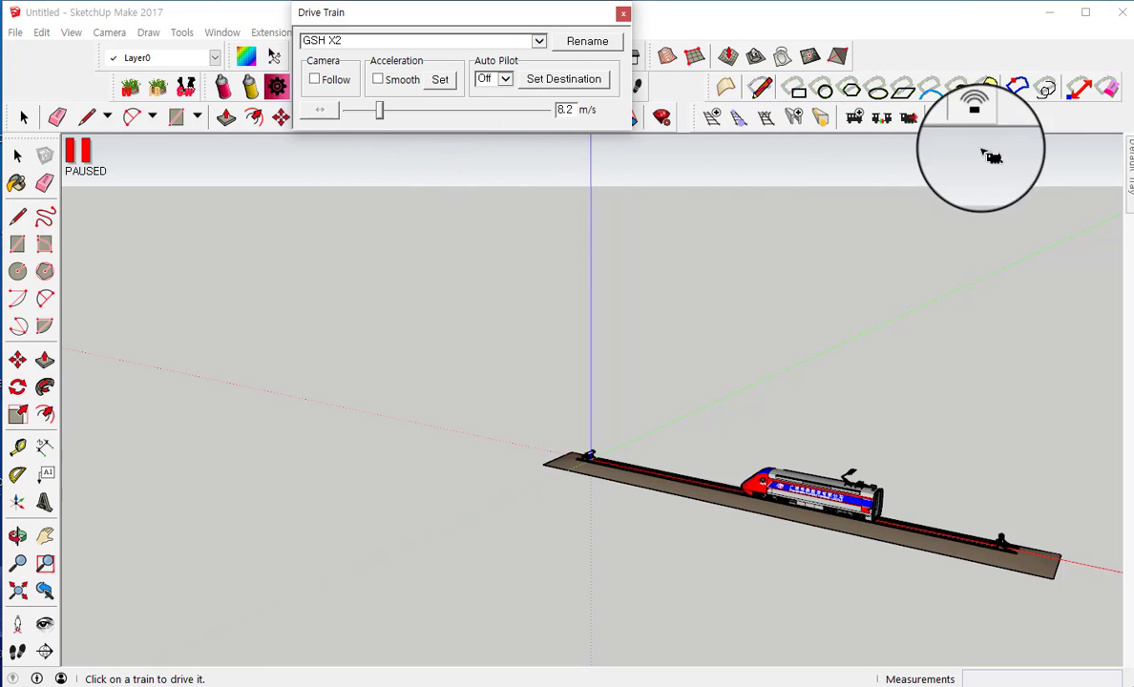
{"action": "left_click", "coordinate": [942, 125]}
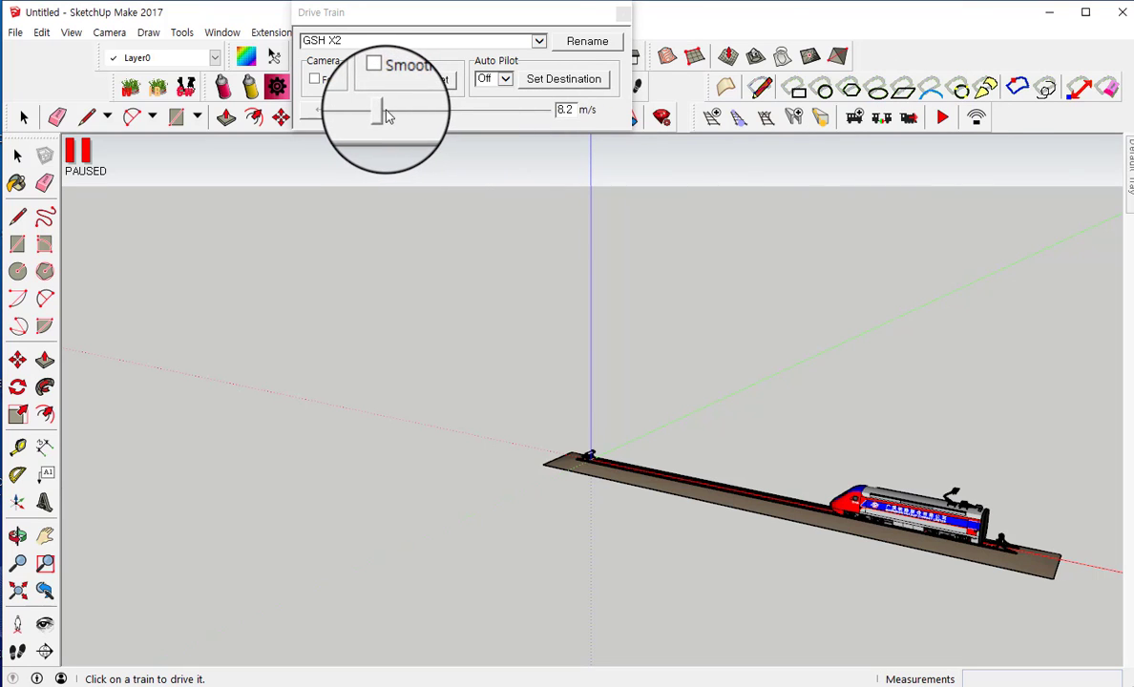
- Stop the train, switch its direction and run it at 2.2 m/s back to the origin end, pausing the animation there
{"action": "left_click_drag", "start_coordinate": [381, 113], "coordinate": [342, 112]}
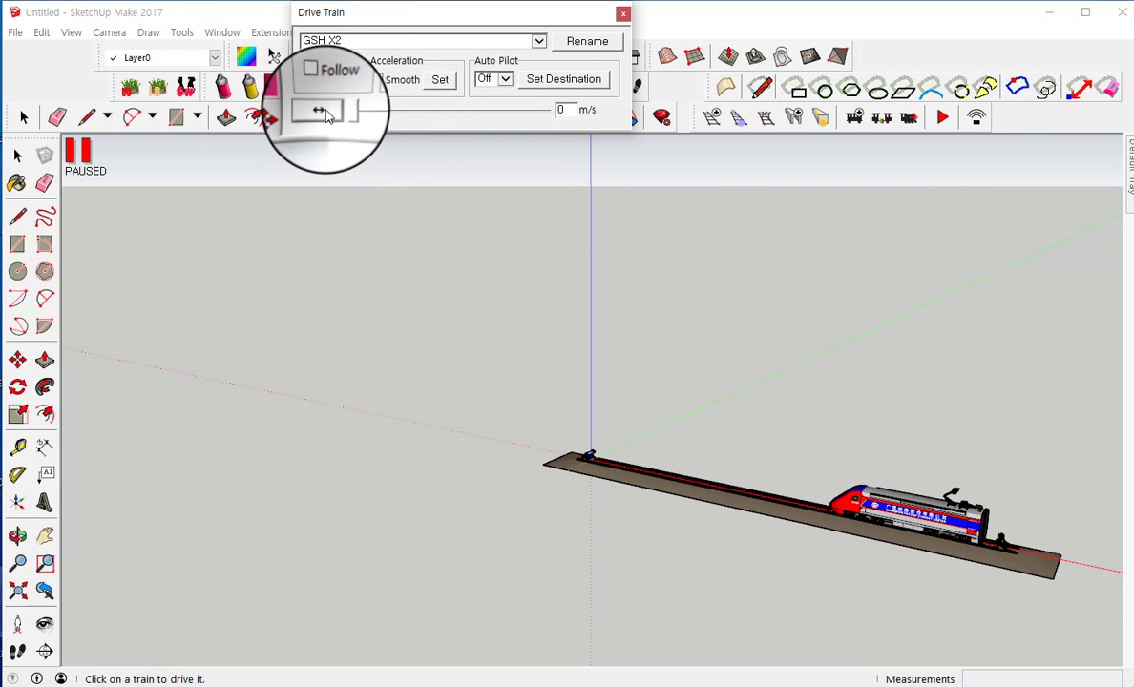
{"action": "left_click_drag", "start_coordinate": [348, 112], "coordinate": [354, 113]}
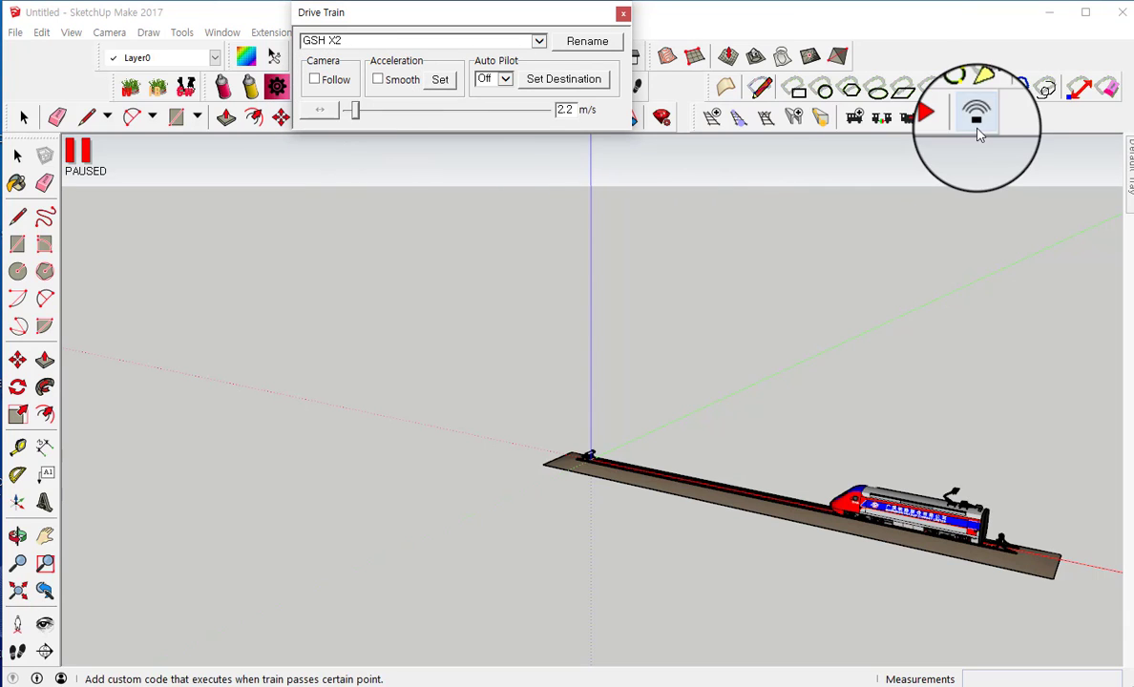
{"action": "left_click", "coordinate": [942, 118]}
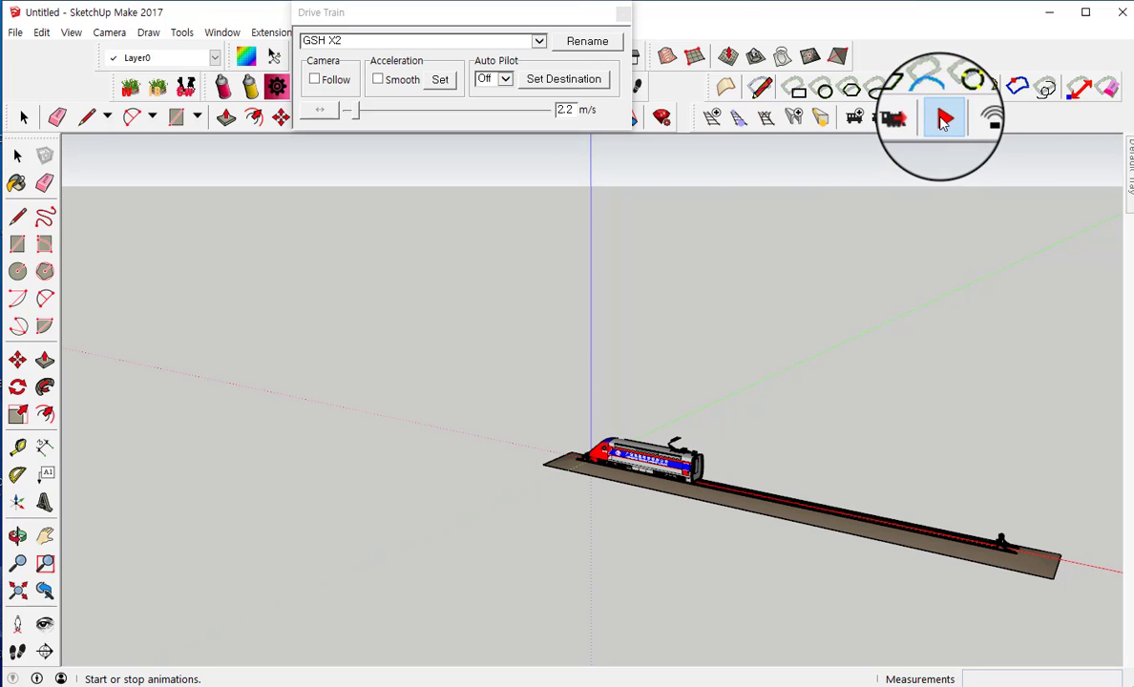
{"action": "left_click", "coordinate": [940, 120]}
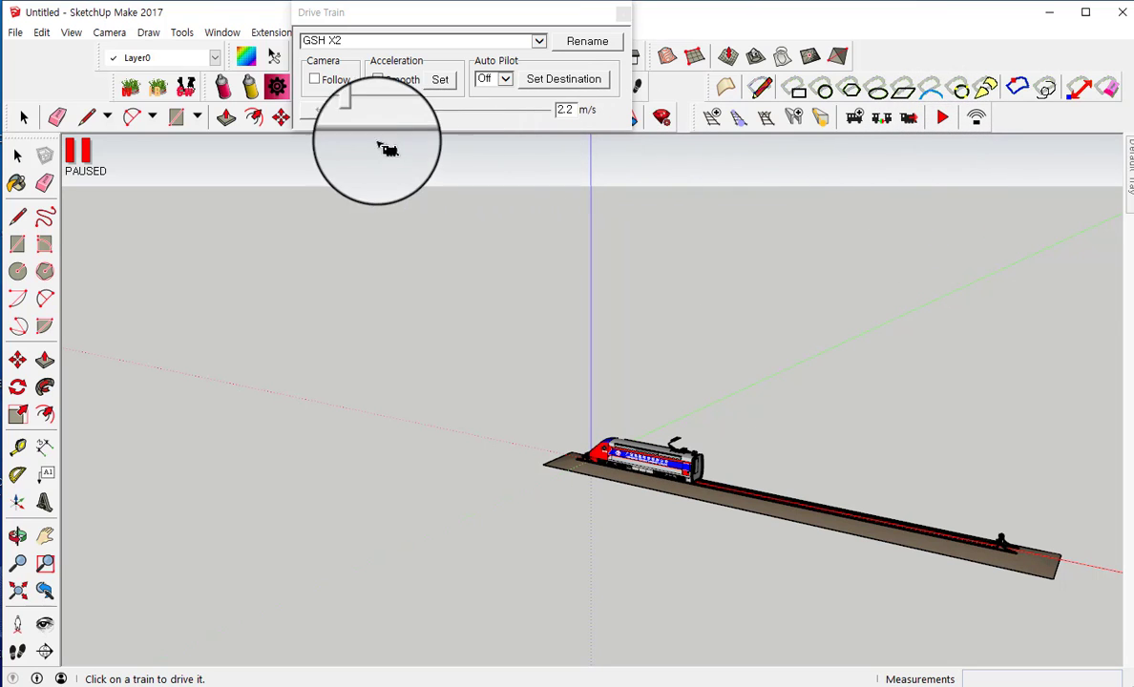
- Run the train at 1.8 m/s away from the origin and pause the animation before it reaches the track's far end
{"action": "mouse_move", "coordinate": [357, 115]}
{"action": "left_mouse_down"}
{"action": "mouse_move", "coordinate": [325, 118]}
{"action": "mouse_move", "coordinate": [355, 119]}
{"action": "left_mouse_up"}
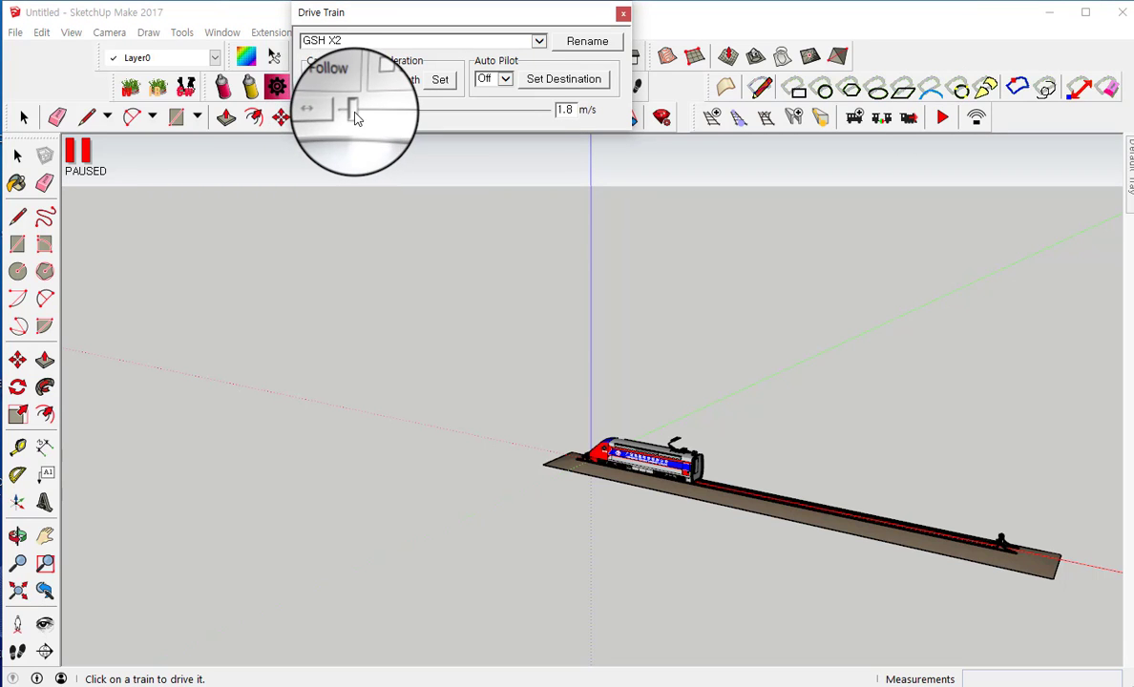
{"action": "left_click", "coordinate": [943, 118]}
{"action": "left_click", "coordinate": [943, 118]}
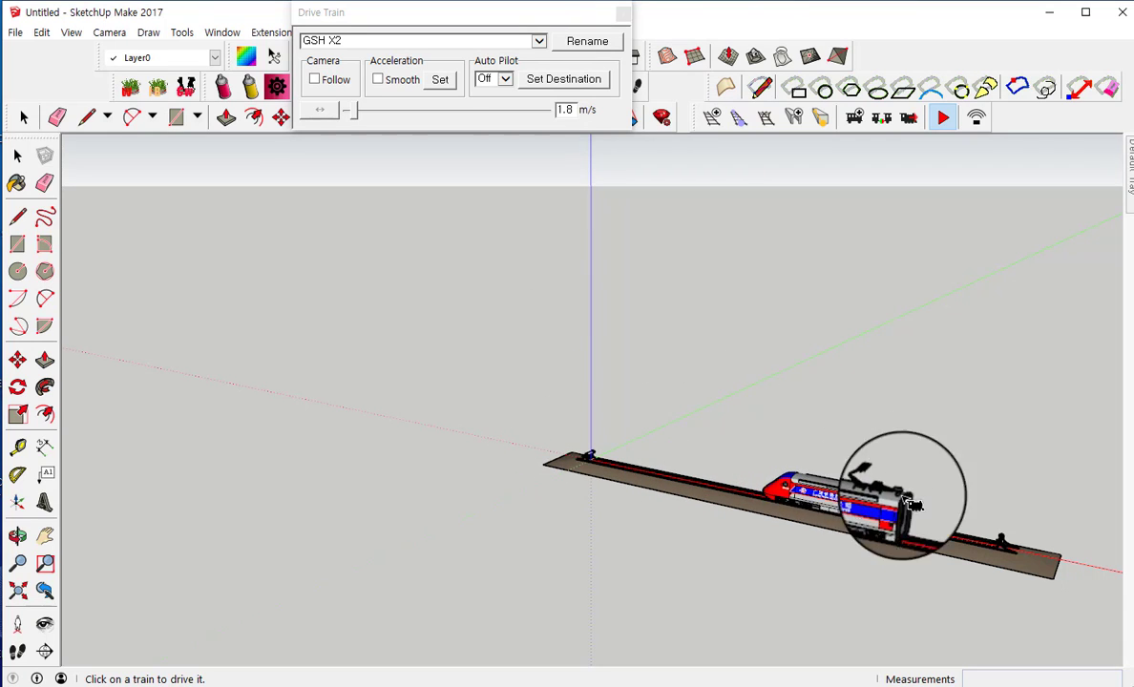
{"action": "left_click", "coordinate": [941, 122]}
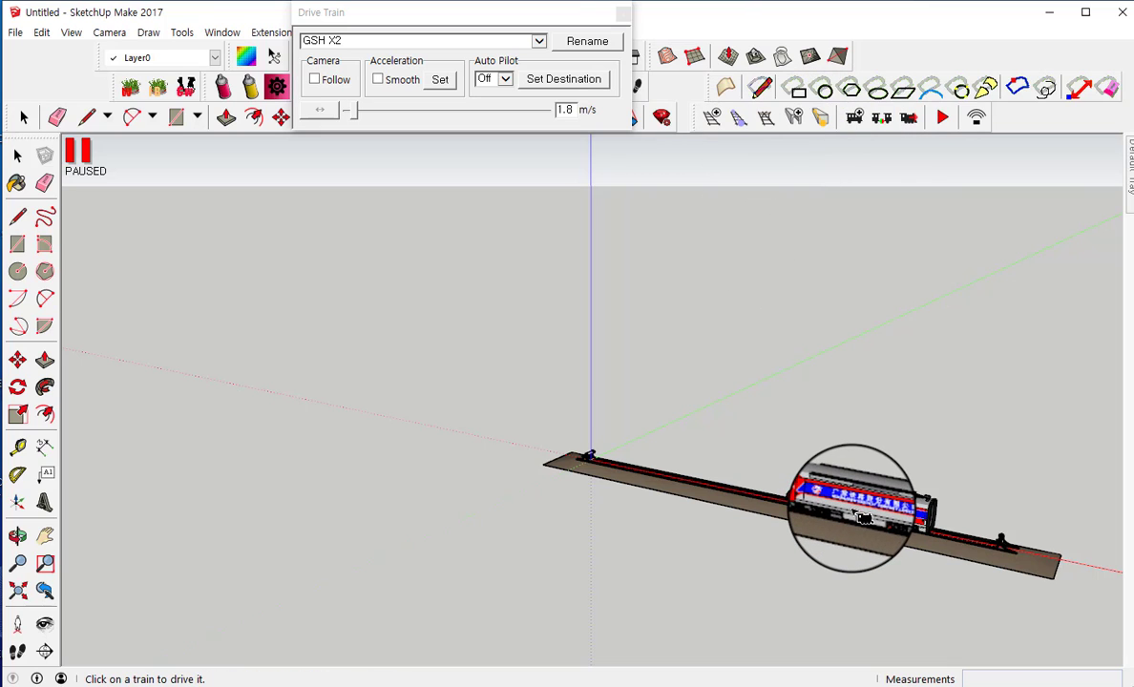
- Set the main-line track count to 2, and attach a default left turnout with a 15° angle at the track's origin end
{"action": "scroll", "coordinate": [847, 515], "scroll_direction": "up", "scroll_amount": 1}
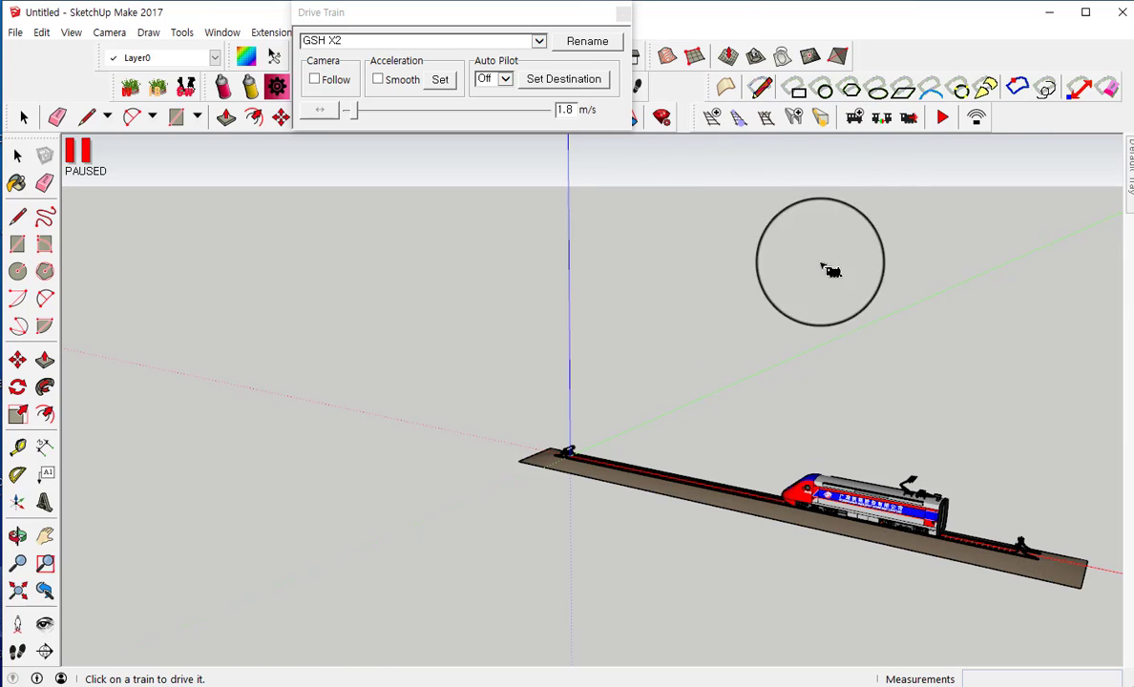
{"action": "left_click", "coordinate": [714, 119]}
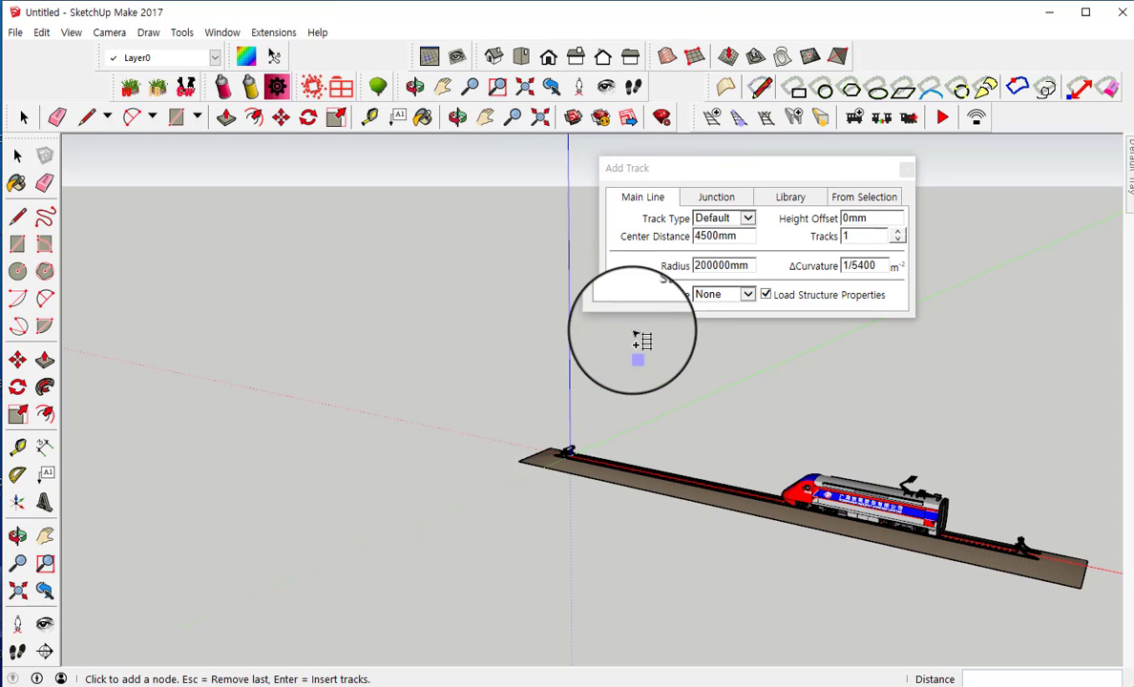
{"action": "double_click", "coordinate": [848, 237]}
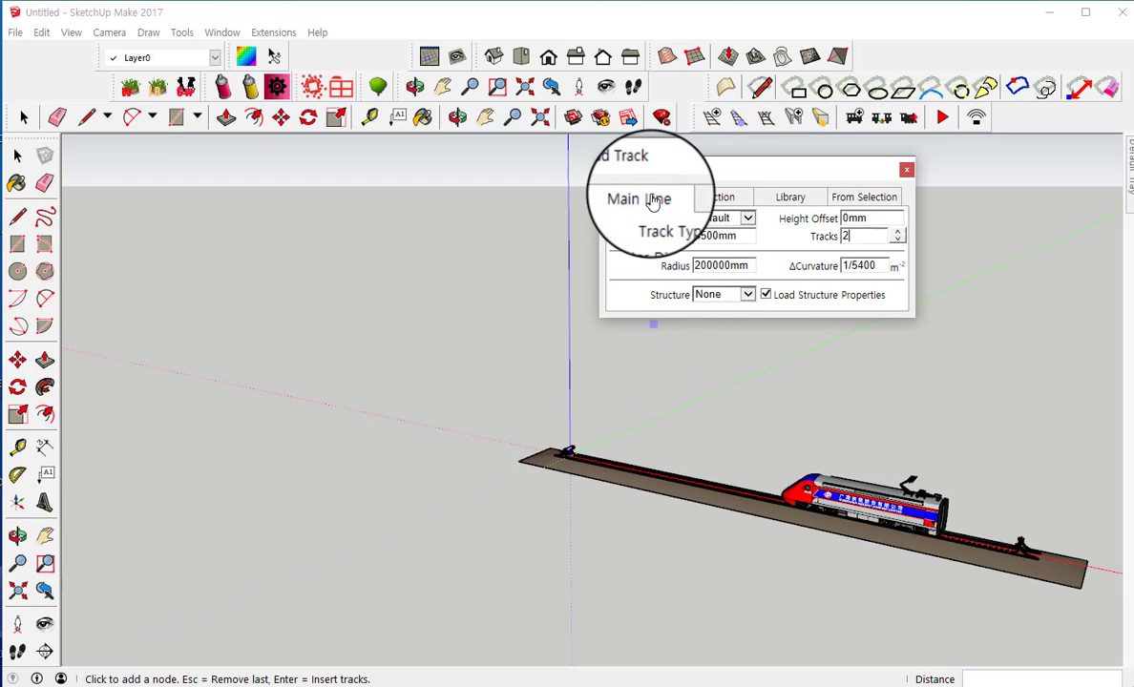
{"action": "left_click", "coordinate": [714, 200]}
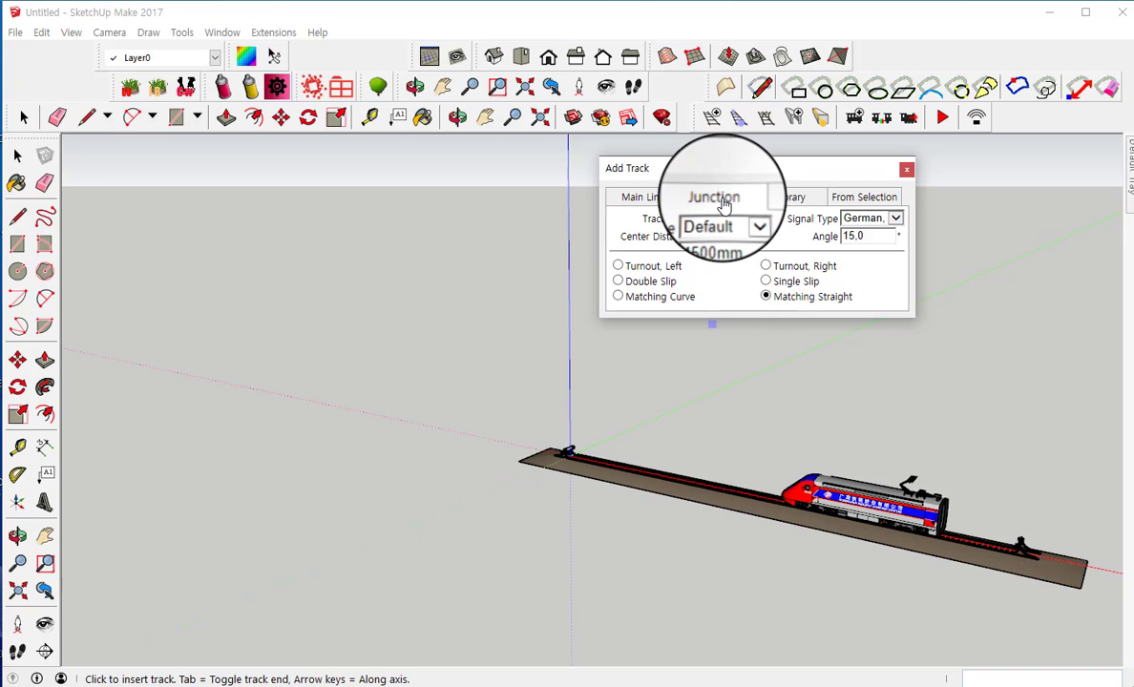
{"action": "left_click", "coordinate": [618, 267]}
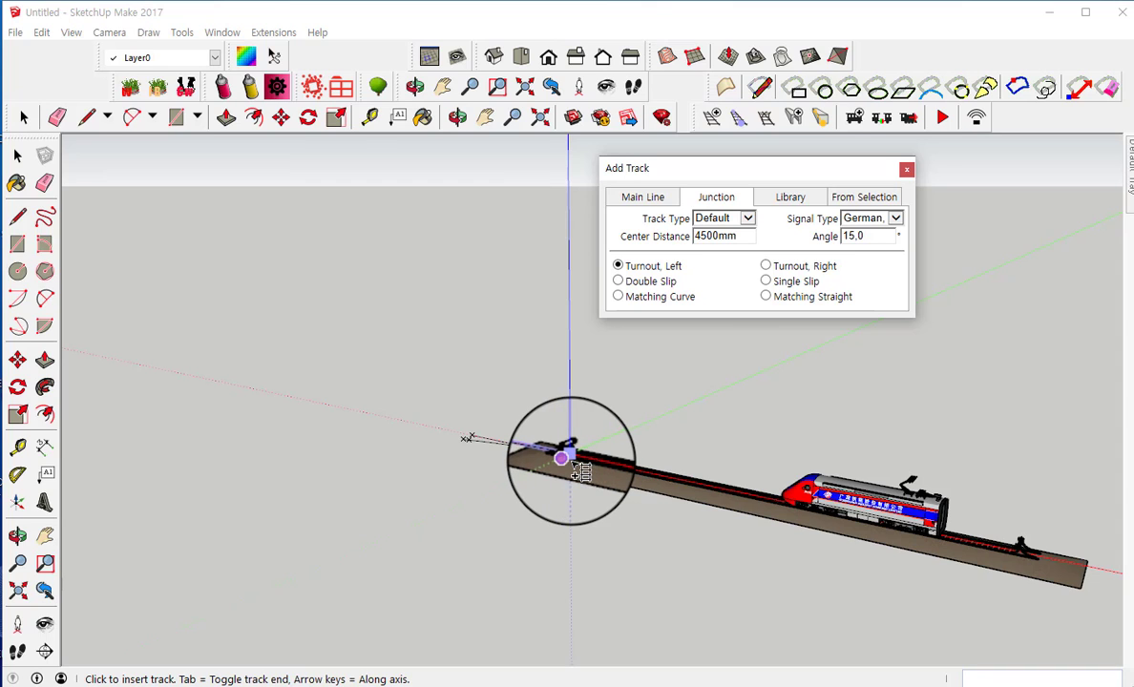
{"action": "left_click", "coordinate": [571, 459]}
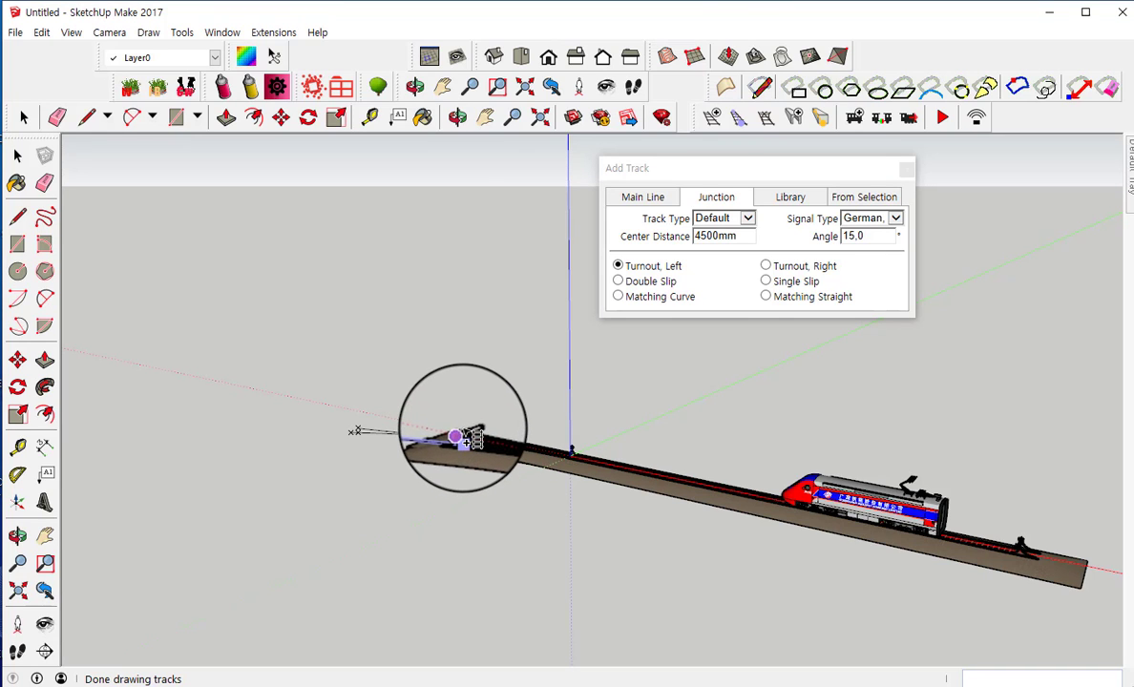
- In top view, attach a further left turnout to the end of each of the first turnout's two branches
{"action": "scroll", "coordinate": [477, 363], "scroll_direction": "up", "scroll_amount": 1}
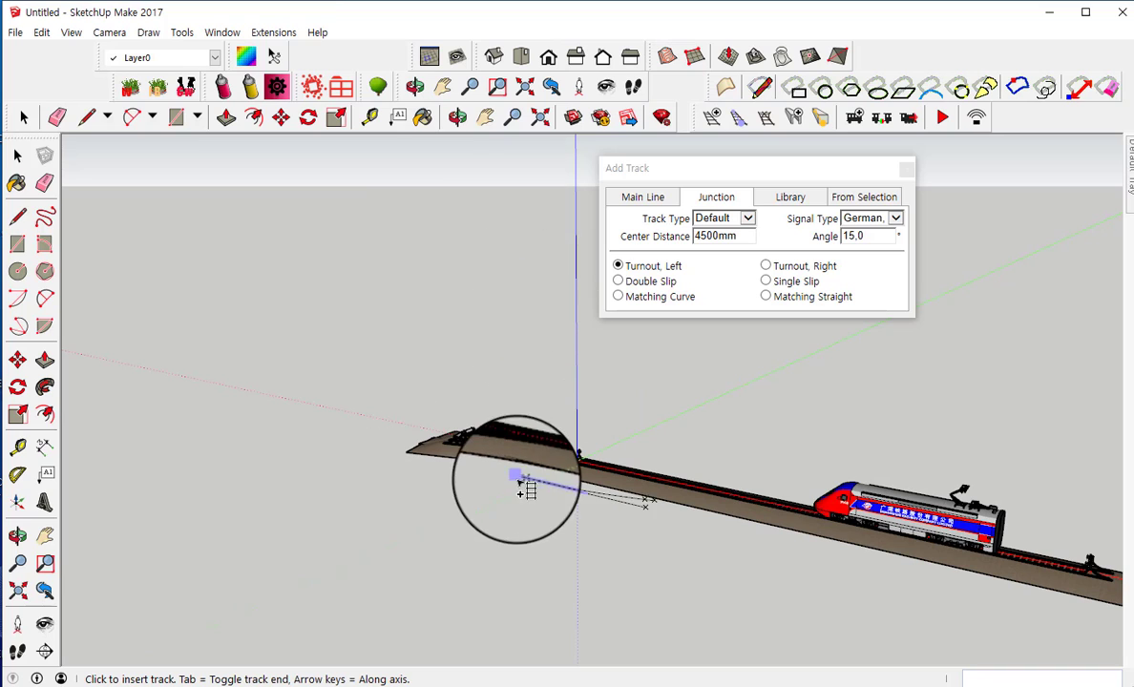
{"action": "left_click", "coordinate": [517, 61]}
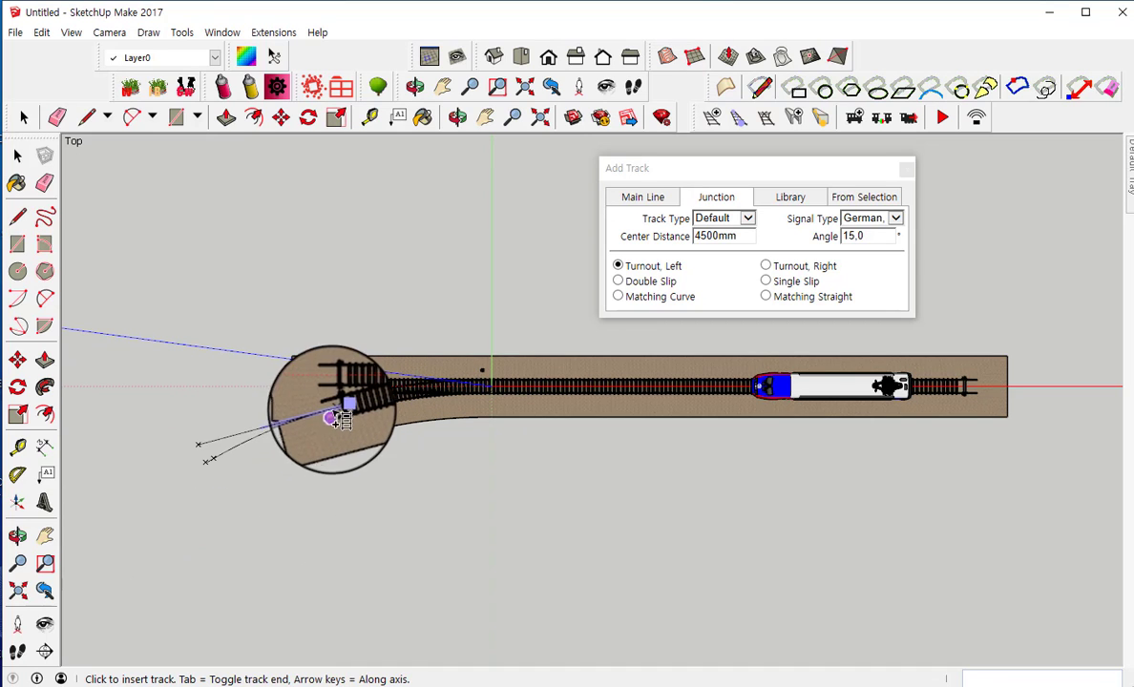
{"action": "left_click", "coordinate": [343, 416]}
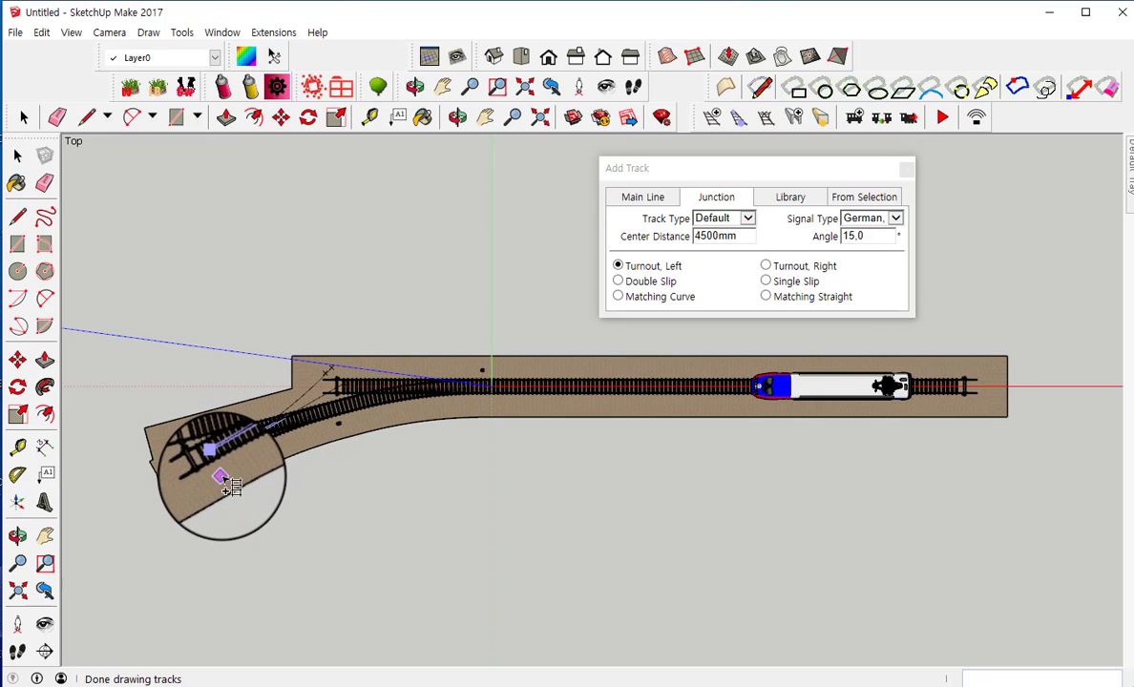
{"action": "left_click", "coordinate": [341, 399]}
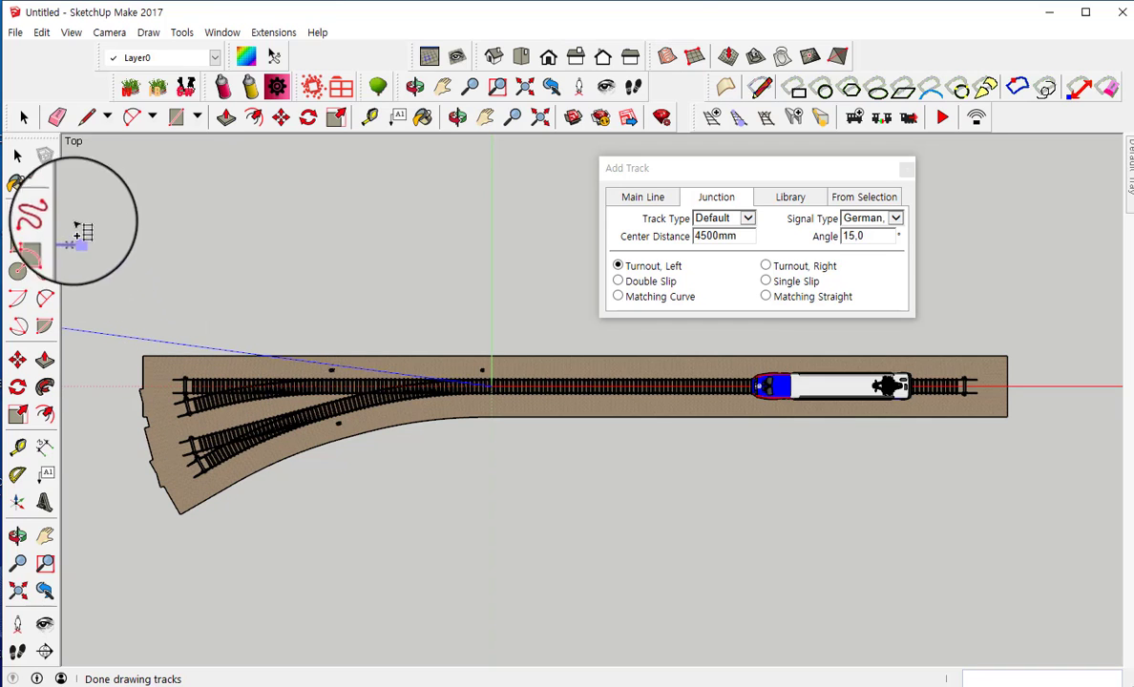
- Remove the last two left turnouts and attach 15° right turnouts to the straight branch's end and its new side branch
{"action": "left_click", "coordinate": [21, 162]}
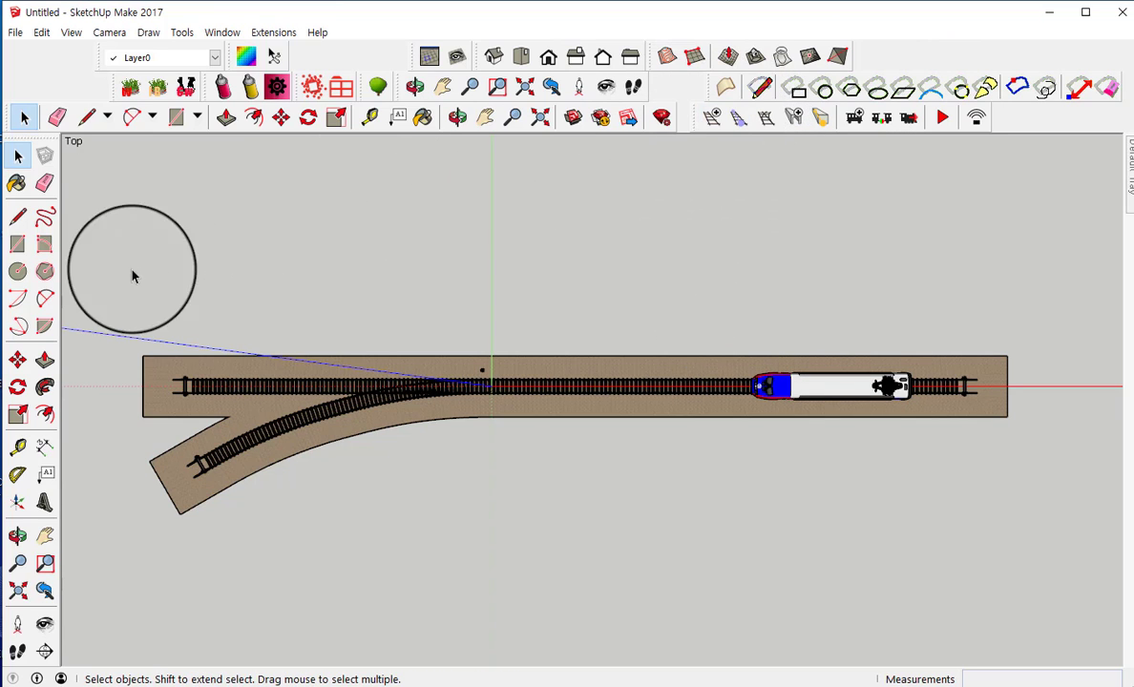
{"action": "left_click", "coordinate": [710, 118]}
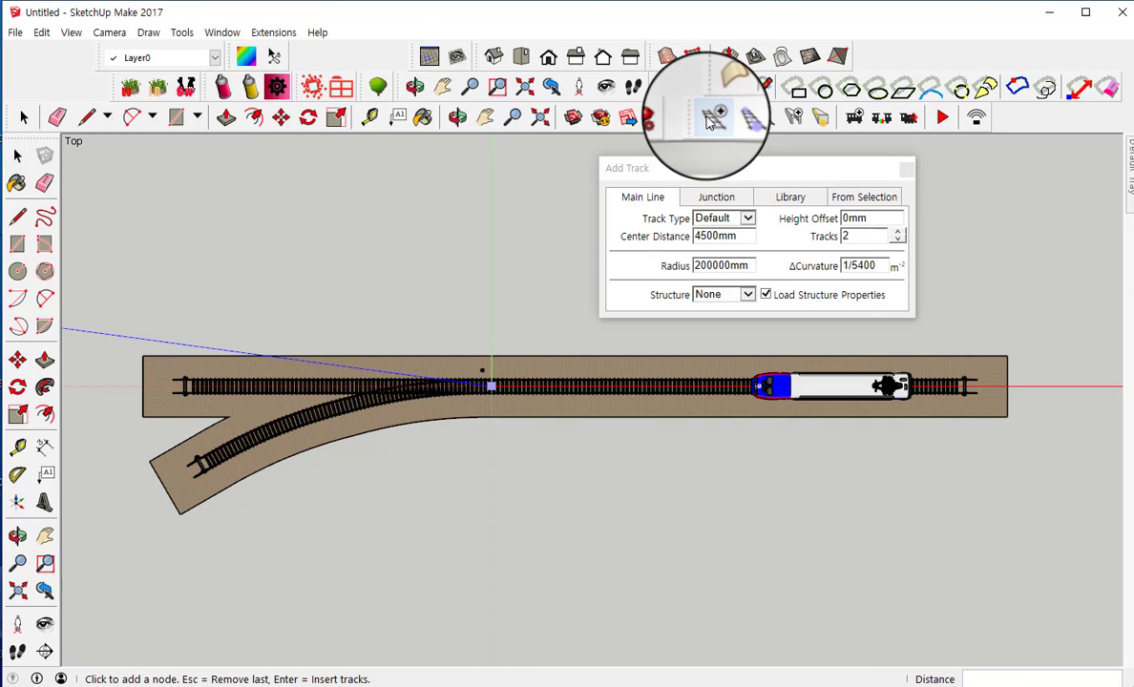
{"action": "left_click", "coordinate": [716, 196]}
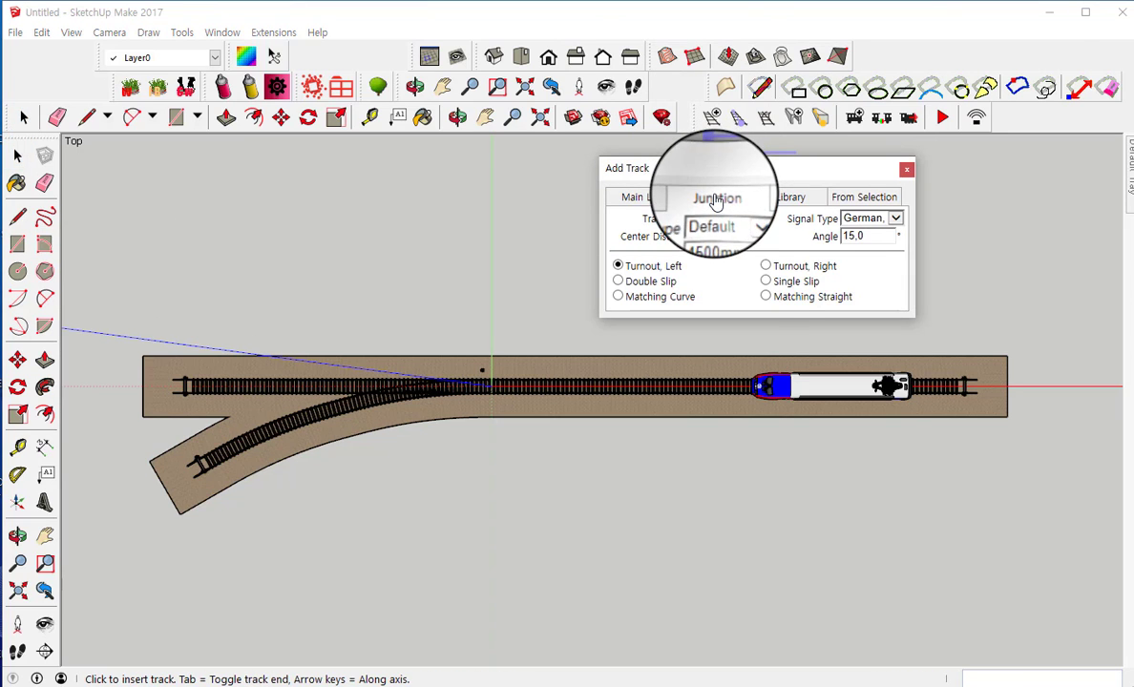
{"action": "left_click", "coordinate": [767, 266]}
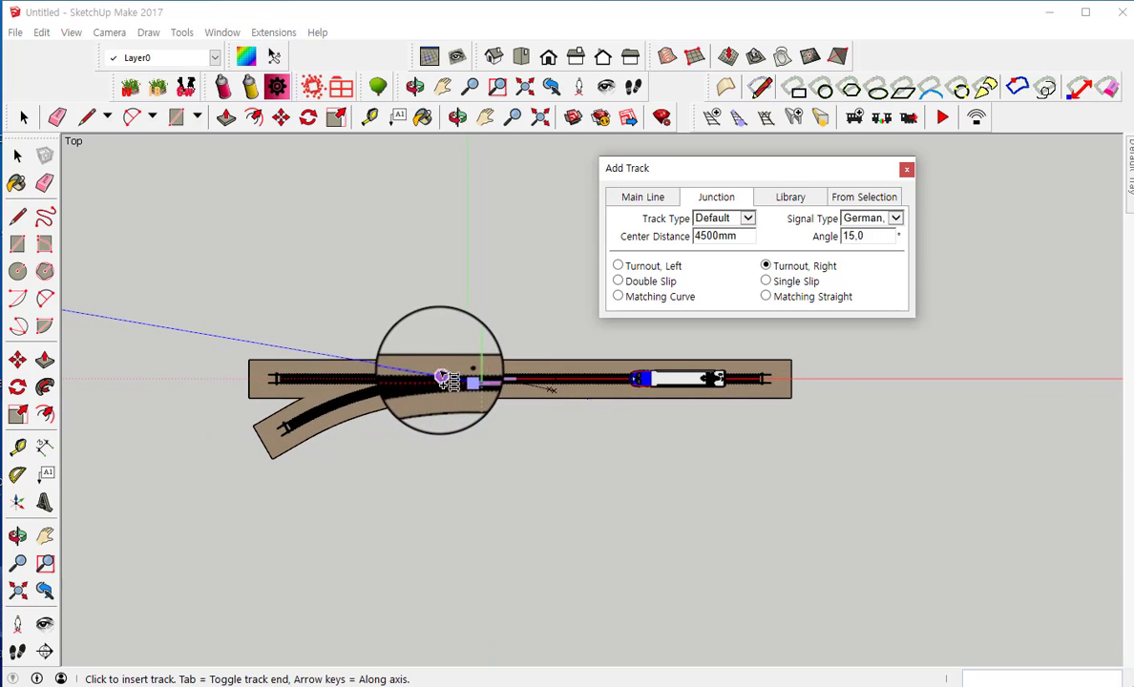
{"action": "scroll", "coordinate": [429, 382], "scroll_direction": "down", "scroll_amount": 2}
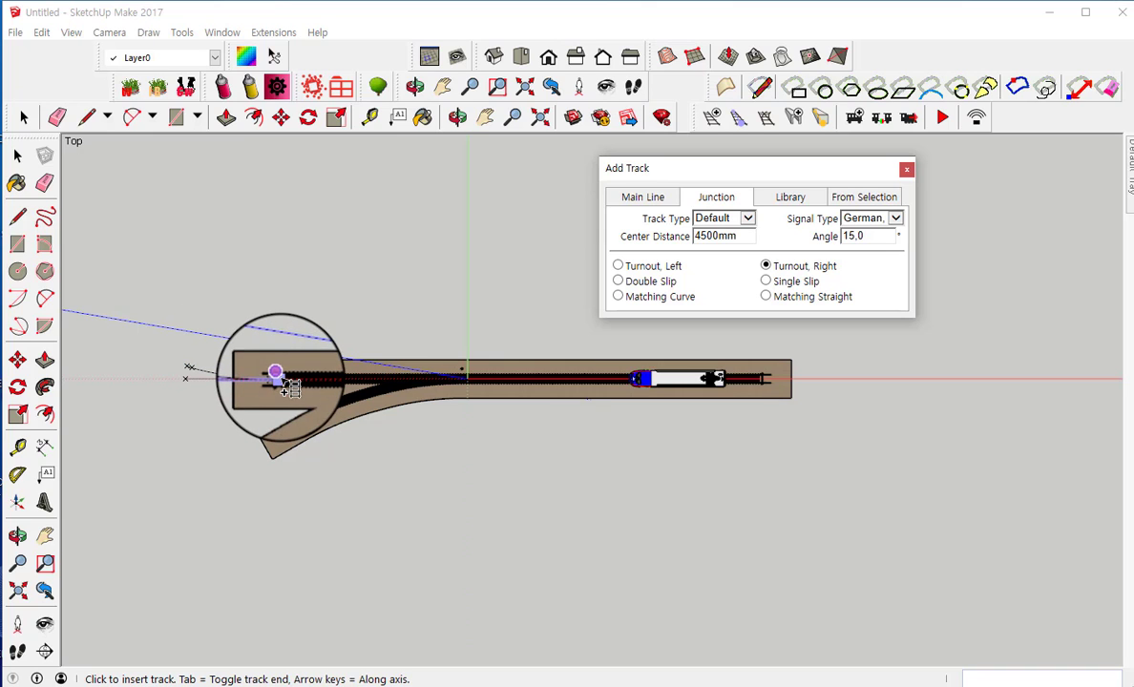
{"action": "left_click", "coordinate": [277, 375]}
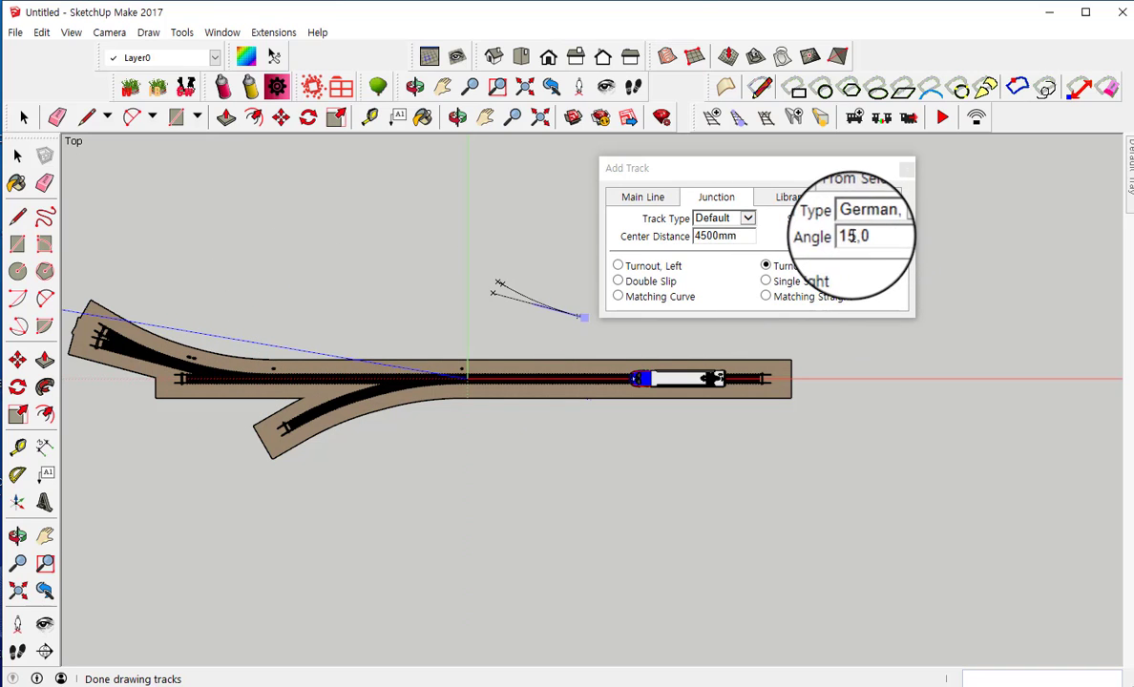
- Set the junction angle to 30° and try a further right turnout at the end of the new side branch
{"action": "left_click_drag", "start_coordinate": [865, 236], "coordinate": [760, 228]}
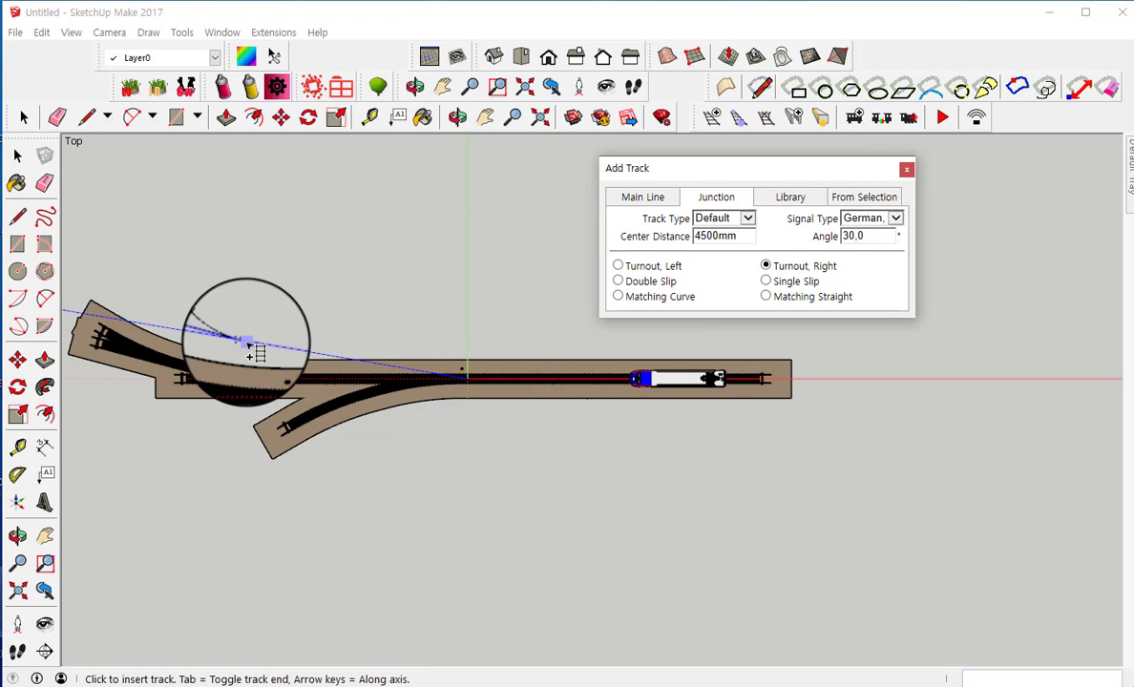
{"action": "scroll", "coordinate": [248, 351], "scroll_direction": "down", "scroll_amount": 1}
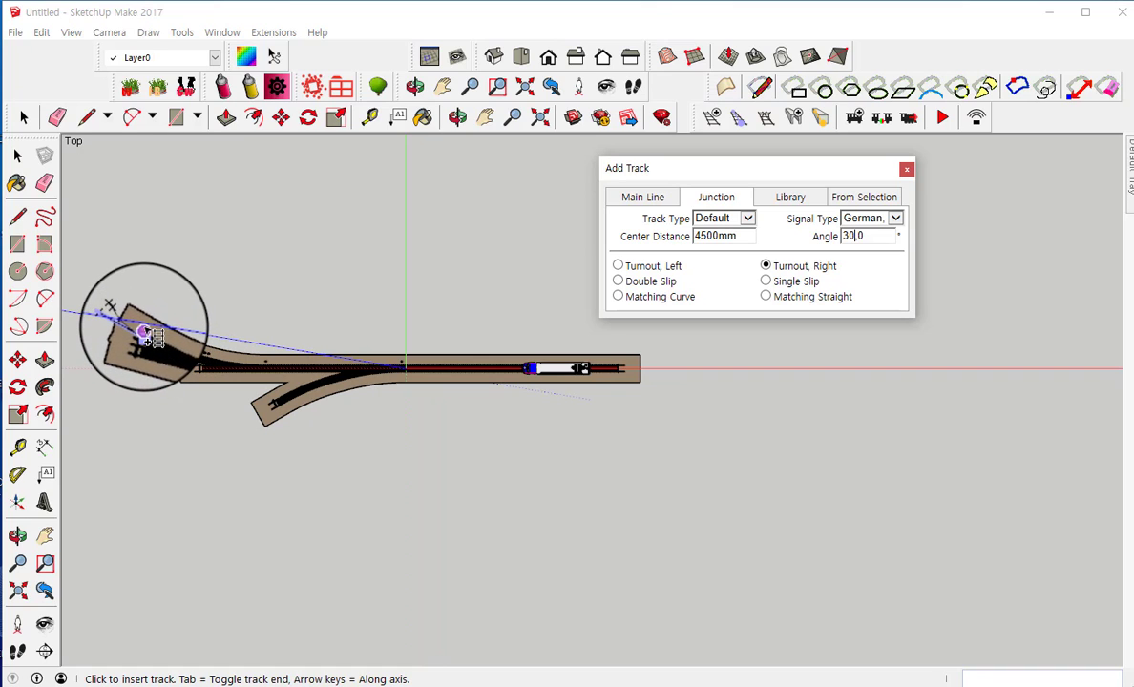
{"action": "left_click", "coordinate": [144, 334]}
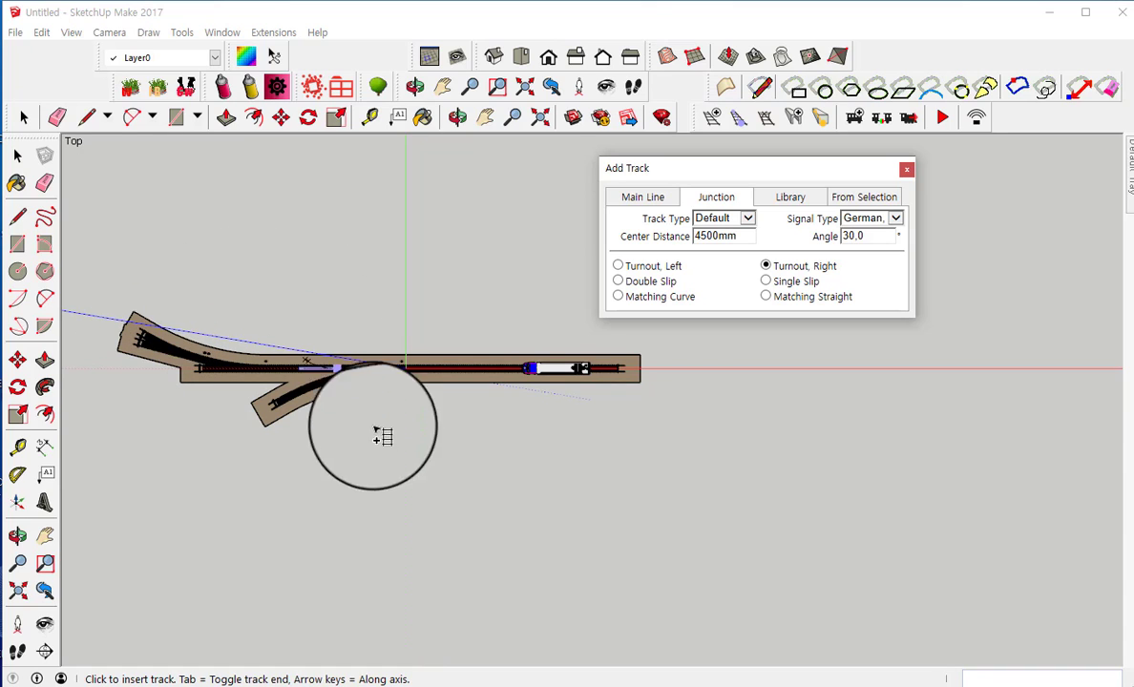
{"action": "scroll", "coordinate": [532, 485], "scroll_direction": "up", "scroll_amount": 3}
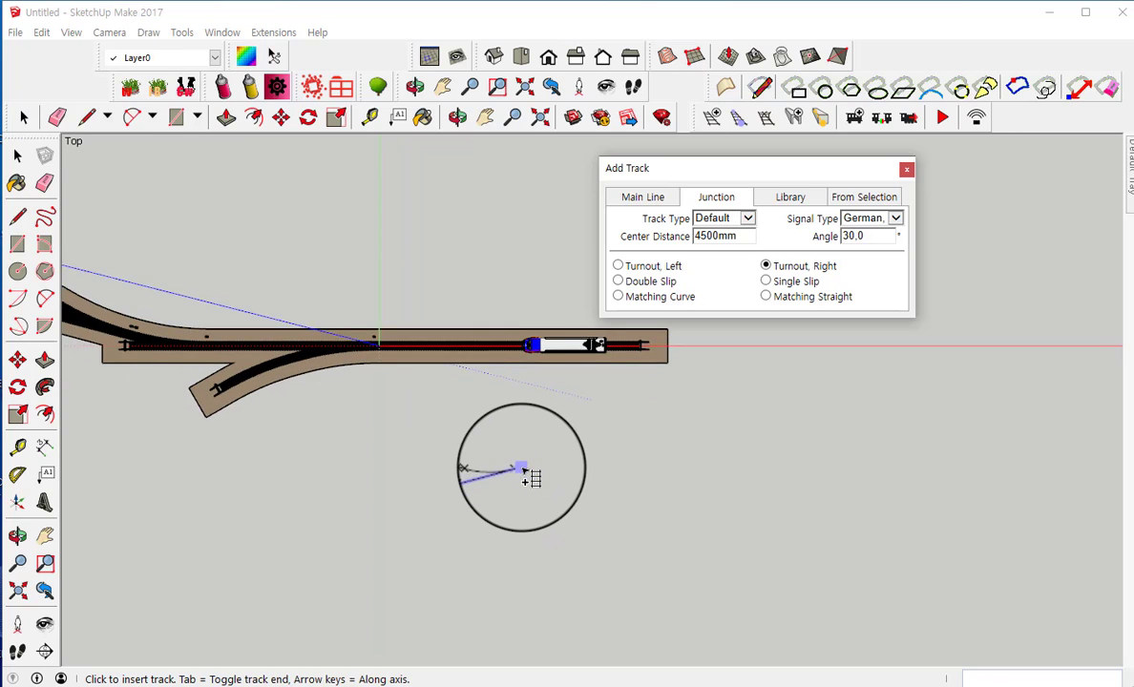
{"action": "scroll", "coordinate": [533, 477], "scroll_direction": "up", "scroll_amount": 2}
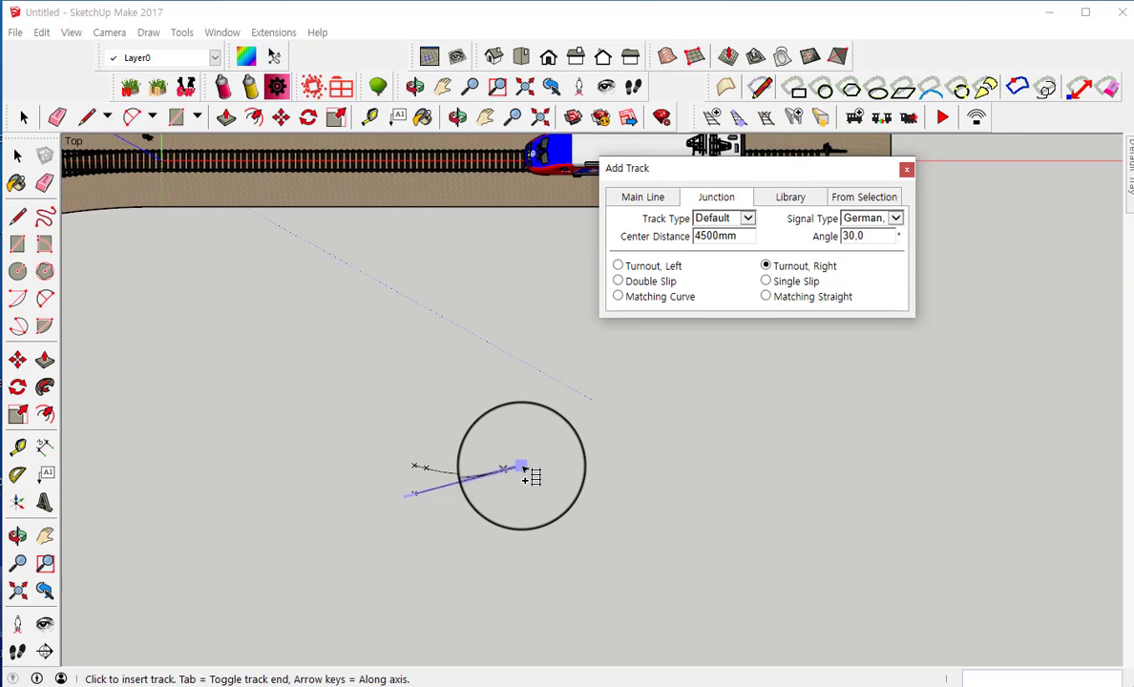
{"action": "scroll", "coordinate": [531, 474], "scroll_direction": "up", "scroll_amount": 1}
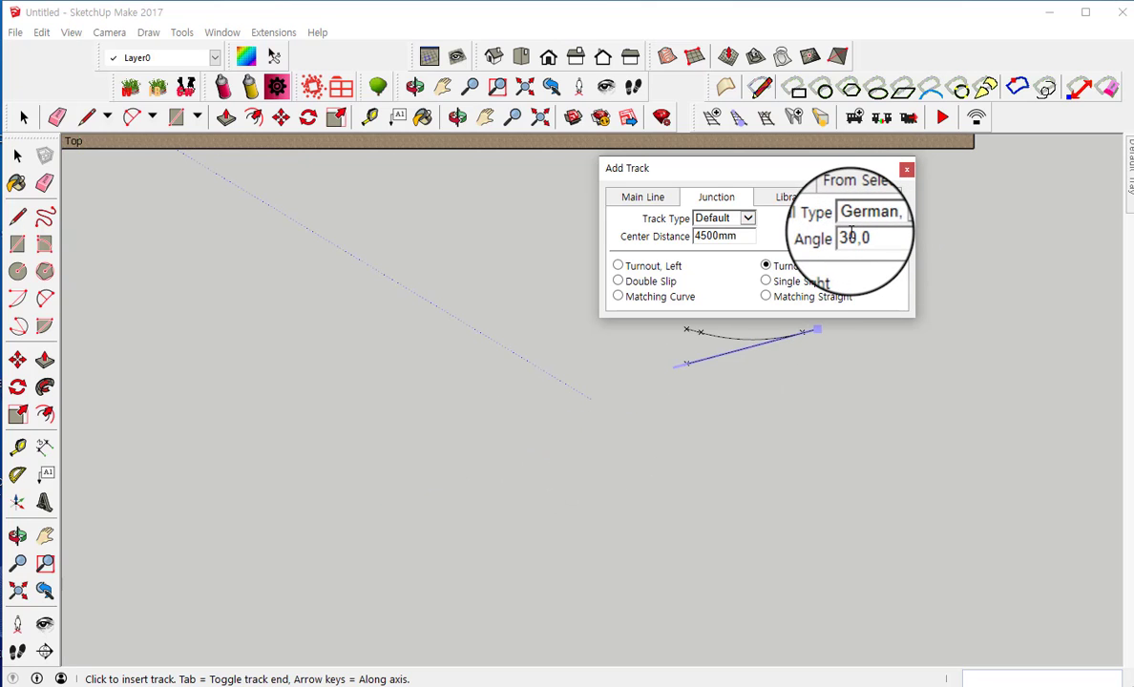
- Set the junction angle to 45° and preview the right turnout in the empty area around the track
{"action": "left_click", "coordinate": [849, 235]}
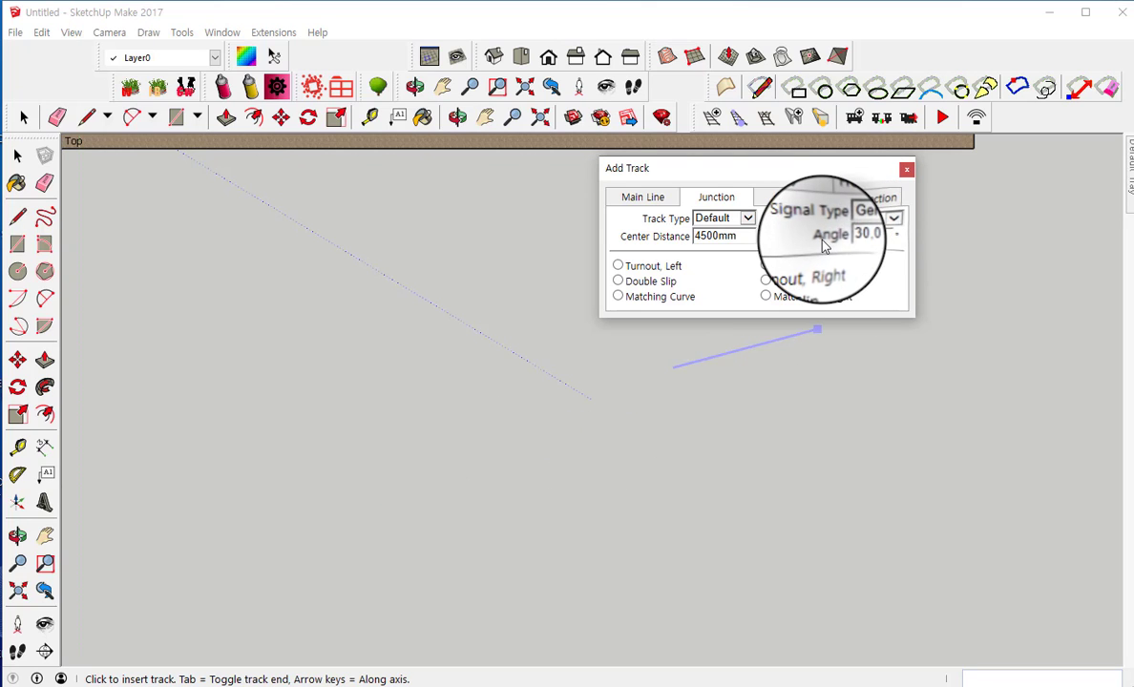
{"action": "left_click_drag", "start_coordinate": [855, 235], "coordinate": [838, 245]}
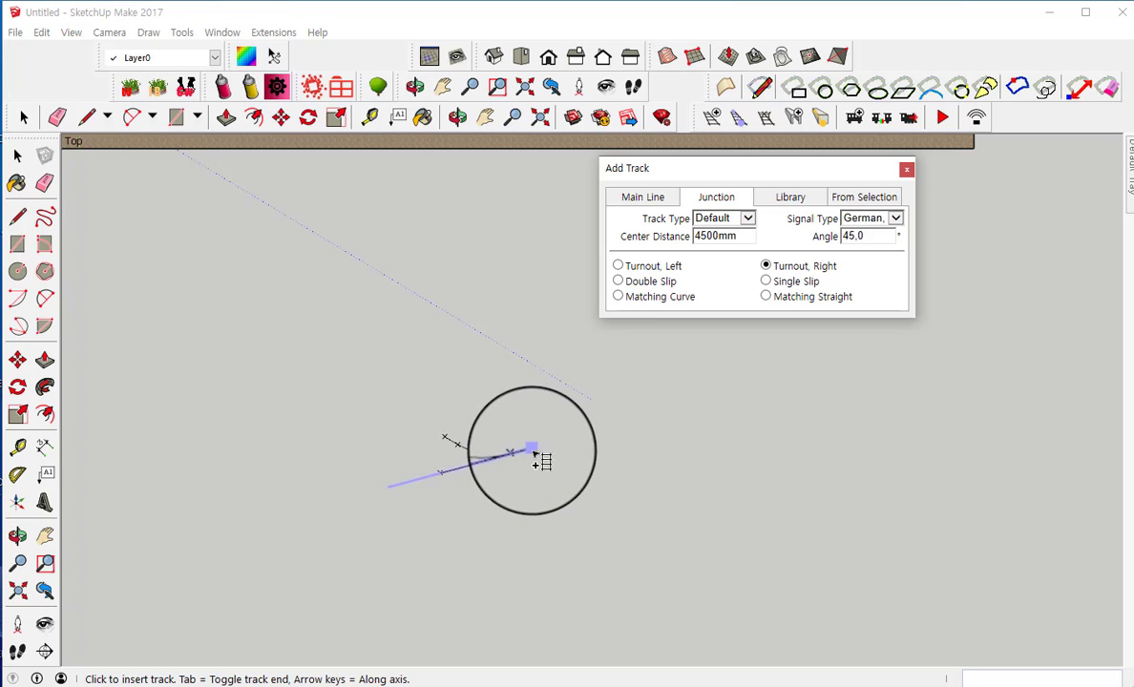
{"action": "scroll", "coordinate": [533, 456], "scroll_direction": "down", "scroll_amount": 1}
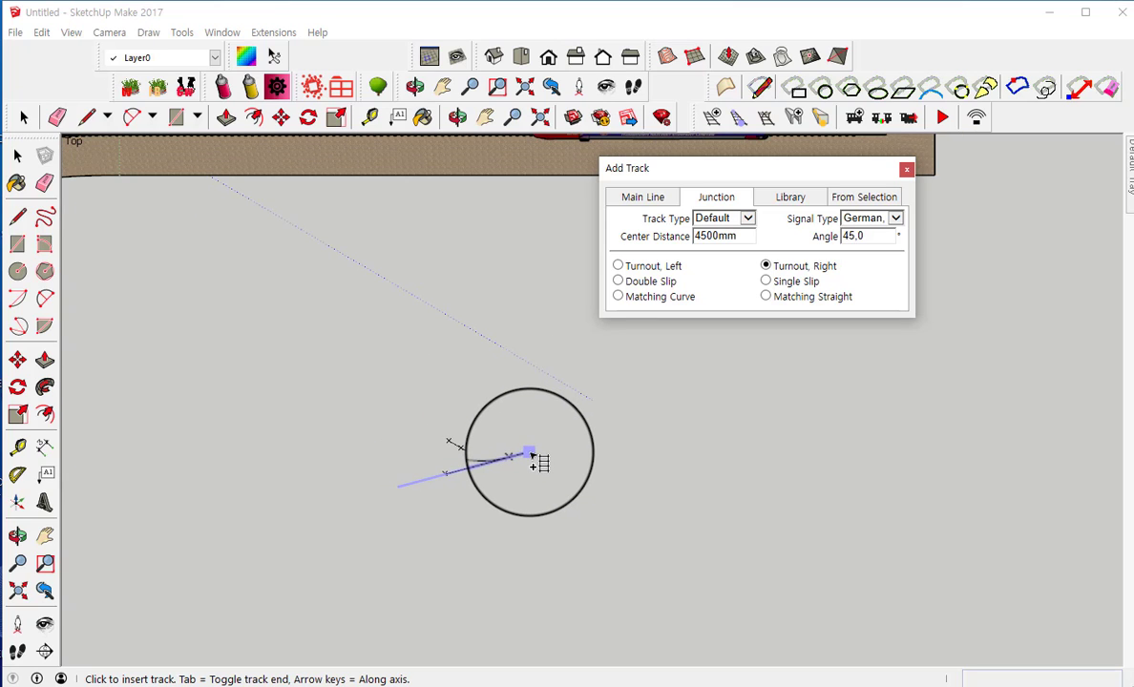
{"action": "scroll", "coordinate": [533, 456], "scroll_direction": "down", "scroll_amount": 5}
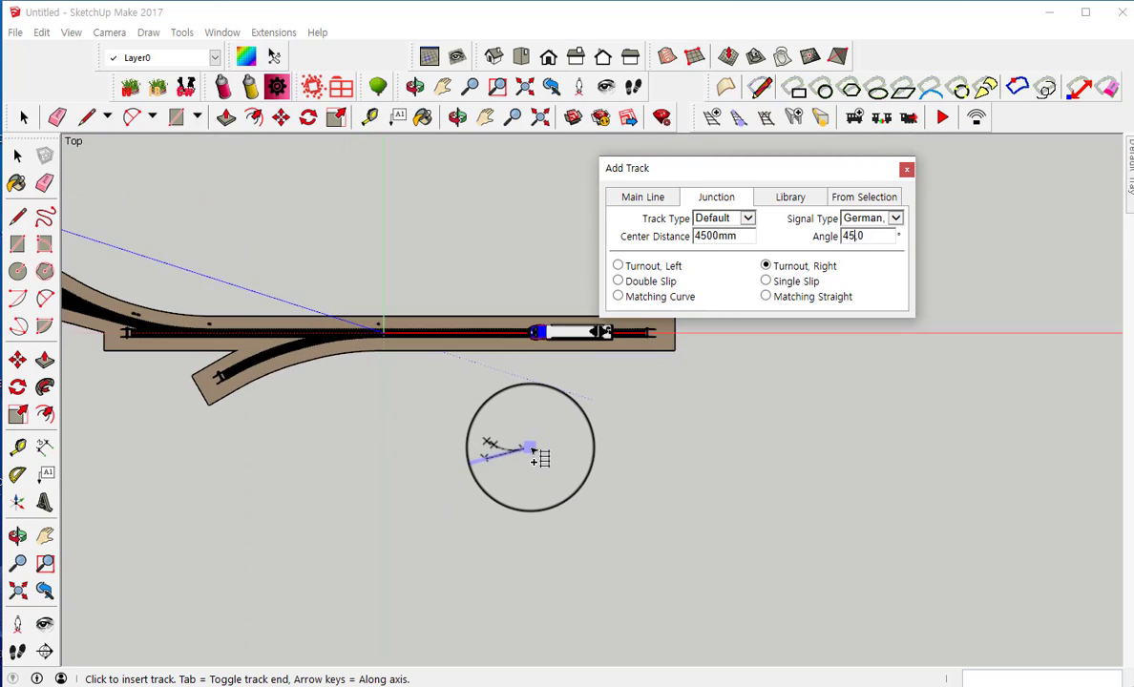
{"action": "scroll", "coordinate": [532, 453], "scroll_direction": "down", "scroll_amount": 2}
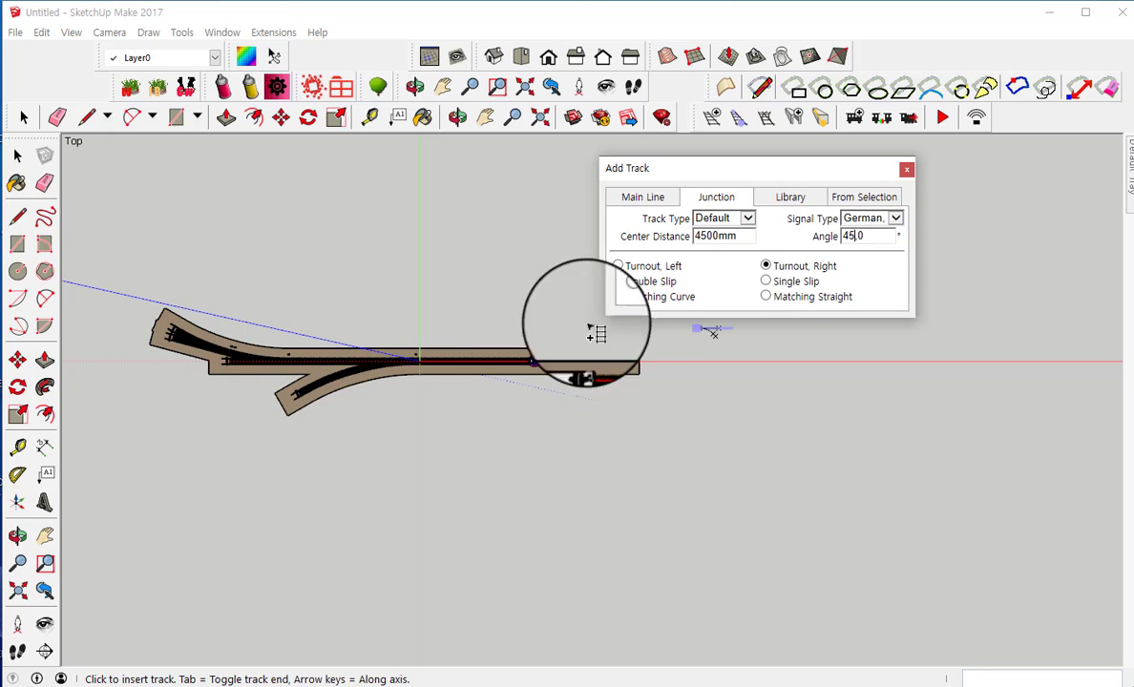
{"action": "left_click", "coordinate": [358, 391]}
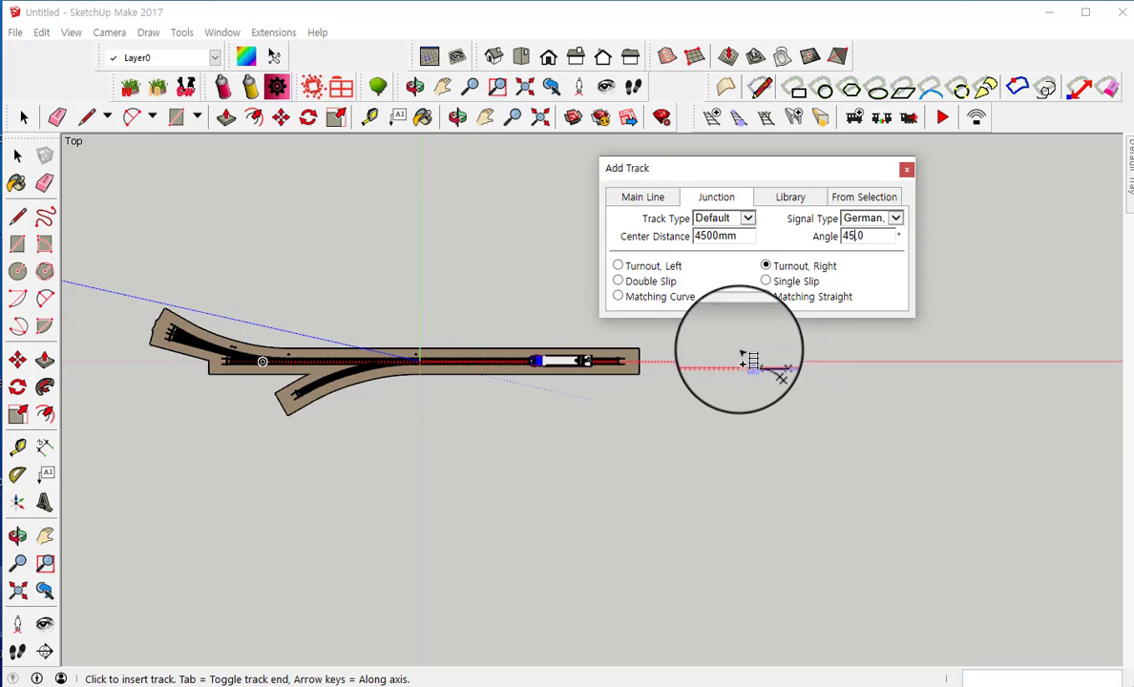
- Place a connected row of four 45° double slips below the main track, and a separate single slip beside the row
{"action": "left_click", "coordinate": [618, 280]}
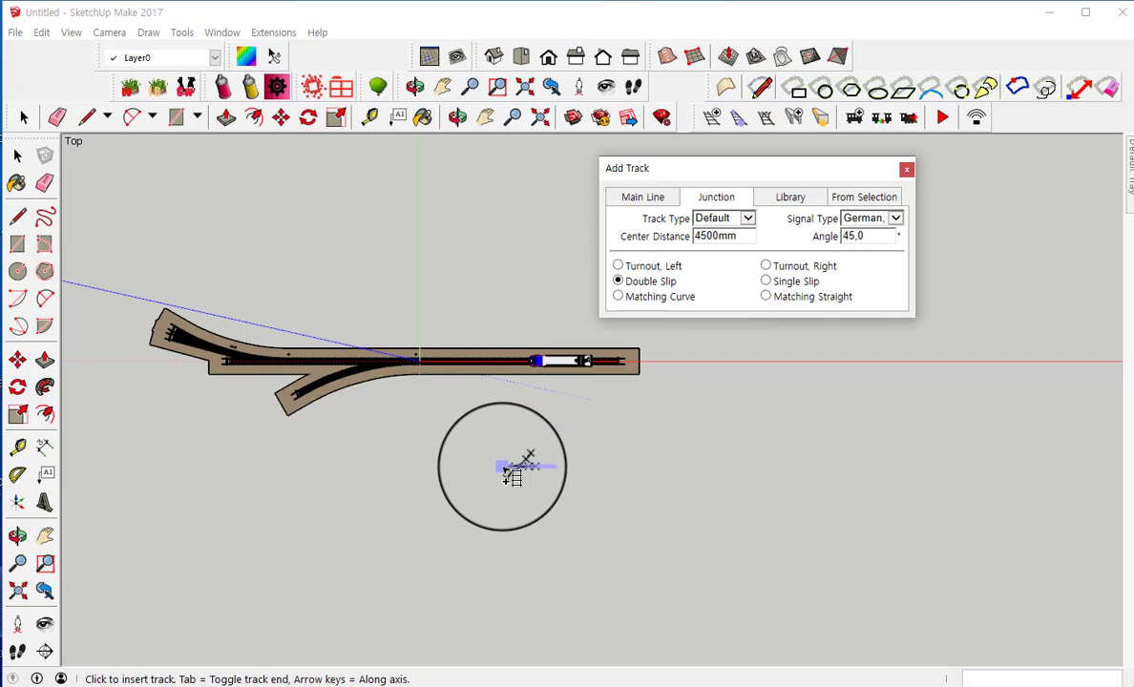
{"action": "scroll", "coordinate": [515, 472], "scroll_direction": "up", "scroll_amount": 2}
{"action": "scroll", "coordinate": [520, 473], "scroll_direction": "up", "scroll_amount": 2}
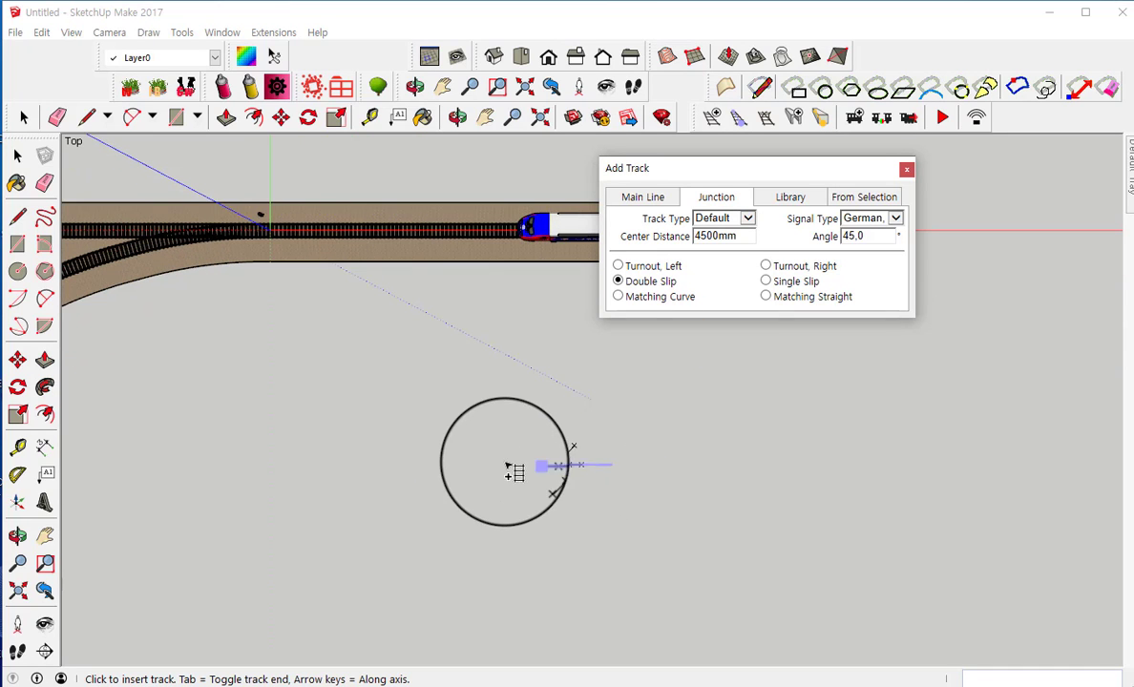
{"action": "left_click", "coordinate": [506, 465]}
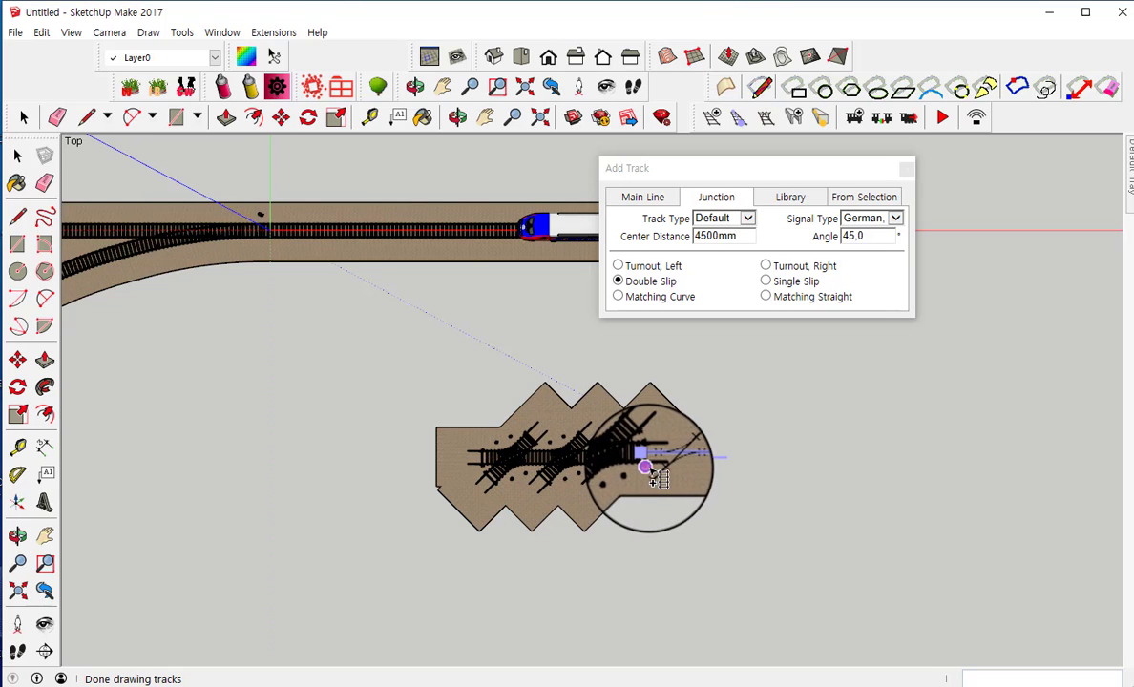
{"action": "left_click", "coordinate": [659, 480]}
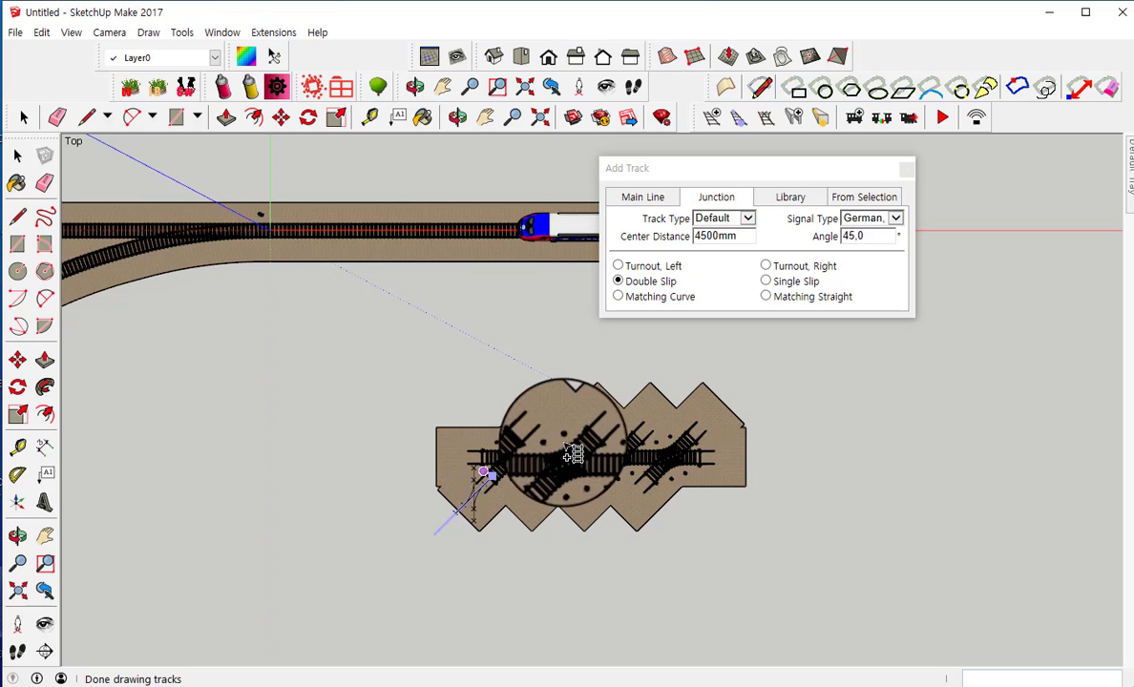
{"action": "left_click", "coordinate": [621, 450]}
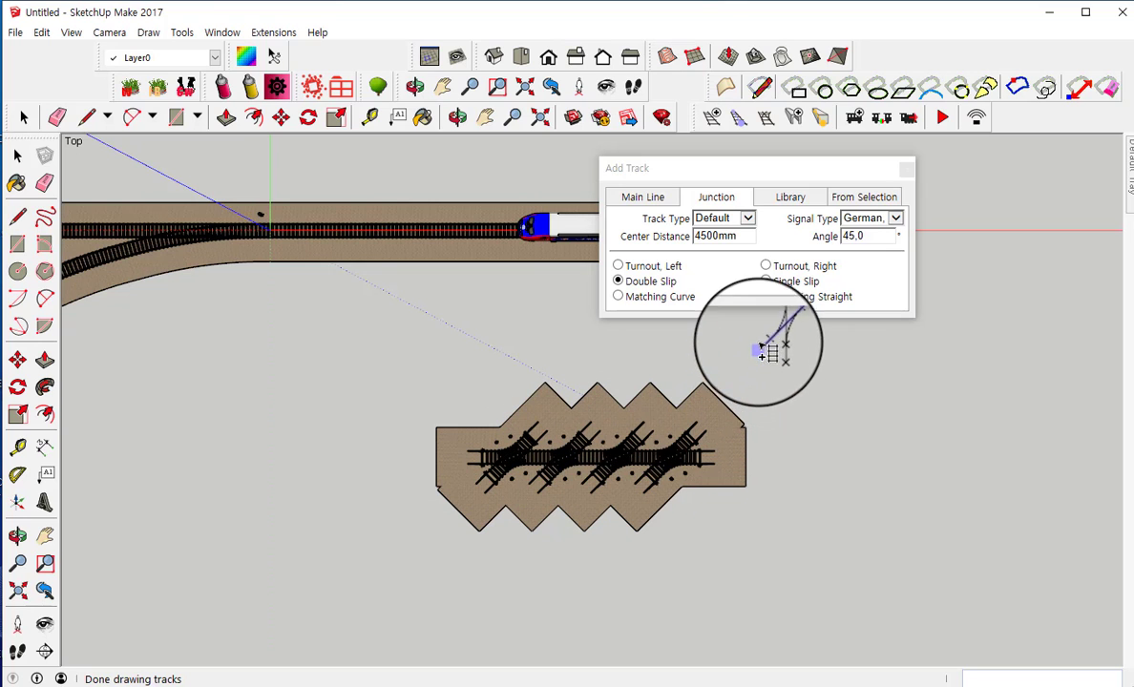
{"action": "left_click", "coordinate": [765, 281]}
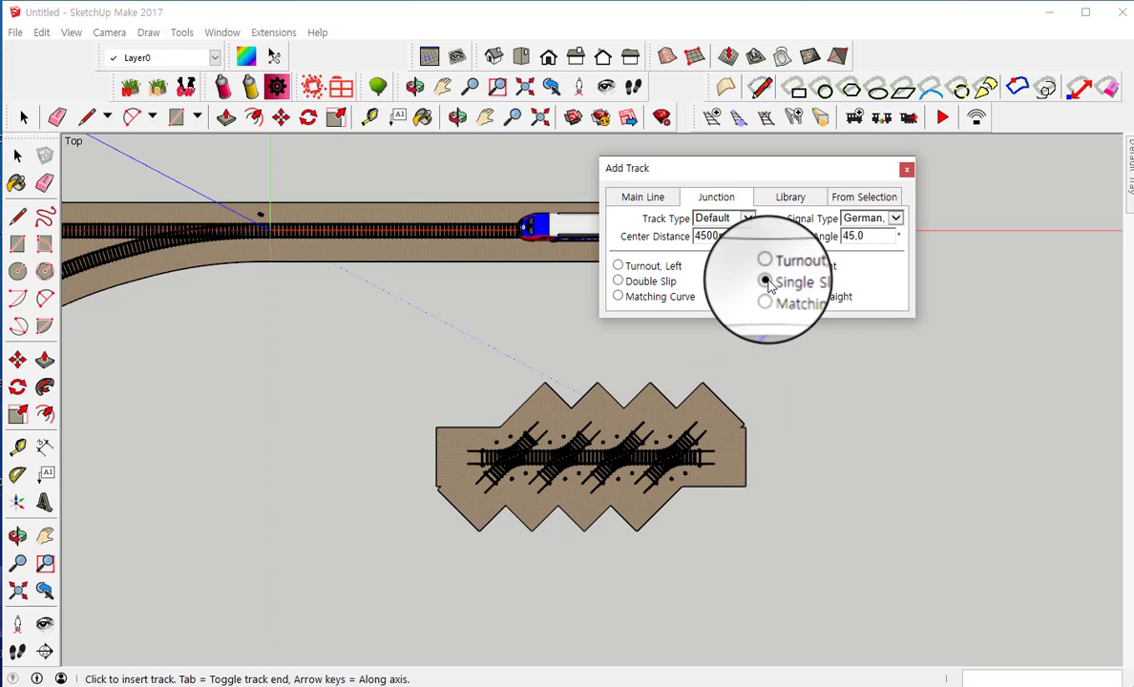
{"action": "left_click", "coordinate": [802, 477]}
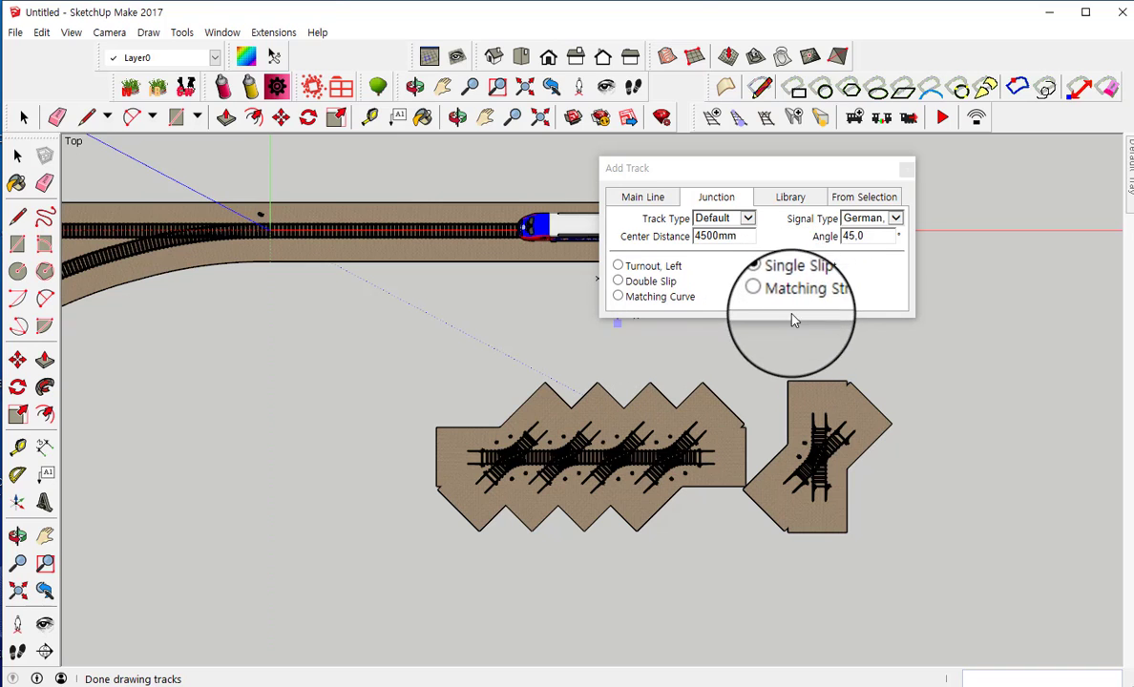
- Build a standalone S-shaped track from connected 45° matching curves on the other side of the double-slip row
{"action": "left_click", "coordinate": [617, 297]}
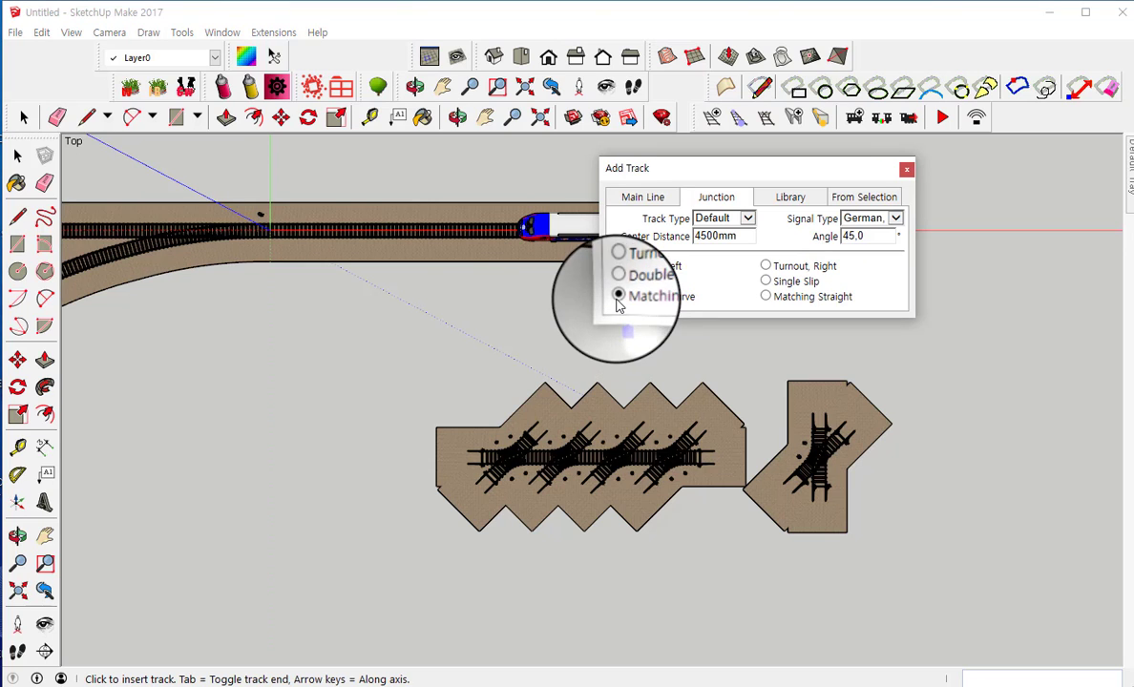
{"action": "left_click", "coordinate": [311, 420]}
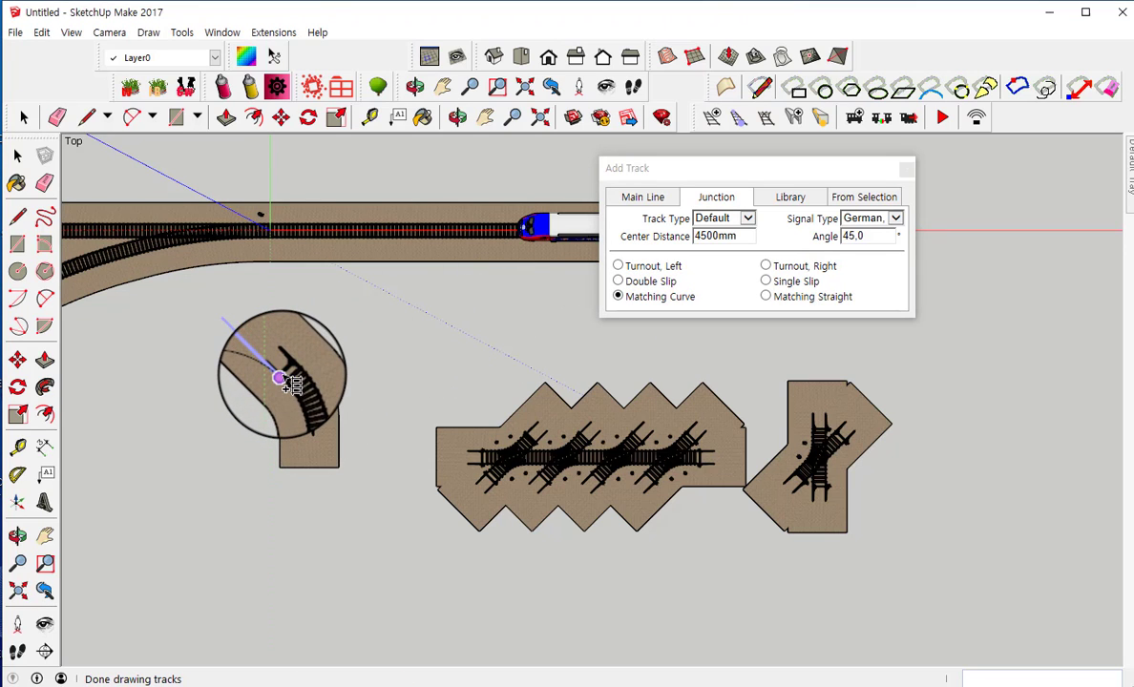
{"action": "left_click", "coordinate": [281, 380]}
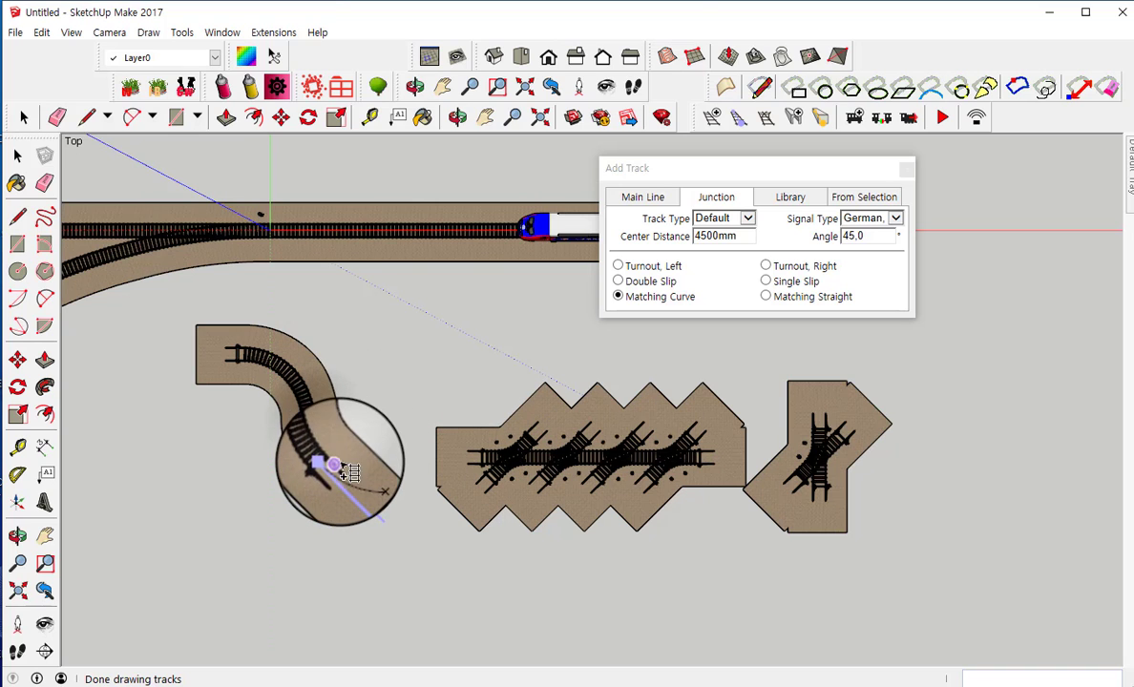
{"action": "left_click", "coordinate": [421, 466]}
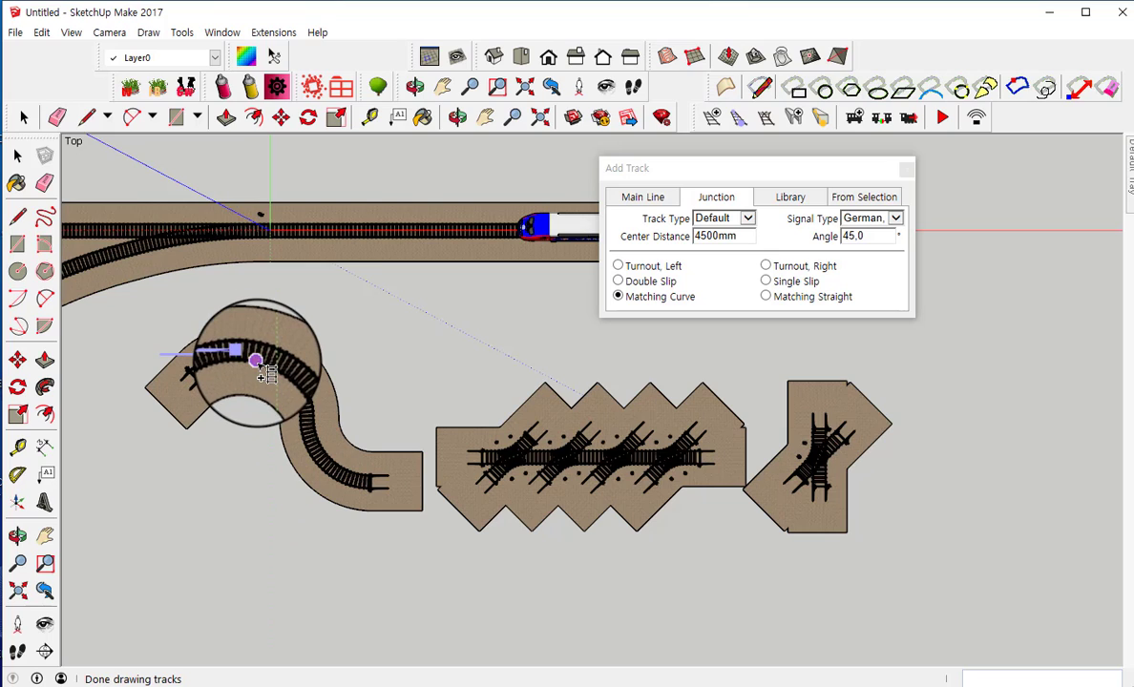
- Lay a run of connected matching straight sections between the main track and the double-slip row
{"action": "scroll", "coordinate": [262, 373], "scroll_direction": "up", "scroll_amount": 5}
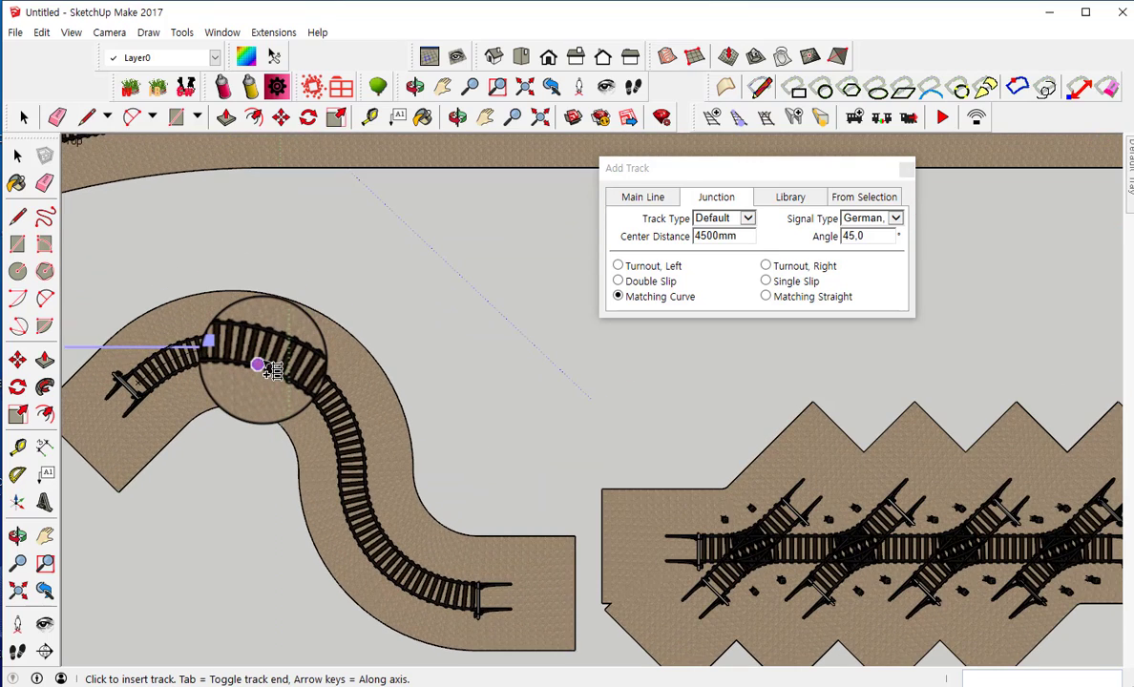
{"action": "scroll", "coordinate": [274, 370], "scroll_direction": "down", "scroll_amount": 3}
{"action": "scroll", "coordinate": [256, 360], "scroll_direction": "up", "scroll_amount": 3}
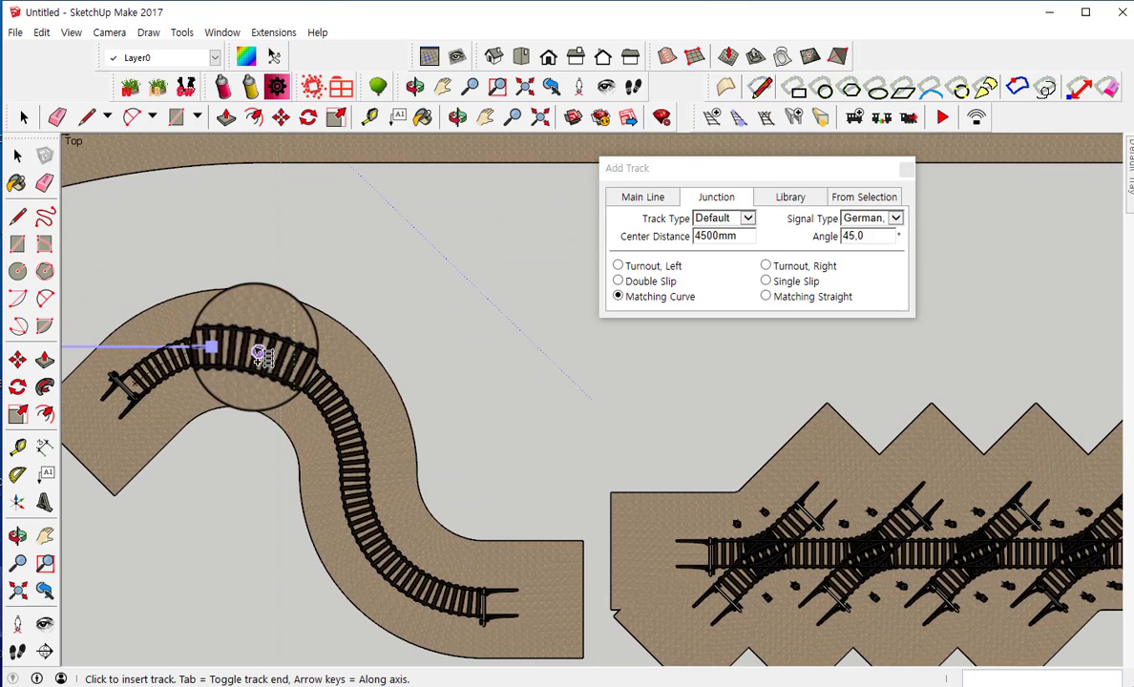
{"action": "scroll", "coordinate": [259, 355], "scroll_direction": "down", "scroll_amount": 4}
{"action": "scroll", "coordinate": [263, 355], "scroll_direction": "up", "scroll_amount": 2}
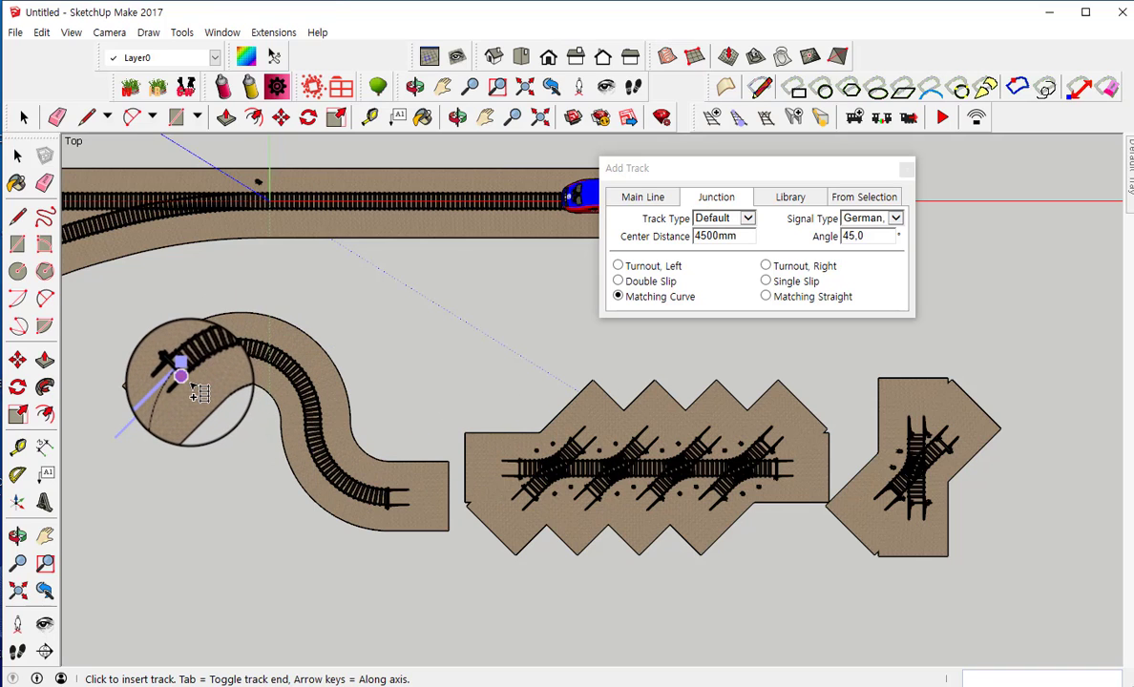
{"action": "scroll", "coordinate": [194, 389], "scroll_direction": "up", "scroll_amount": 1}
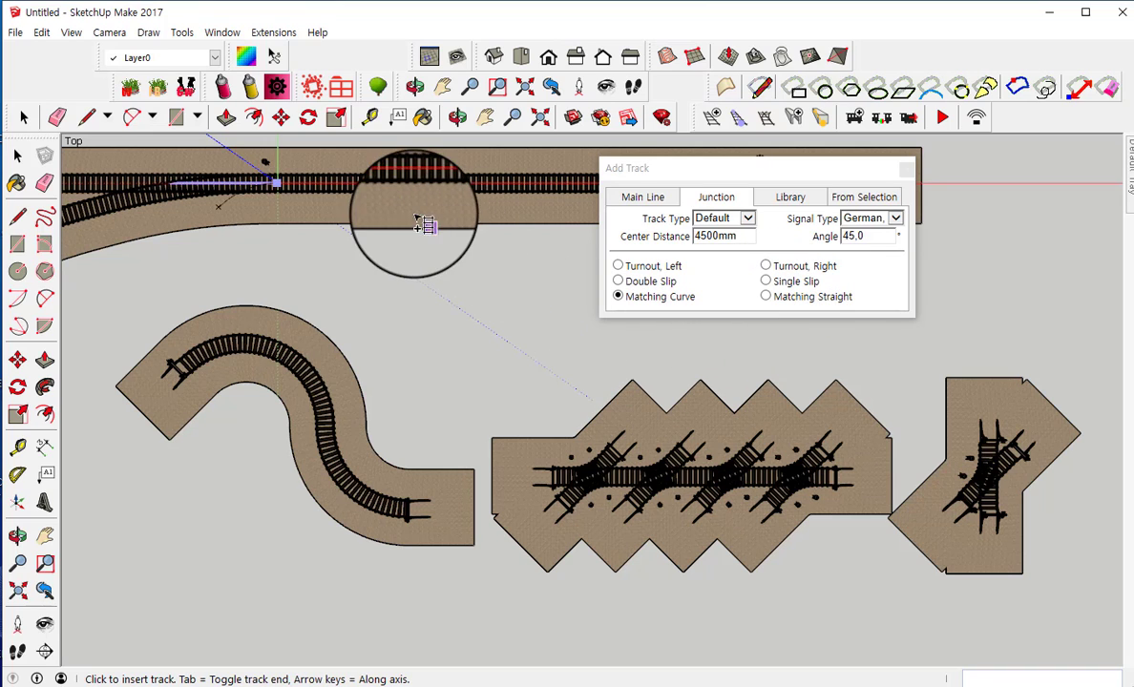
{"action": "left_click", "coordinate": [766, 297]}
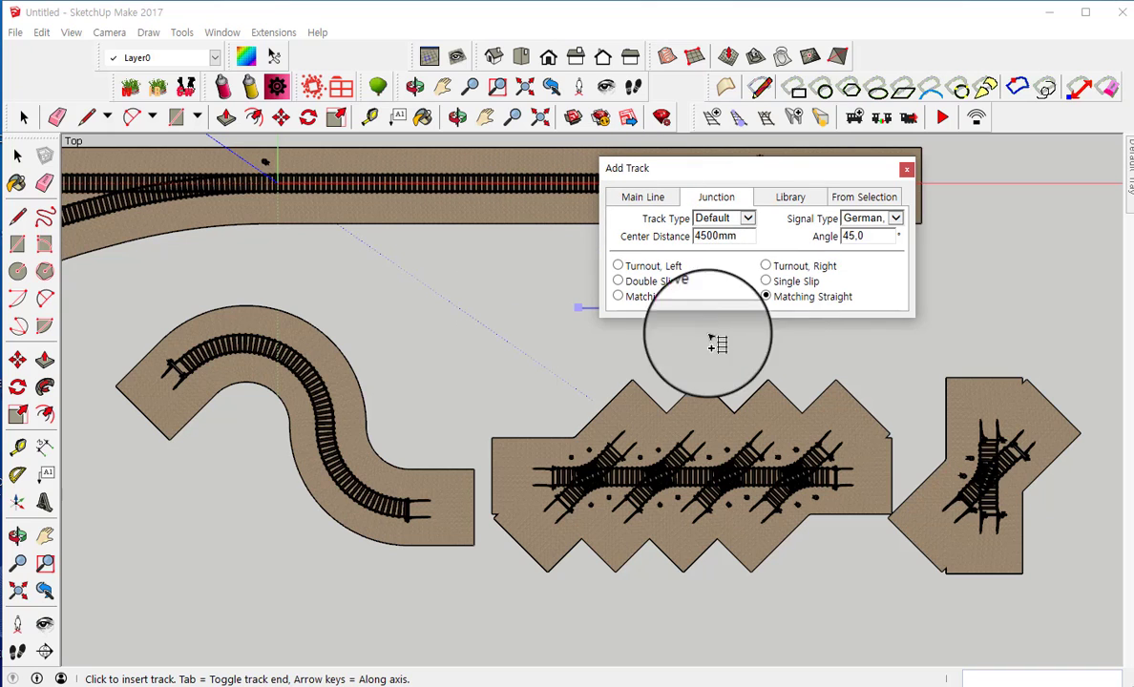
{"action": "left_click", "coordinate": [521, 367]}
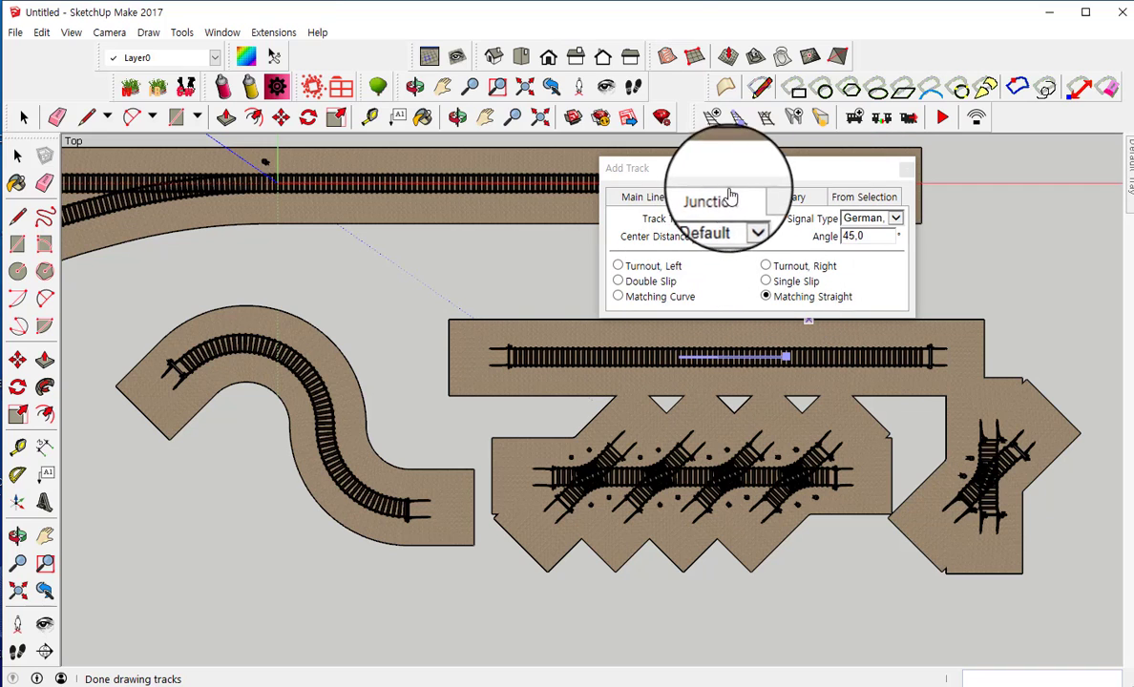
- Insert three copies of the "Harmful test" library formation among the existing tracks, the last one diagonally, allowing each one's embedded code
{"action": "left_click", "coordinate": [791, 198]}
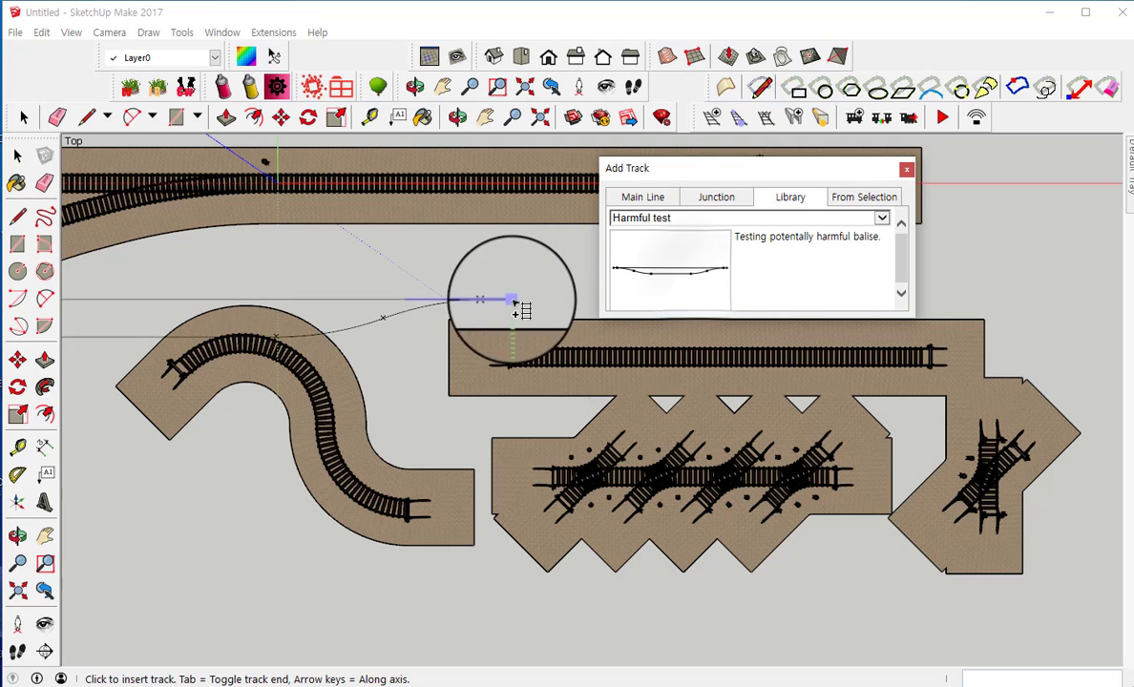
{"action": "left_click", "coordinate": [547, 272]}
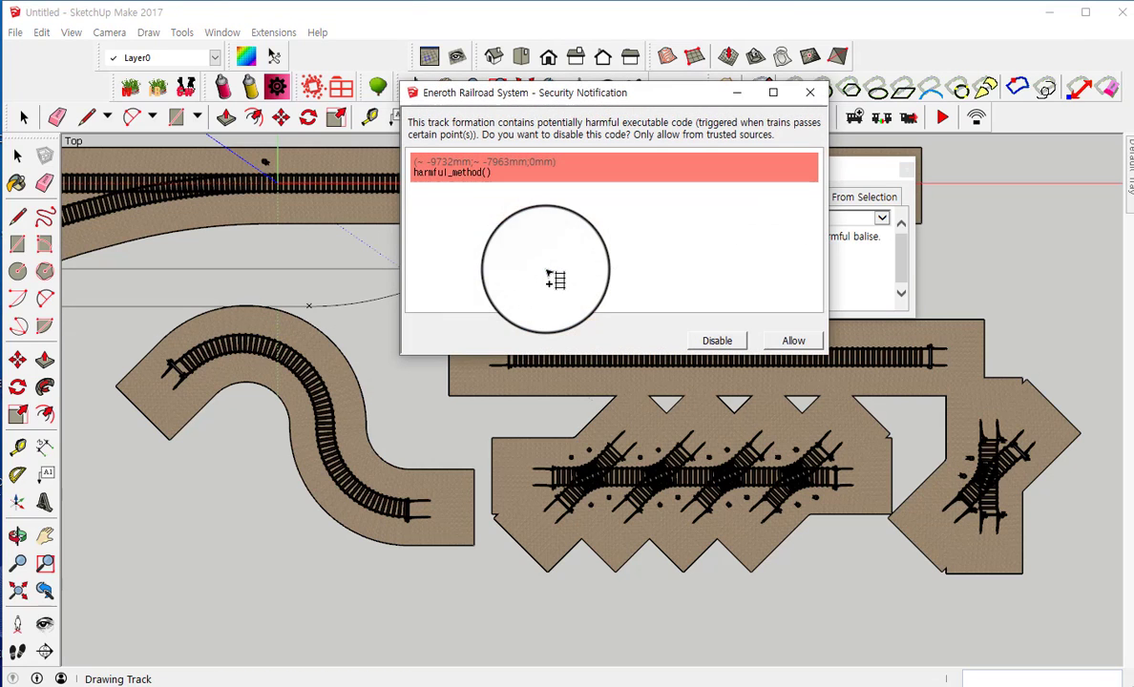
{"action": "left_click", "coordinate": [794, 341]}
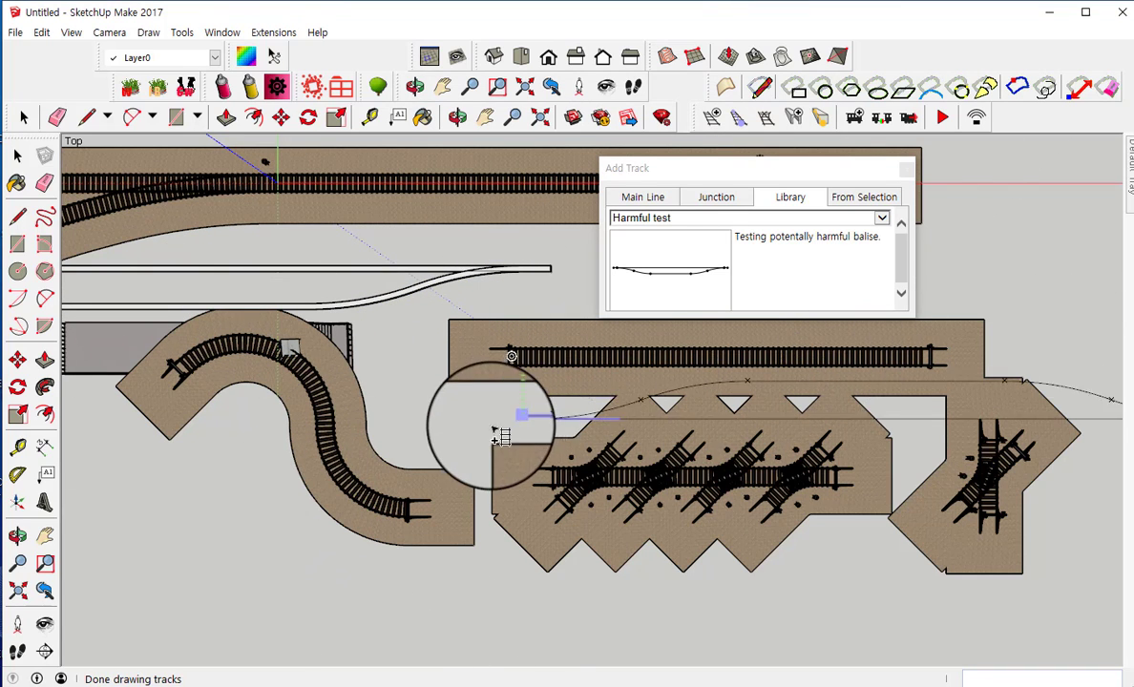
{"action": "left_click", "coordinate": [432, 425]}
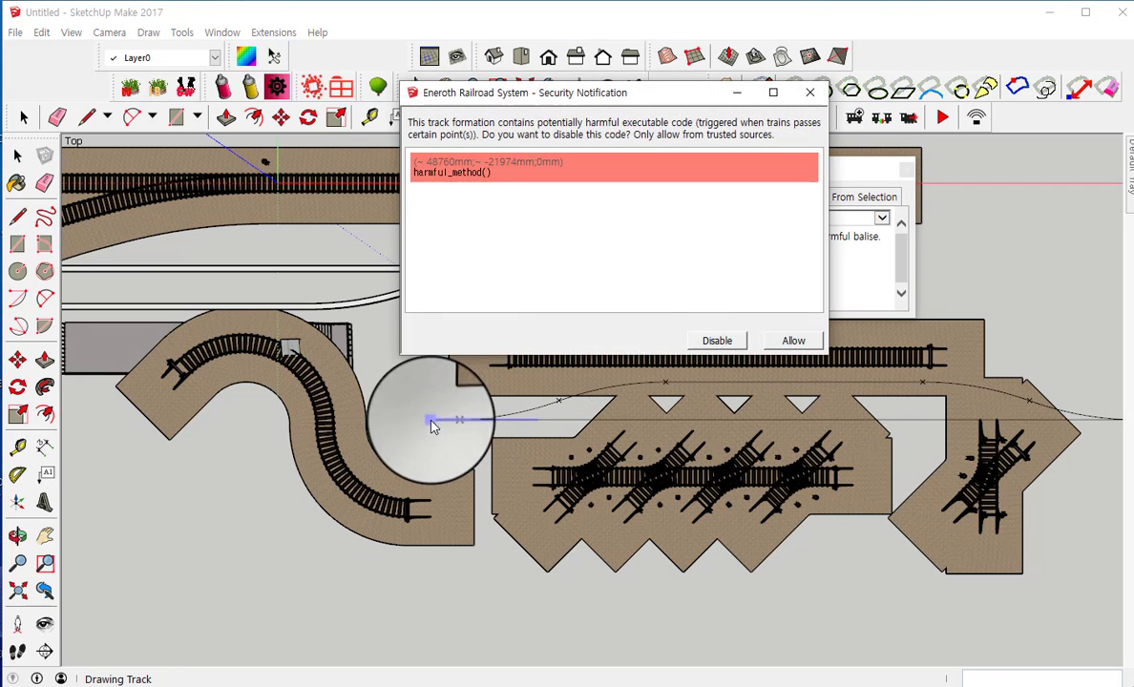
{"action": "left_click", "coordinate": [790, 338]}
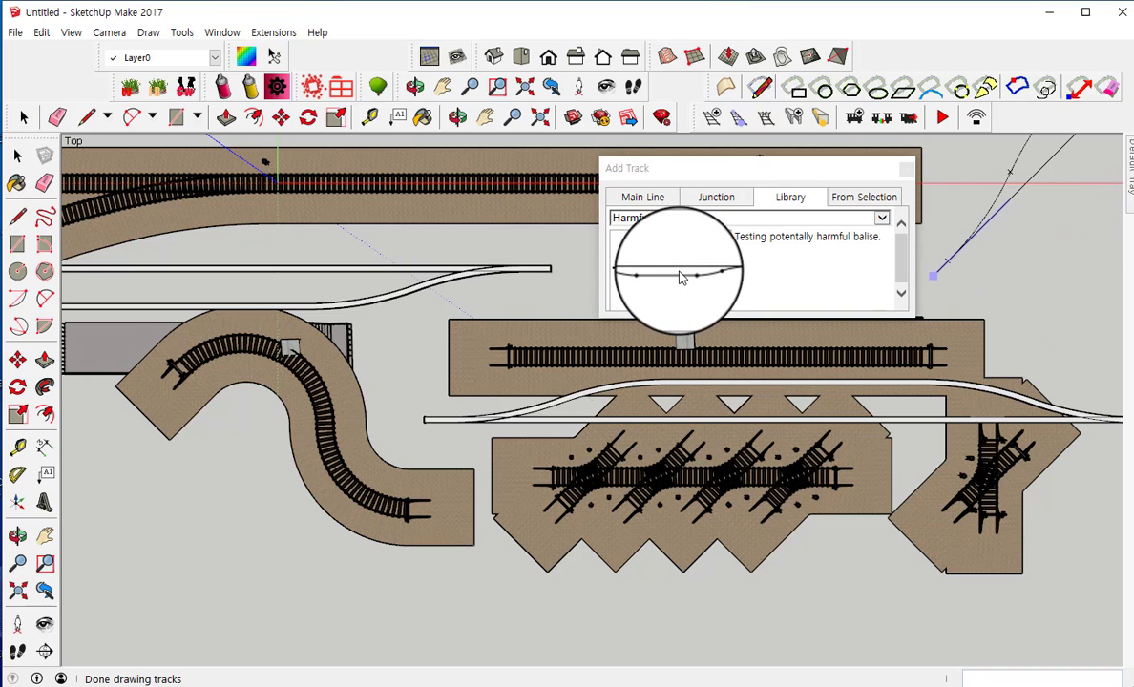
{"action": "left_click", "coordinate": [882, 218]}
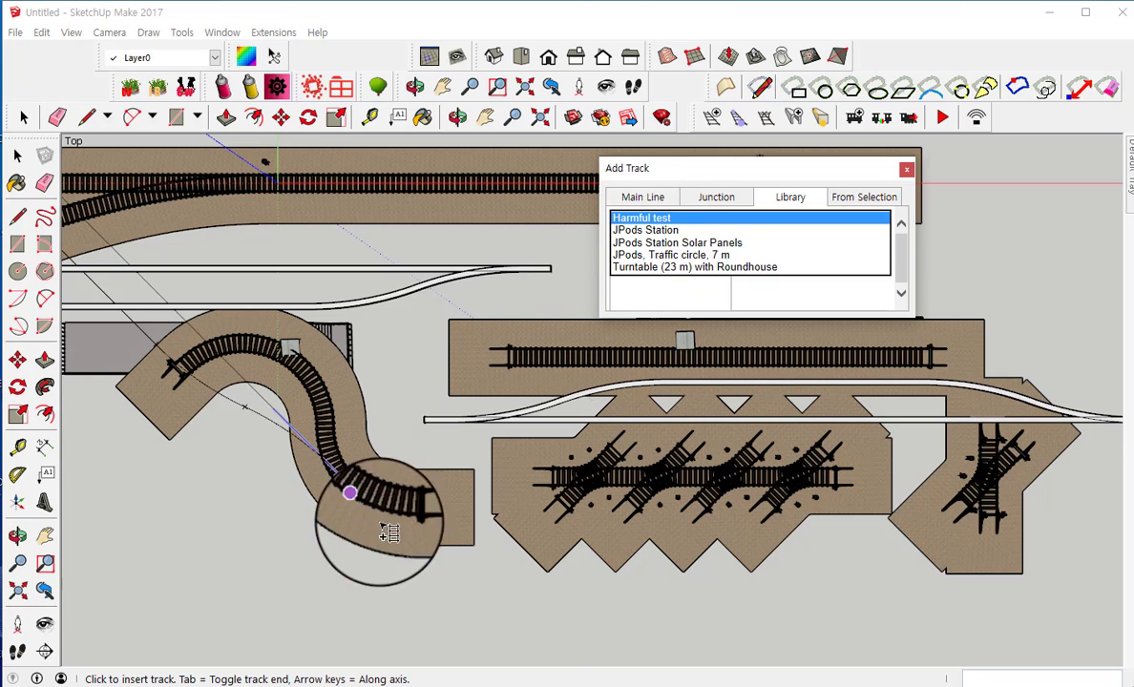
{"action": "left_click", "coordinate": [316, 522]}
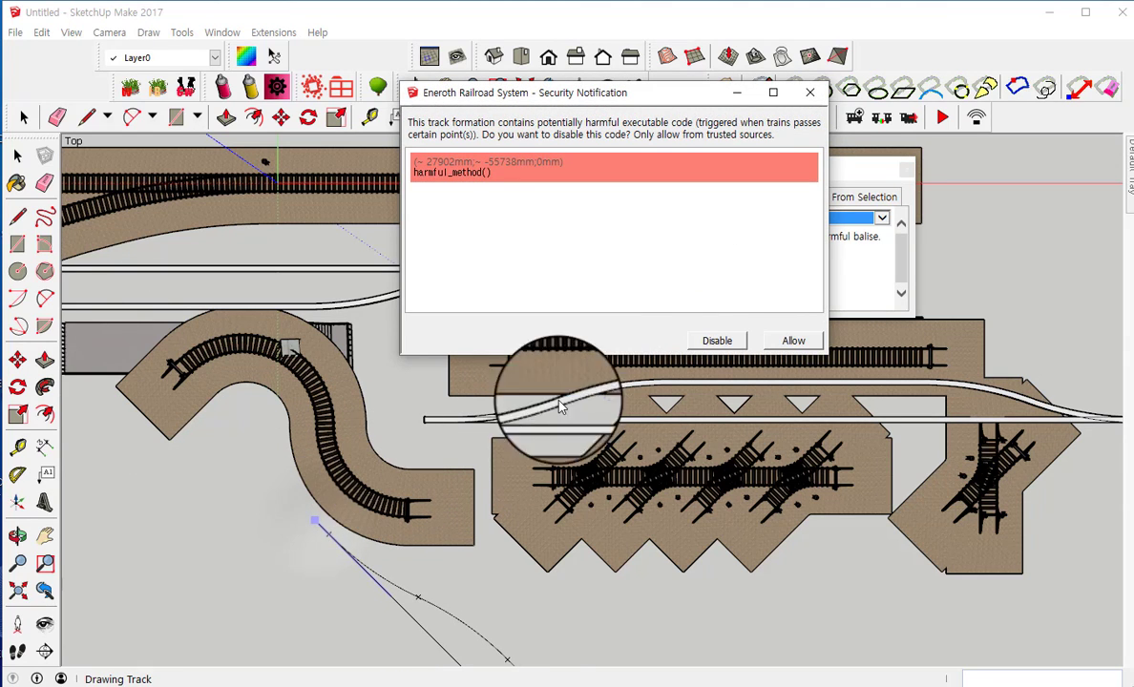
{"action": "left_click", "coordinate": [793, 341]}
- Delete the locomotive and all the track pieces that a selection window around the layout encloses
{"action": "scroll", "coordinate": [585, 491], "scroll_direction": "down", "scroll_amount": 4}
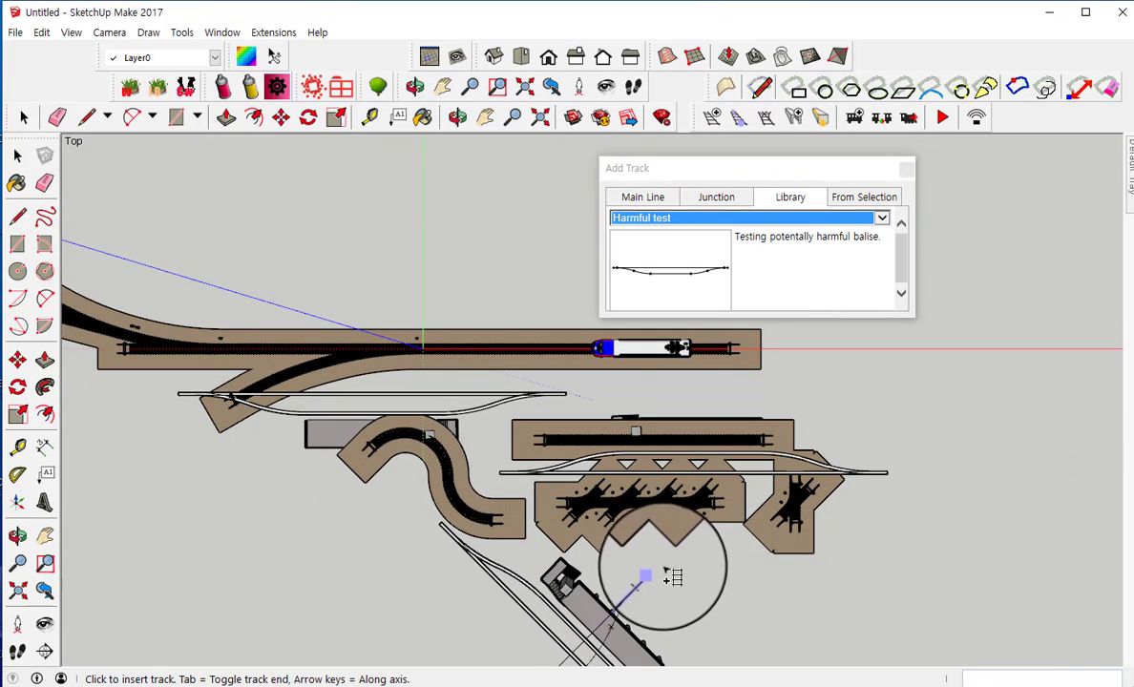
{"action": "scroll", "coordinate": [645, 576], "scroll_direction": "down", "scroll_amount": 2}
{"action": "scroll", "coordinate": [682, 590], "scroll_direction": "up", "scroll_amount": 4}
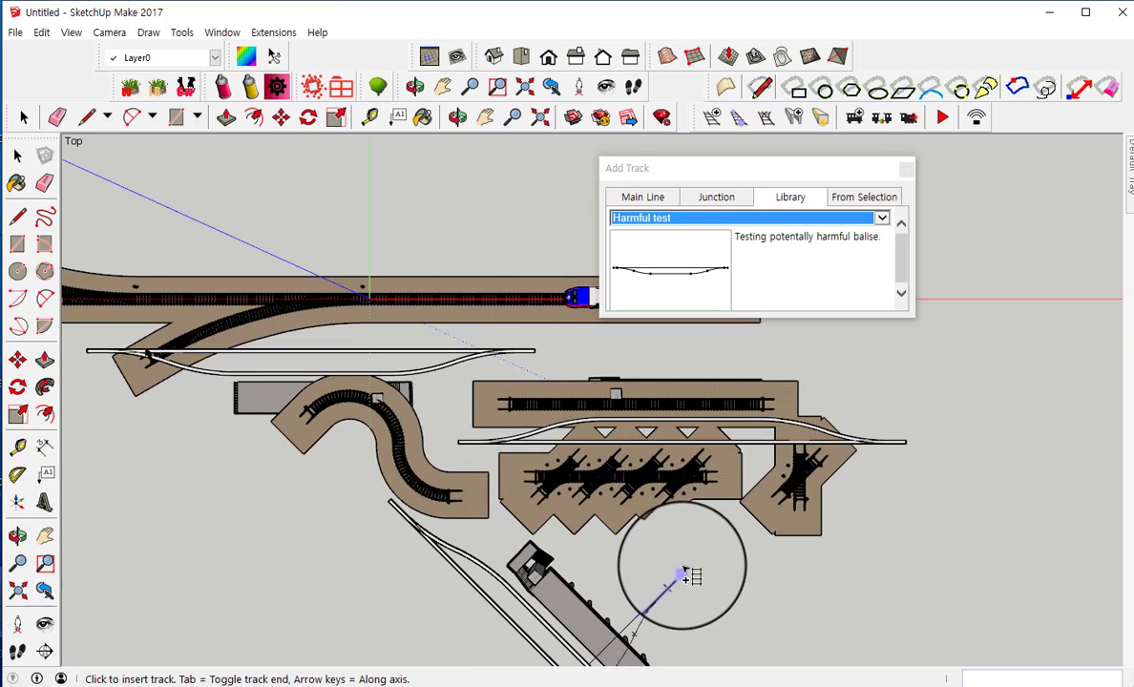
{"action": "scroll", "coordinate": [685, 568], "scroll_direction": "down", "scroll_amount": 3}
{"action": "scroll", "coordinate": [689, 544], "scroll_direction": "down", "scroll_amount": 1}
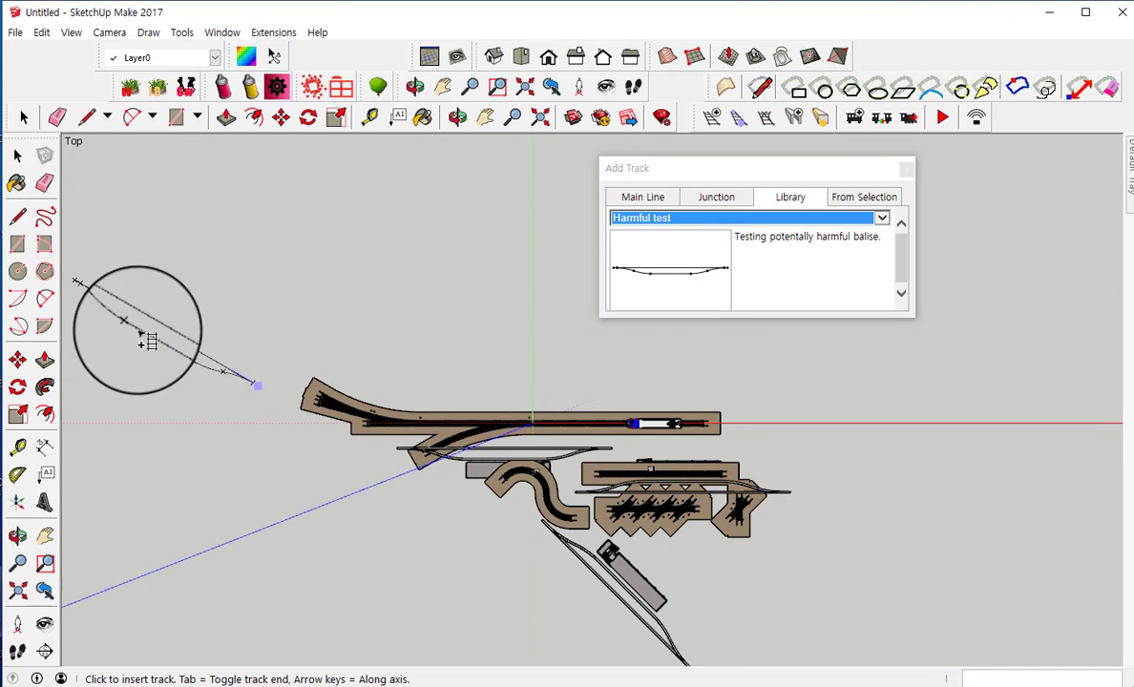
{"action": "left_click", "coordinate": [17, 158]}
{"action": "left_click_drag", "start_coordinate": [211, 278], "coordinate": [939, 671]}
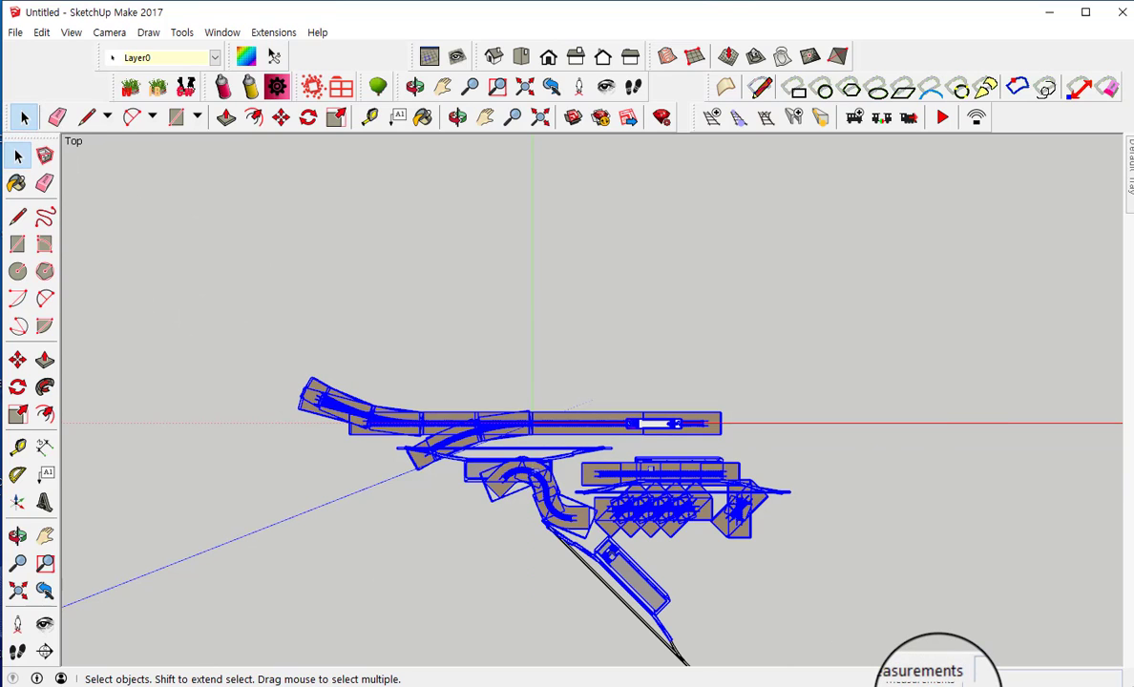
{"action": "key", "text": "Delete"}
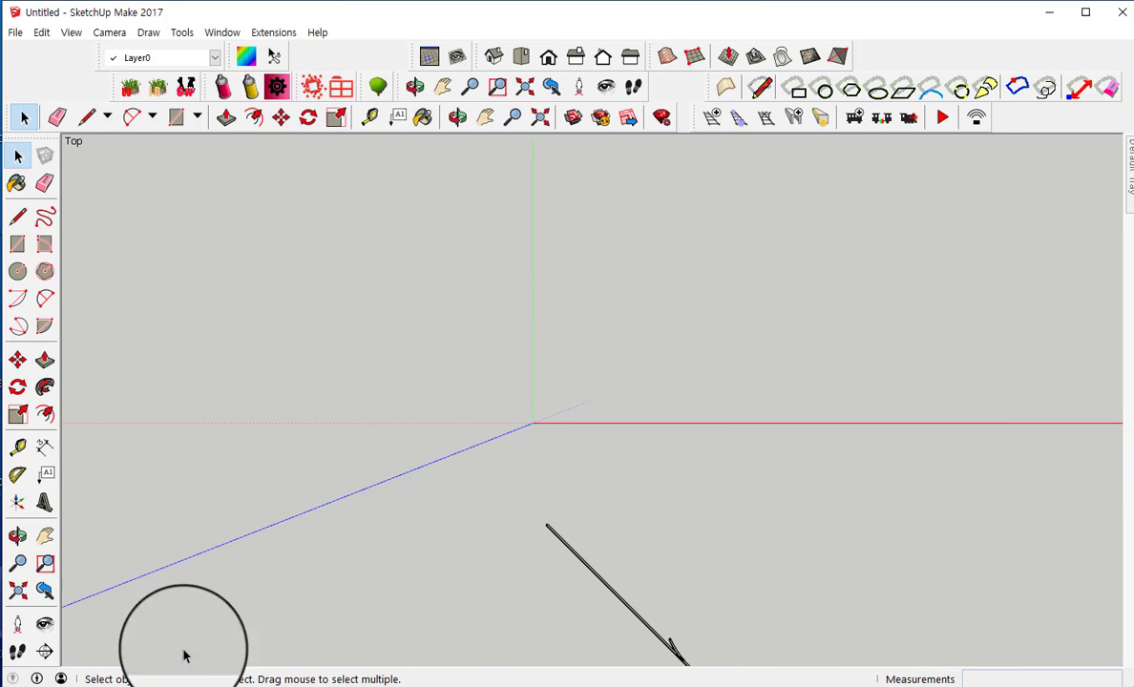
- Delete the leftover diagonal track piece to clear the model completely
{"action": "left_click", "coordinate": [45, 537]}
{"action": "left_click_drag", "start_coordinate": [438, 548], "coordinate": [194, 280]}
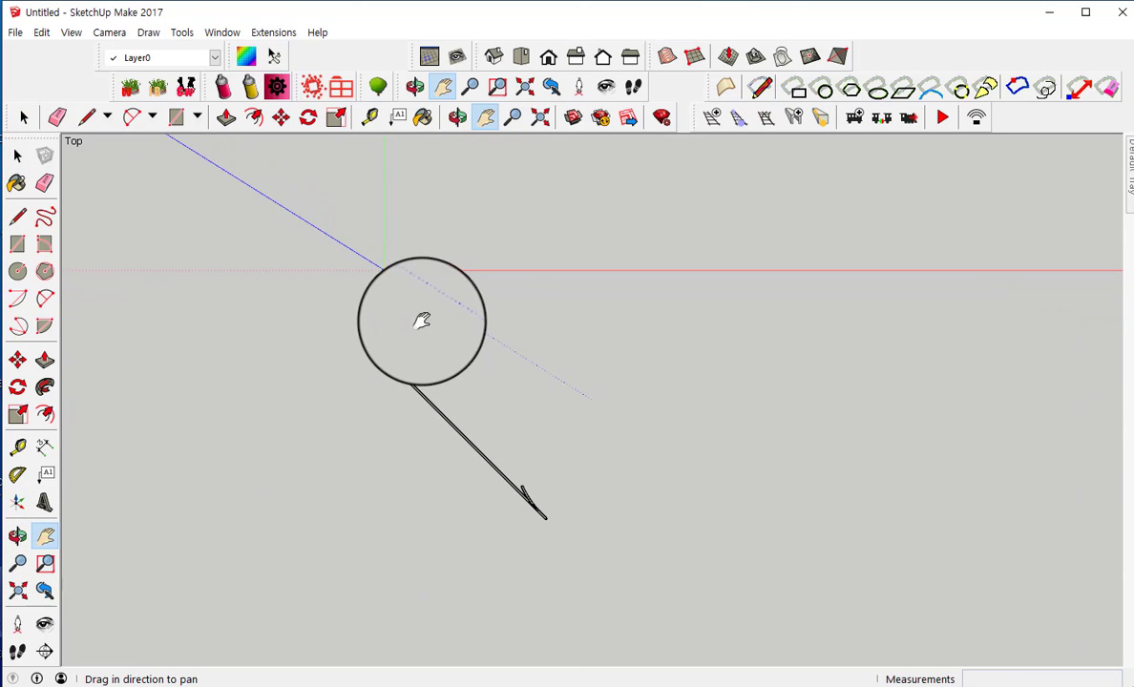
{"action": "left_click", "coordinate": [18, 155]}
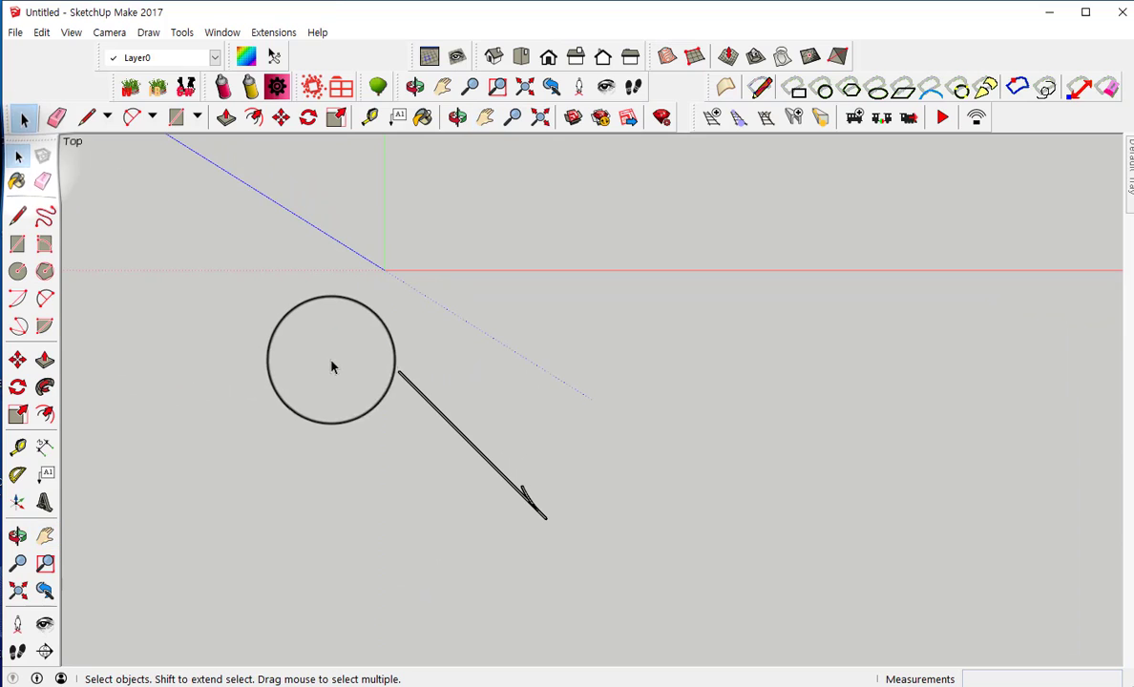
{"action": "left_click_drag", "start_coordinate": [374, 322], "coordinate": [696, 615]}
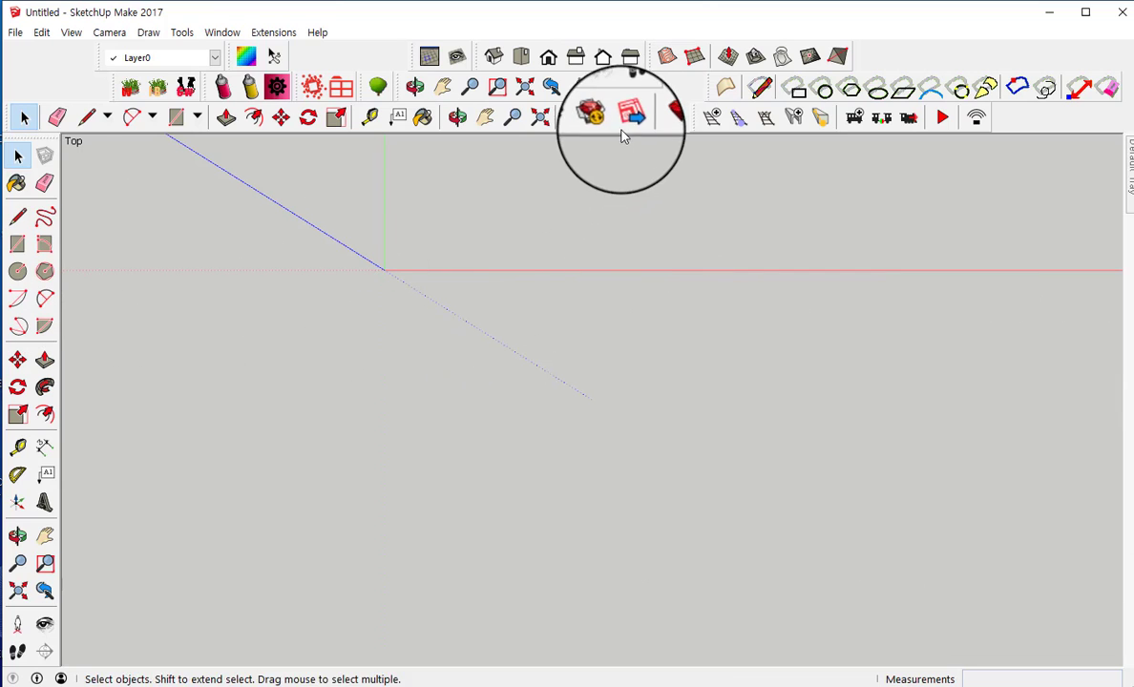
- Insert one "Harmful test" library formation parallel to the red axis near the origin, allowing its embedded code
{"action": "left_click", "coordinate": [717, 121]}
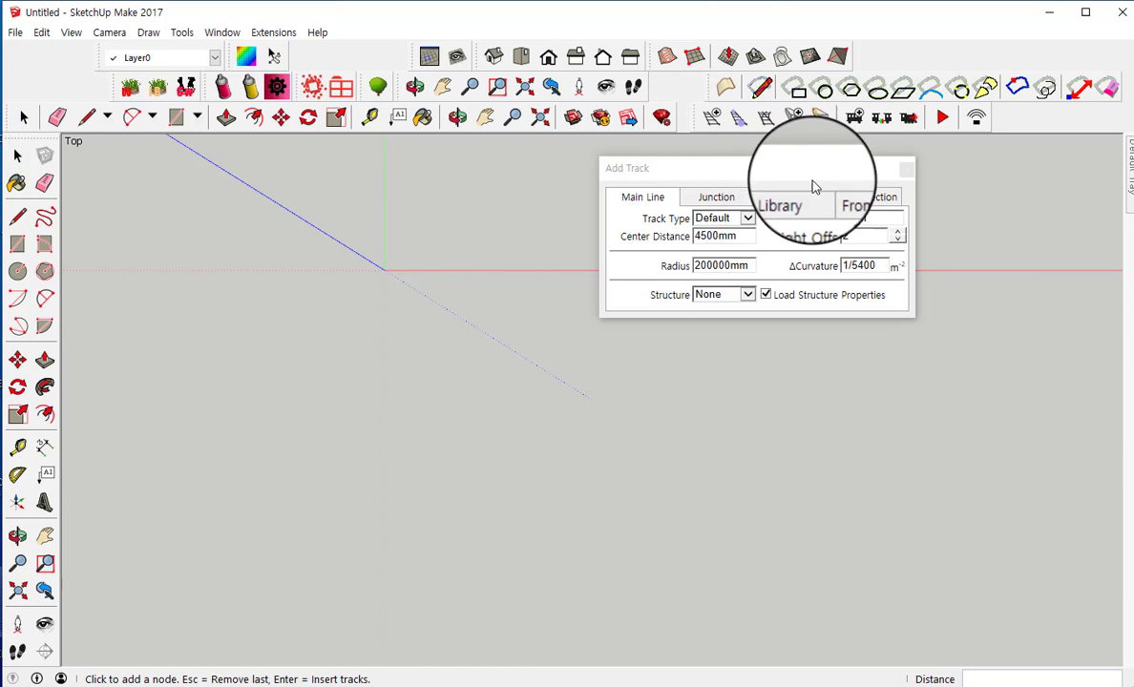
{"action": "left_click", "coordinate": [807, 212]}
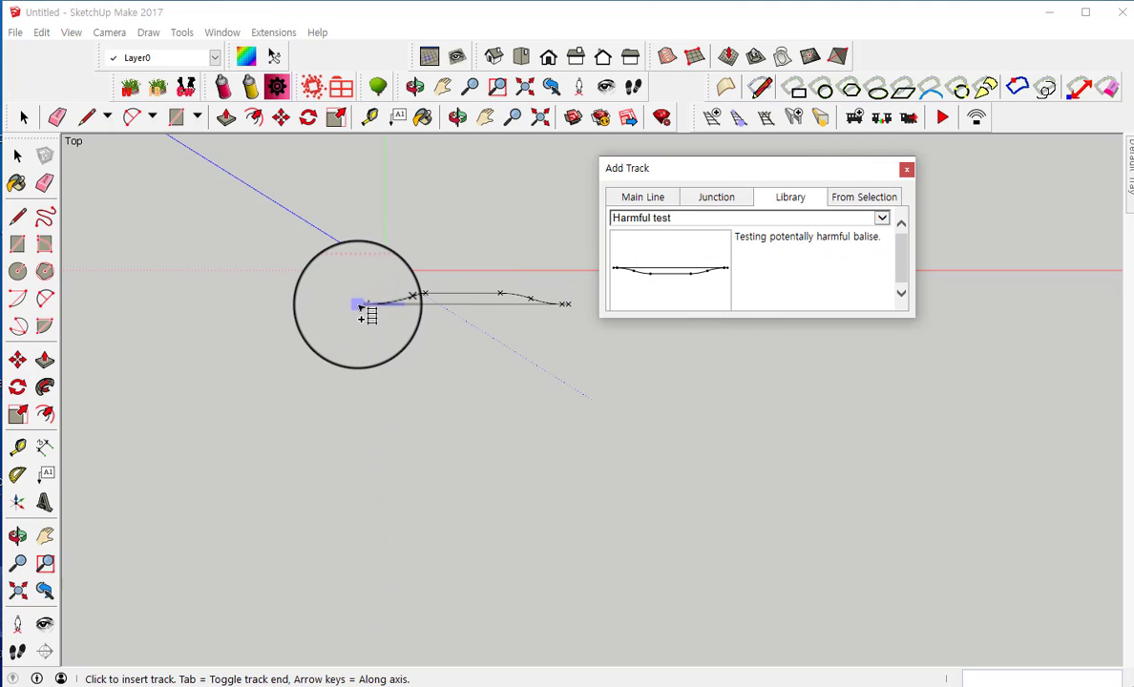
{"action": "left_click", "coordinate": [362, 308]}
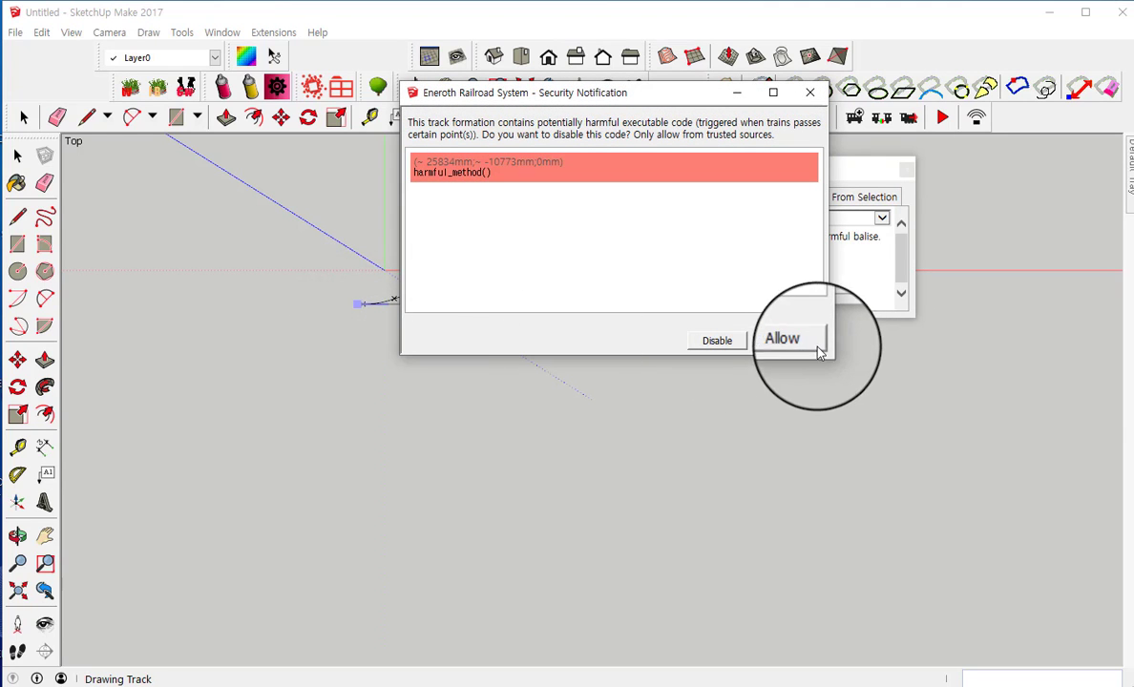
{"action": "left_click", "coordinate": [788, 341]}
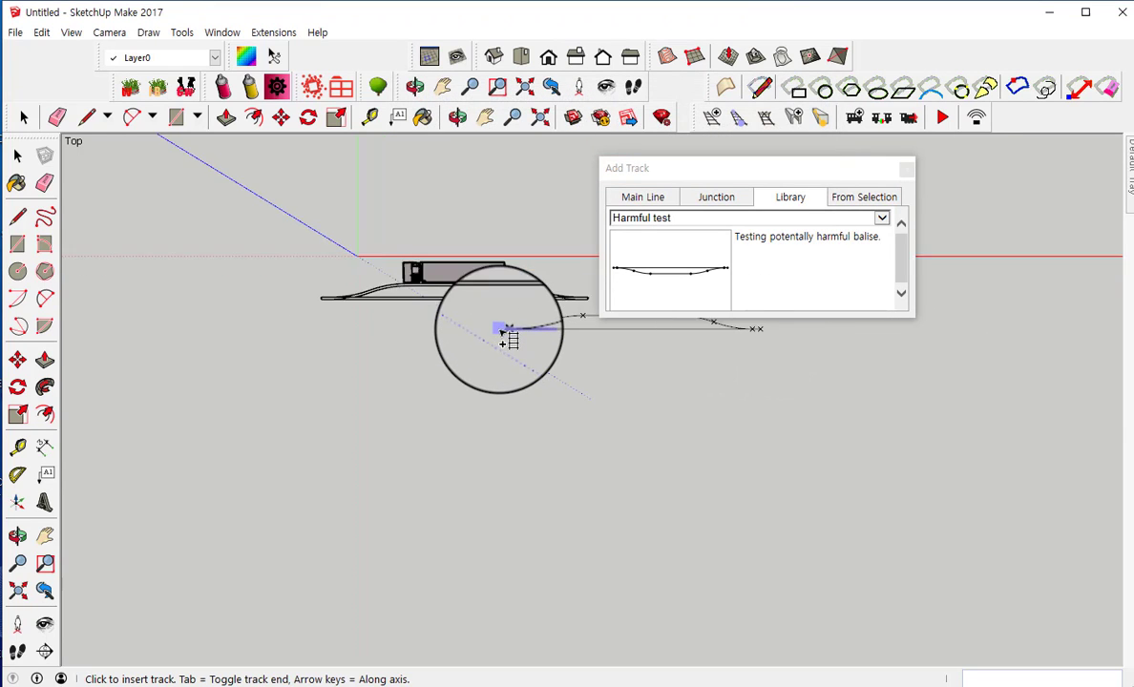
- Extend the far end of the station formation with matching straight track followed by a 45° right turnout
{"action": "scroll", "coordinate": [503, 336], "scroll_direction": "up", "scroll_amount": 3}
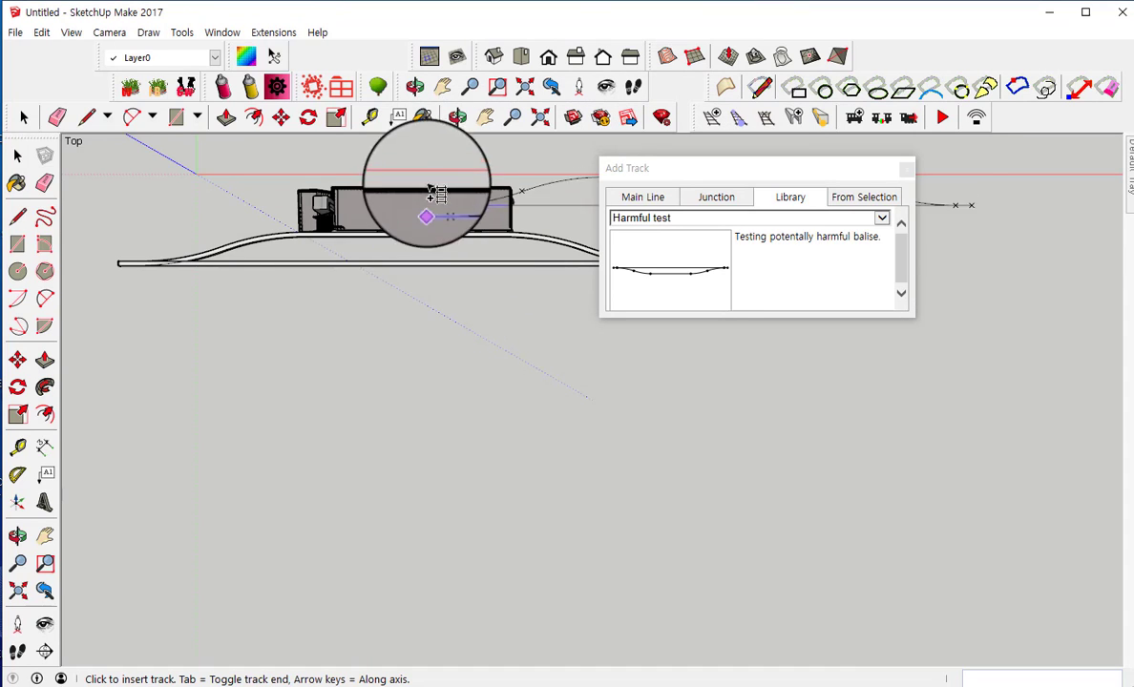
{"action": "left_click", "coordinate": [458, 117]}
{"action": "left_click_drag", "start_coordinate": [413, 195], "coordinate": [475, 125]}
{"action": "left_click_drag", "start_coordinate": [411, 313], "coordinate": [431, 152]}
{"action": "left_click_drag", "start_coordinate": [501, 293], "coordinate": [532, 316]}
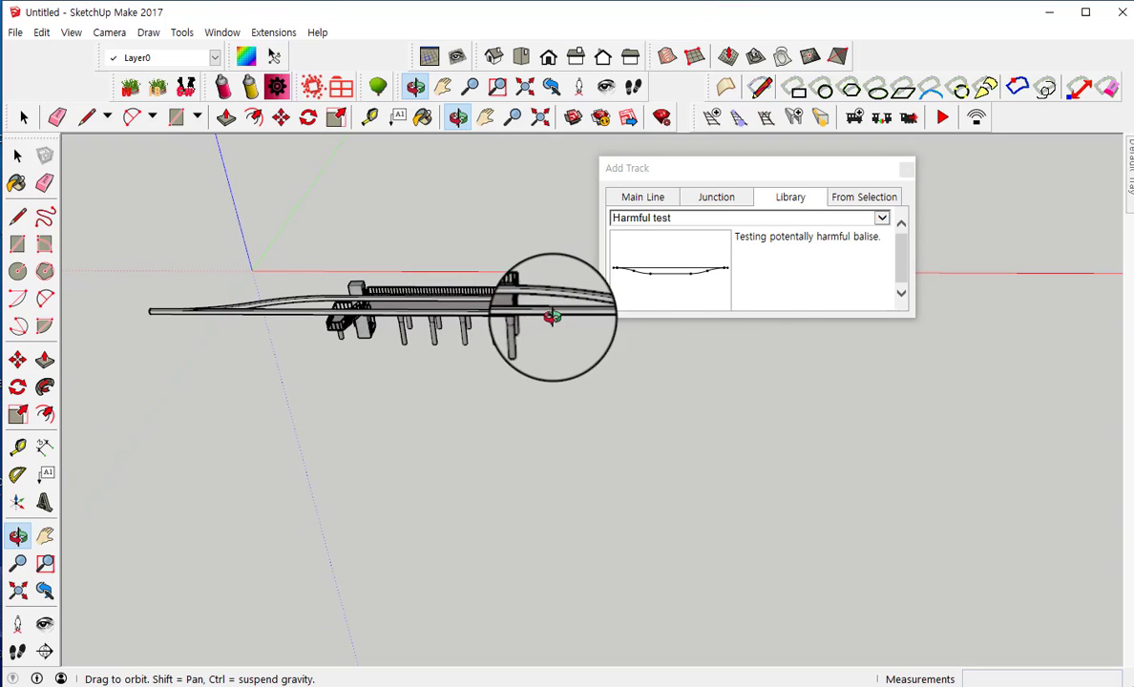
{"action": "left_click_drag", "start_coordinate": [768, 173], "coordinate": [767, 112]}
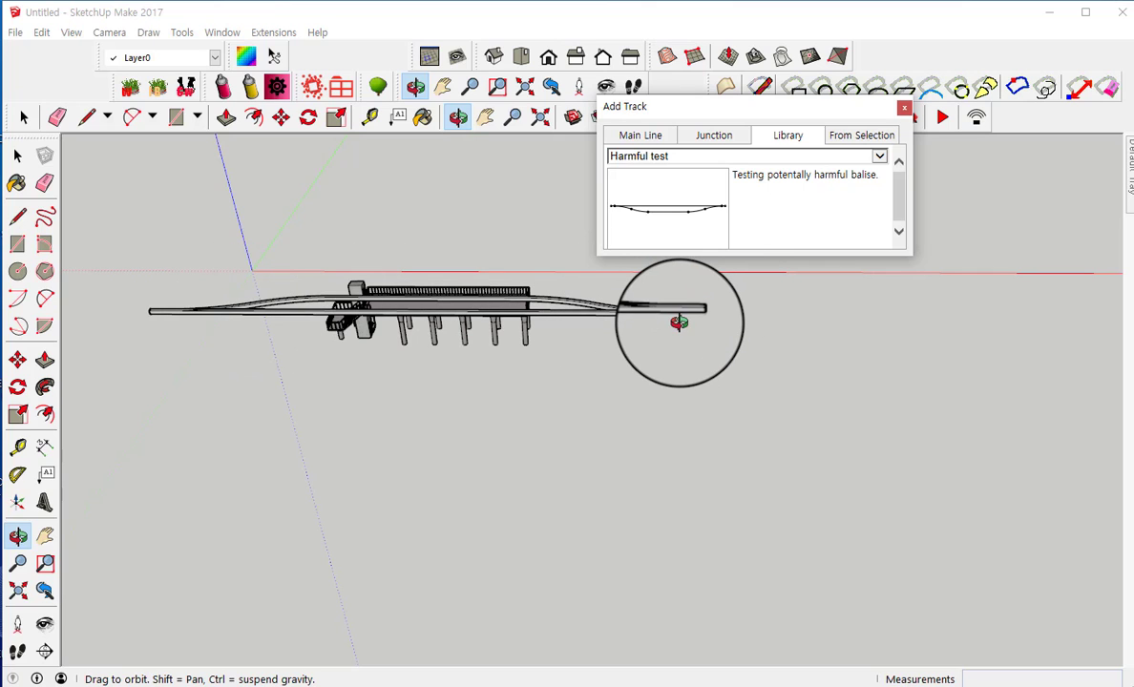
{"action": "left_click", "coordinate": [723, 142]}
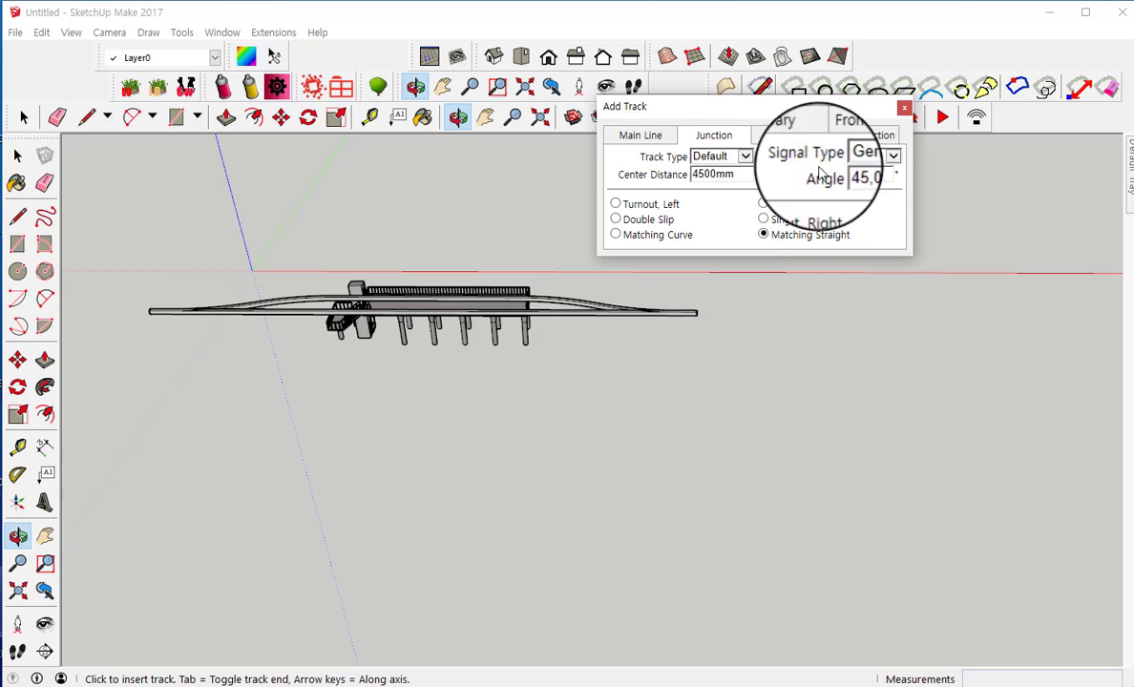
{"action": "left_click", "coordinate": [903, 112]}
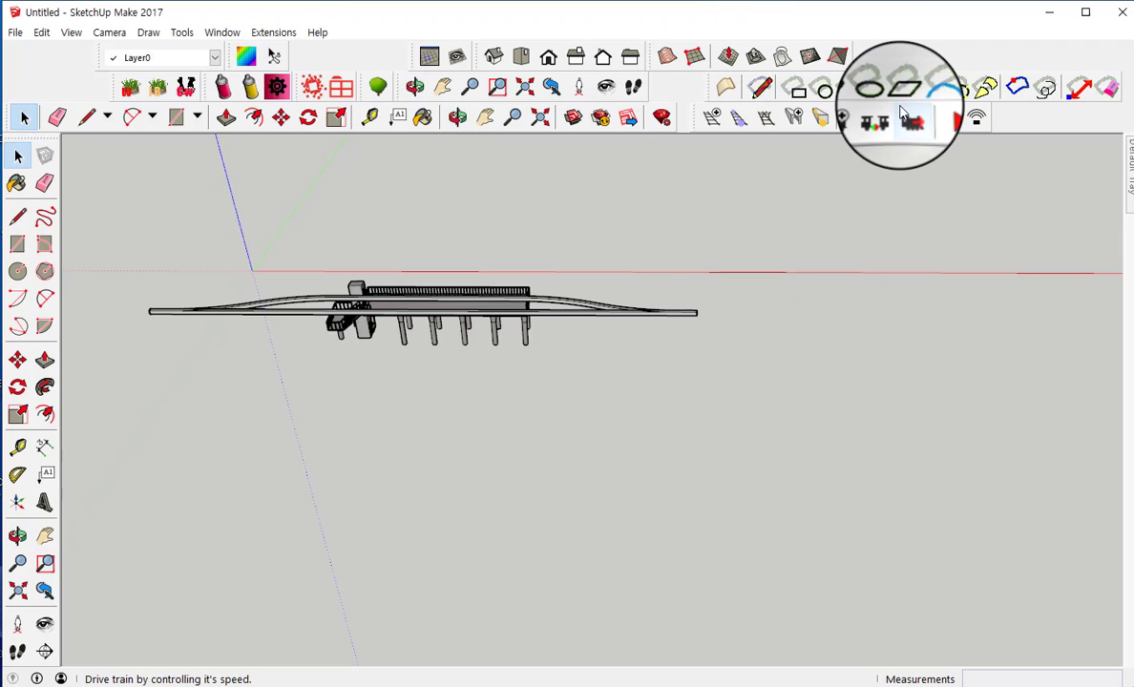
{"action": "left_click", "coordinate": [714, 118]}
{"action": "left_click", "coordinate": [714, 138]}
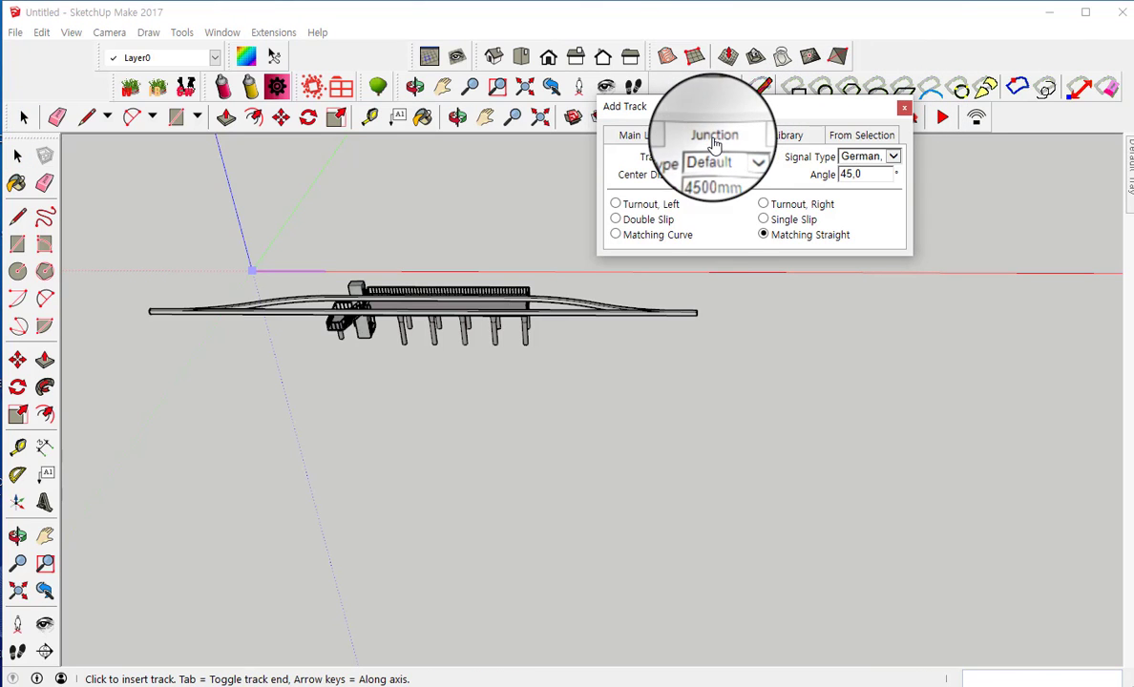
{"action": "left_click", "coordinate": [696, 313]}
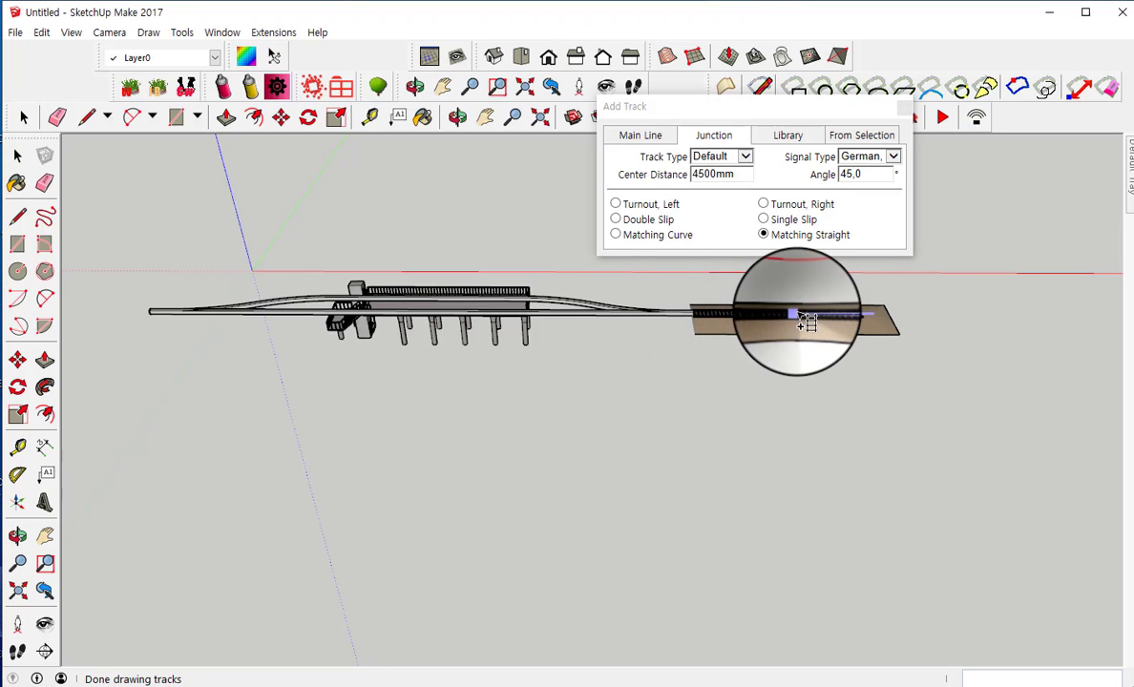
{"action": "left_click", "coordinate": [764, 204]}
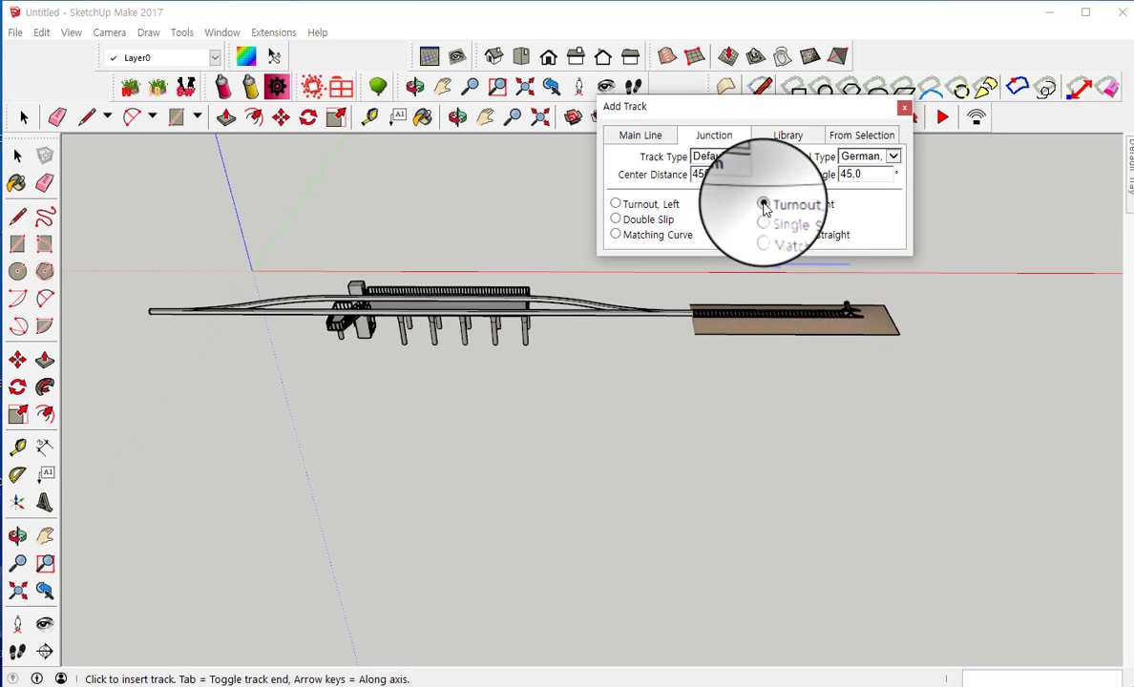
{"action": "left_click", "coordinate": [848, 321]}
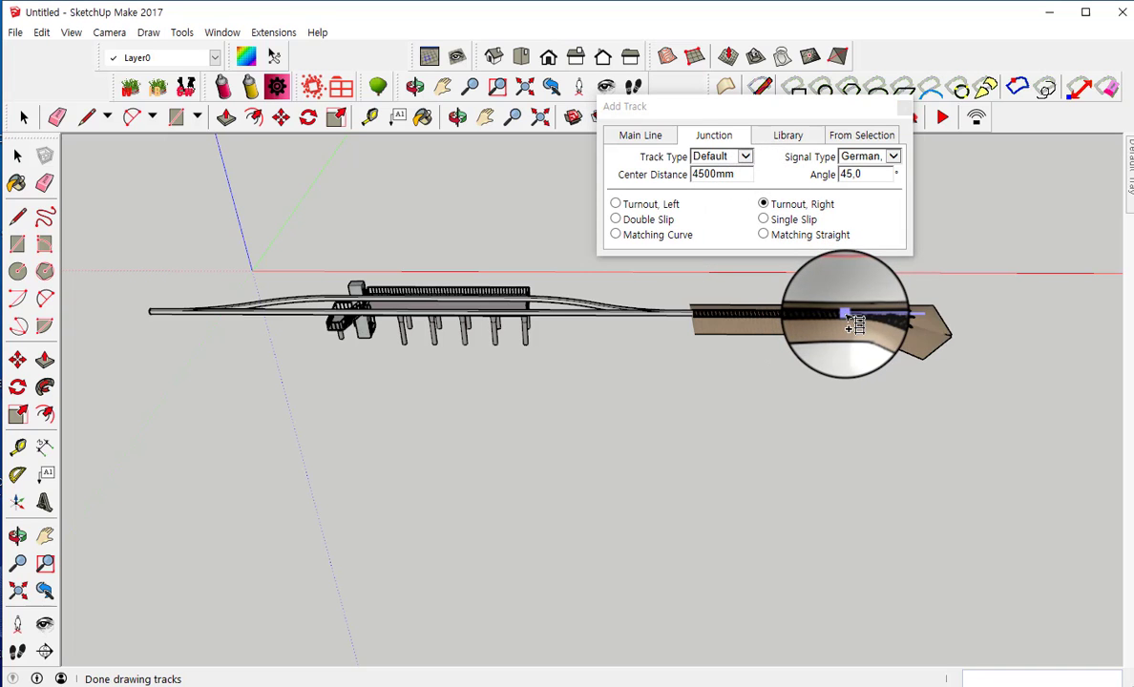
- Insert the "JPods Station Solar Panels" library formation in front of the first station, parallel to it
{"action": "left_click", "coordinate": [789, 138]}
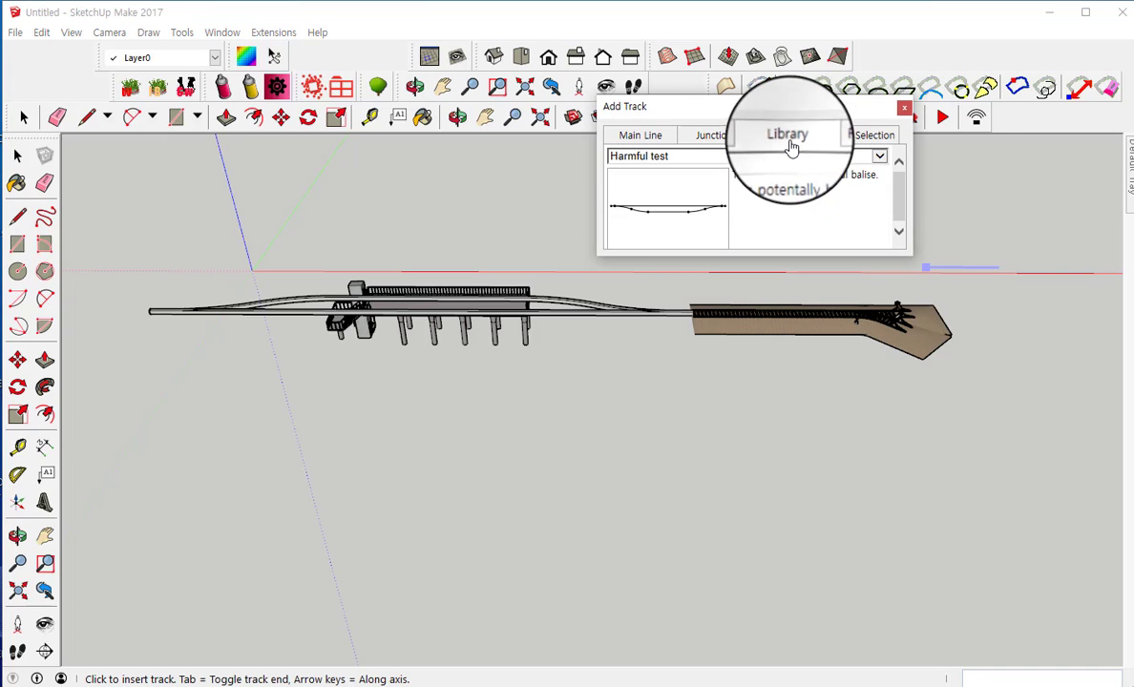
{"action": "left_click", "coordinate": [878, 155]}
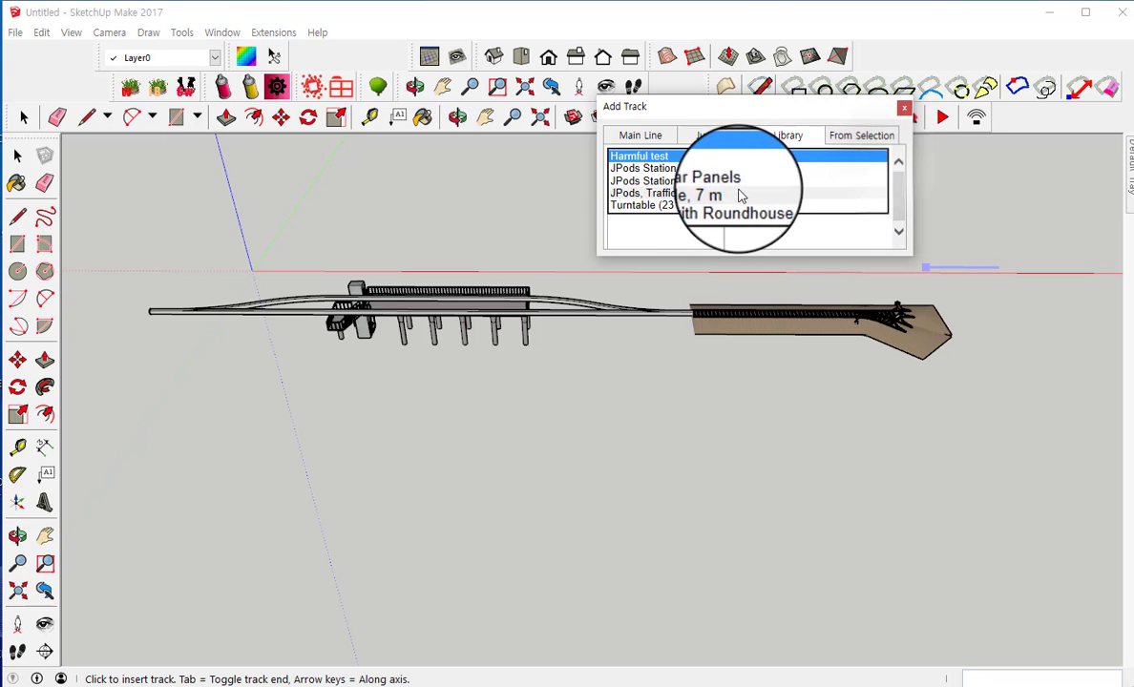
{"action": "left_click", "coordinate": [682, 184]}
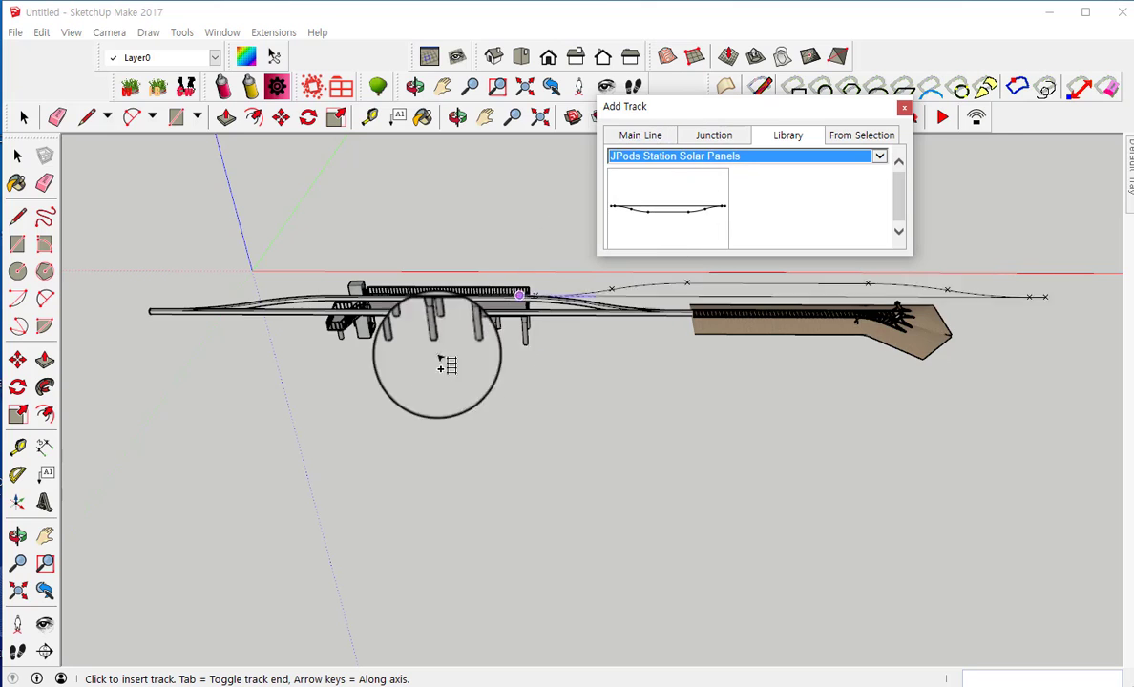
{"action": "left_click", "coordinate": [322, 407]}
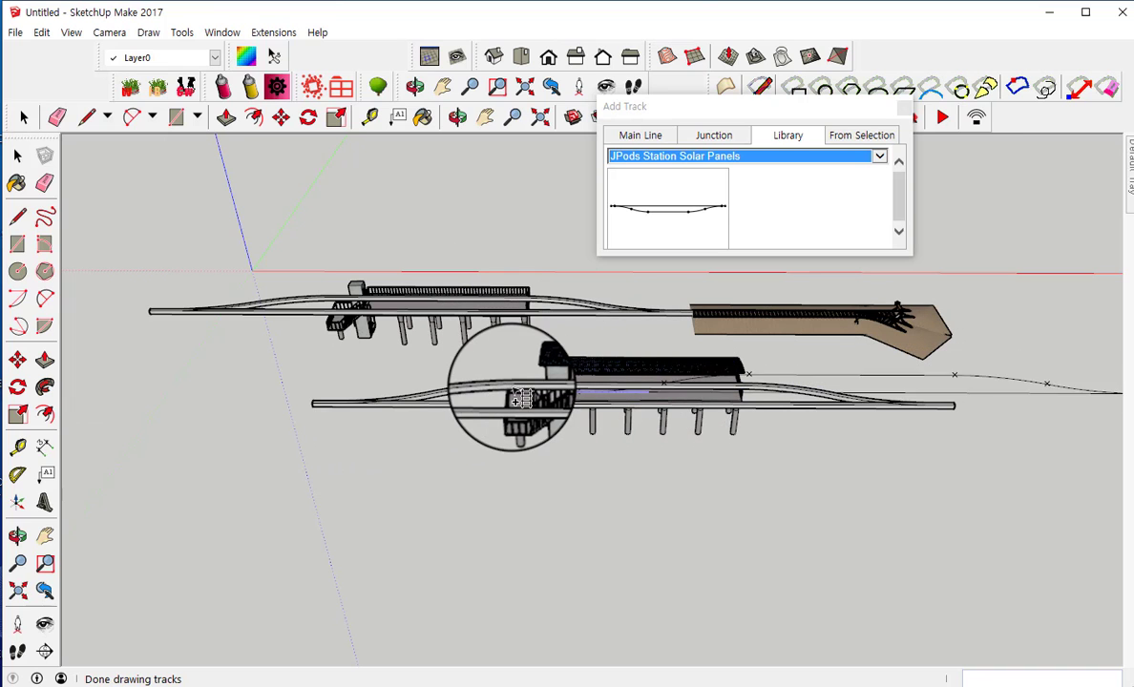
{"action": "scroll", "coordinate": [635, 405], "scroll_direction": "up", "scroll_amount": 2}
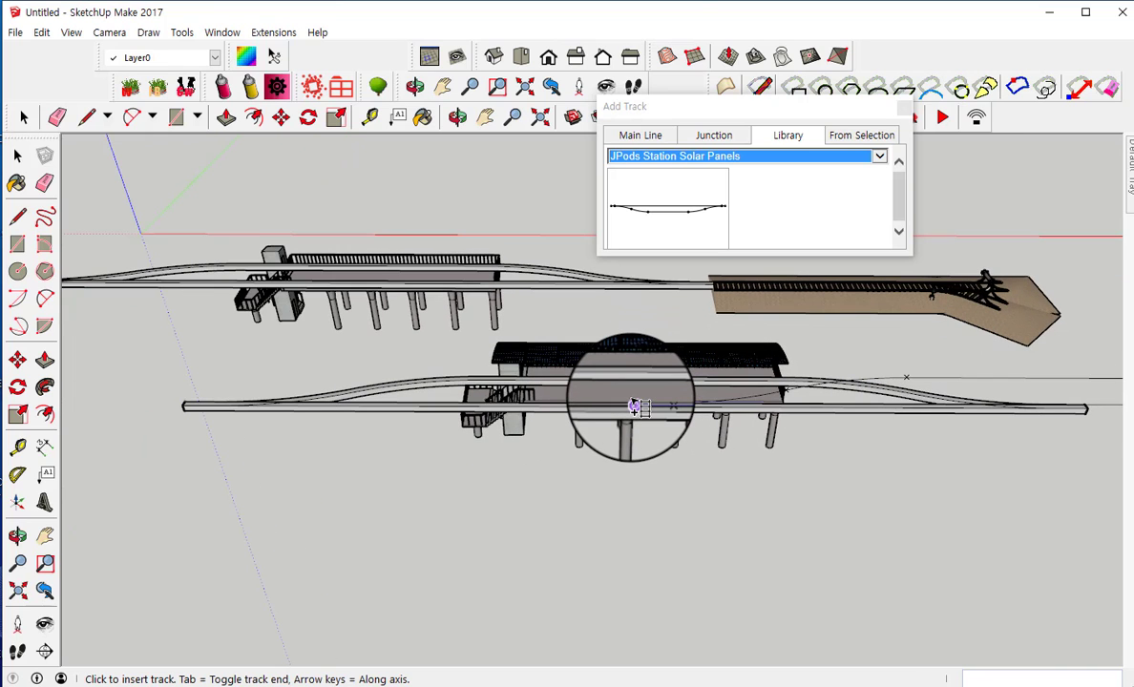
{"action": "scroll", "coordinate": [635, 406], "scroll_direction": "down", "scroll_amount": 3}
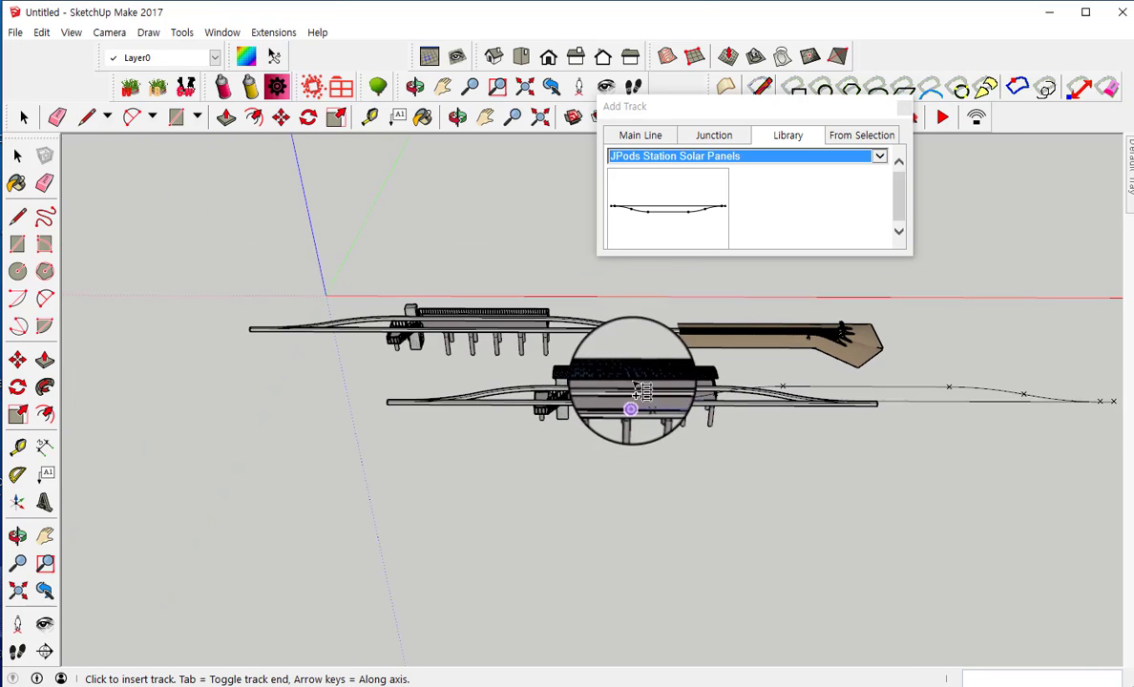
- Attach a 45° right turnout to each open end of the solar-panel station's straight track
{"action": "left_click", "coordinate": [713, 135]}
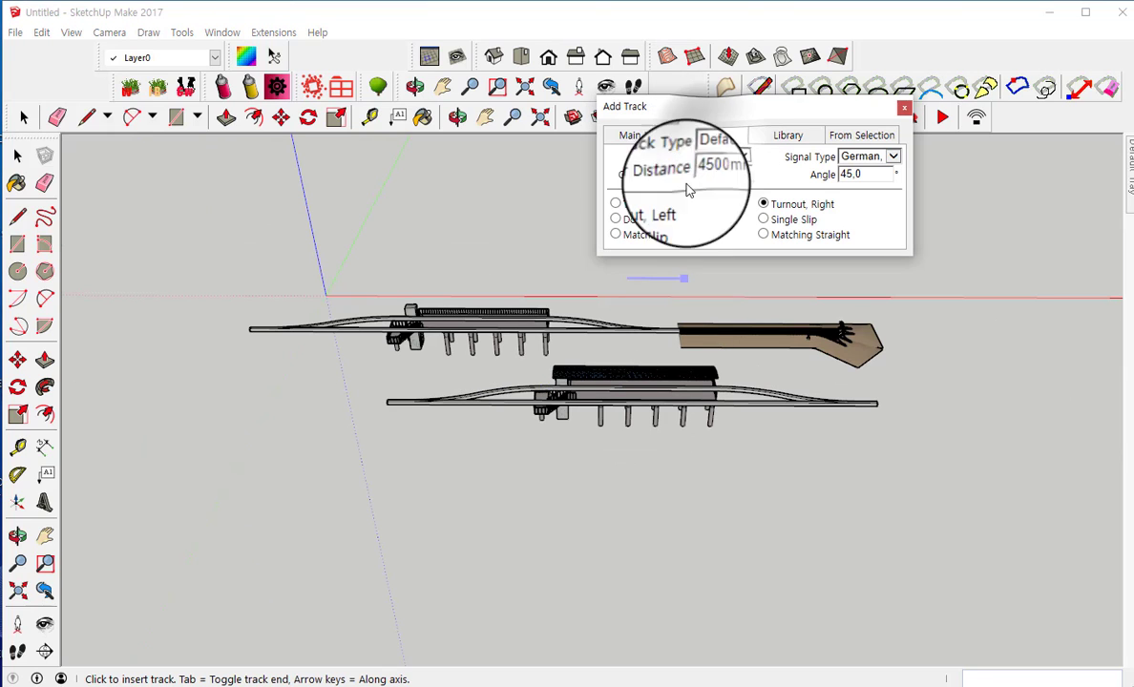
{"action": "left_click", "coordinate": [391, 402]}
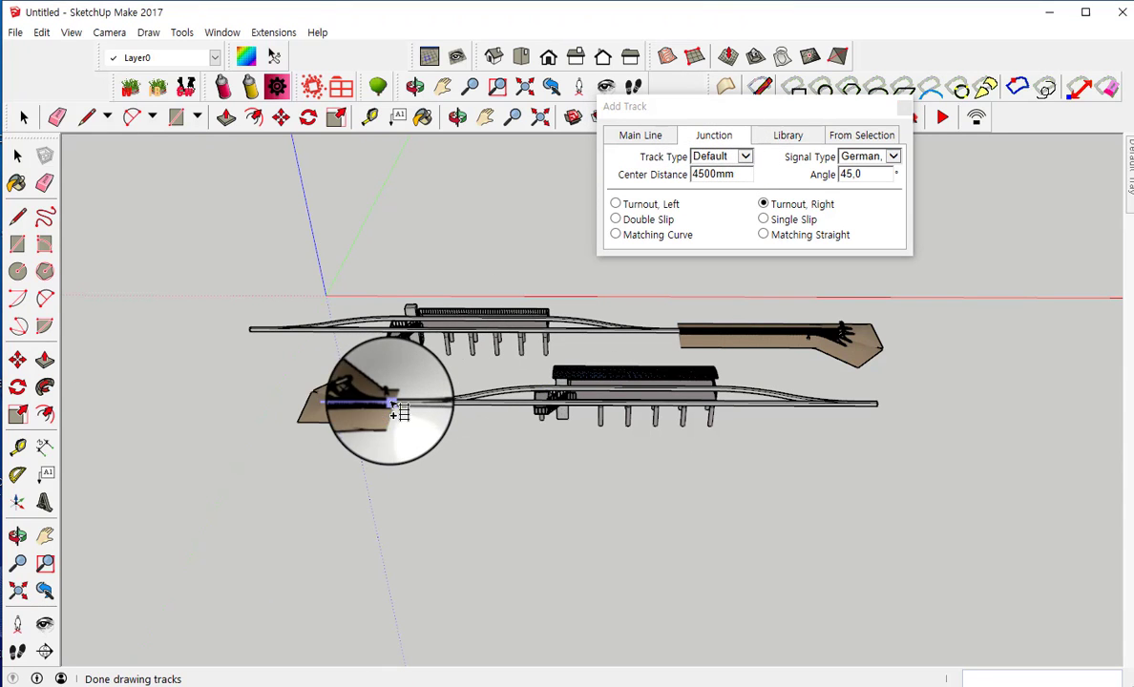
{"action": "left_click", "coordinate": [875, 404]}
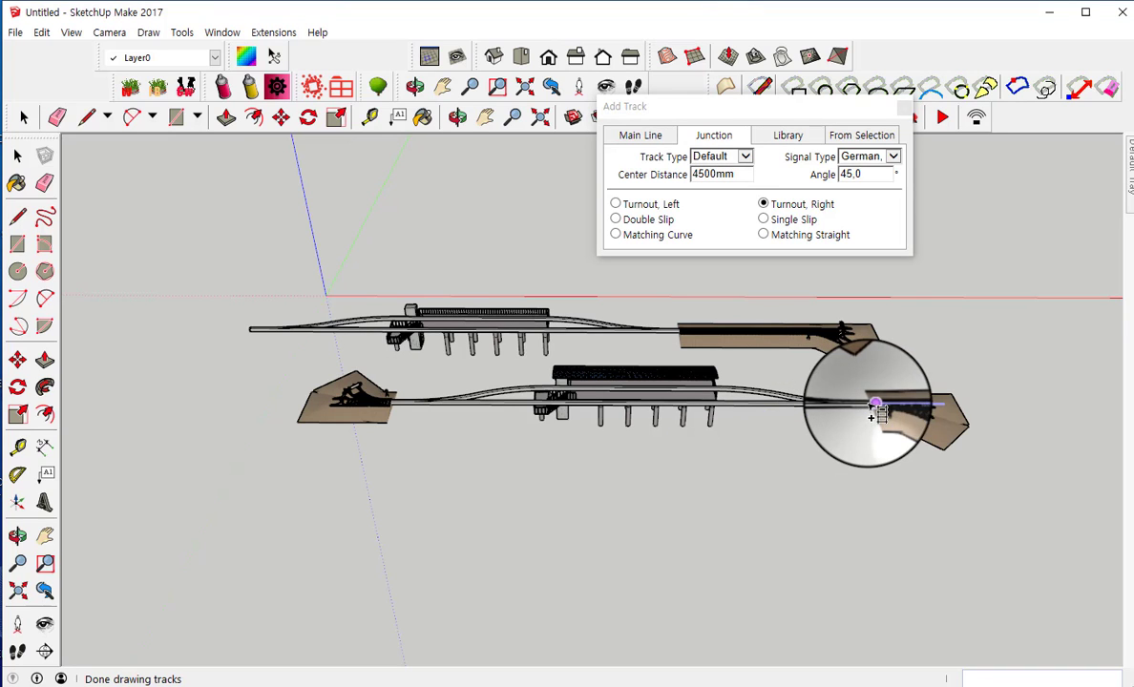
- Insert the "JPods, Traffic circle, 7 m" library formation in the open ground in front of the solar-panel station
{"action": "left_click", "coordinate": [791, 138]}
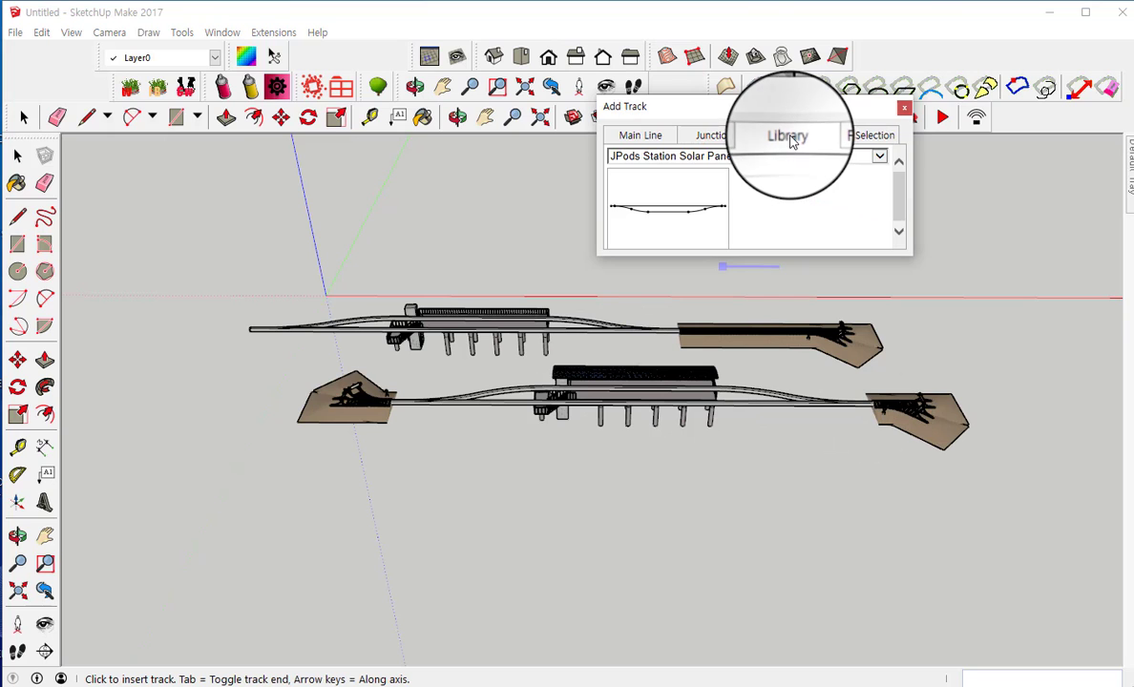
{"action": "left_click", "coordinate": [880, 159]}
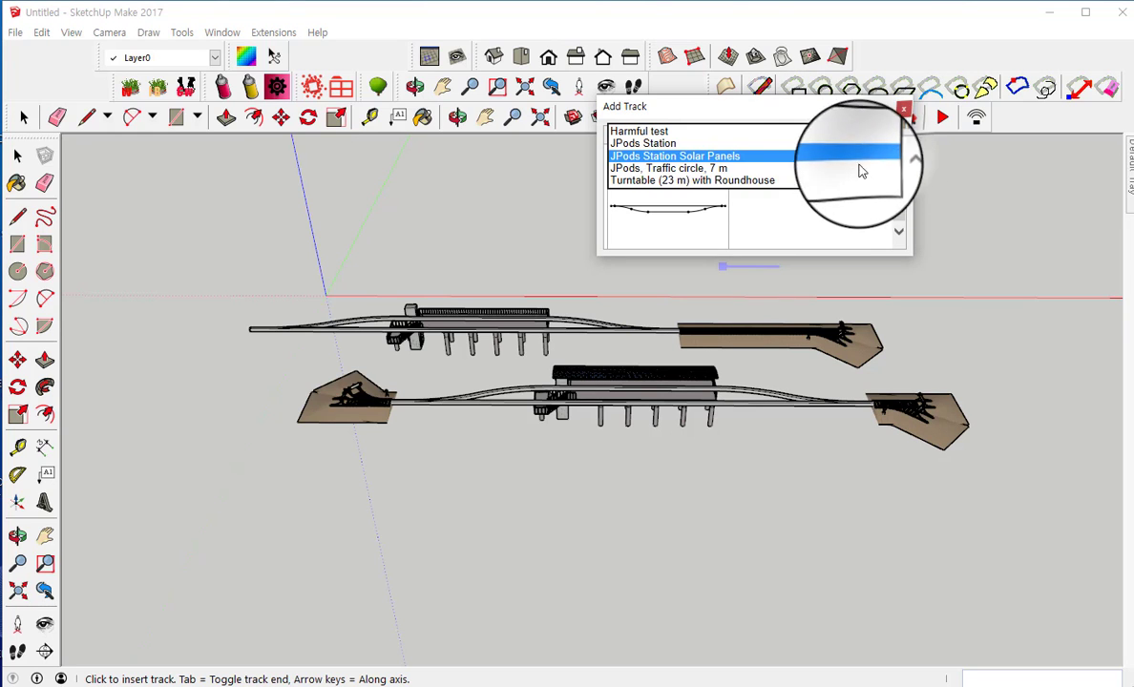
{"action": "left_click", "coordinate": [697, 172]}
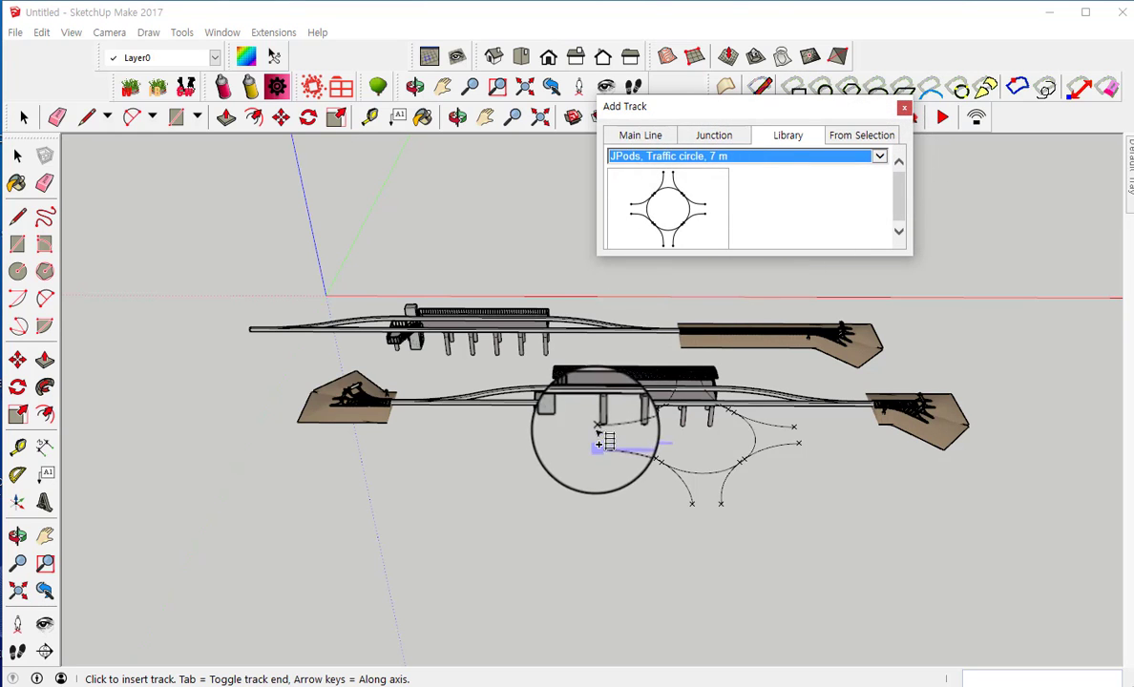
{"action": "left_click", "coordinate": [344, 511]}
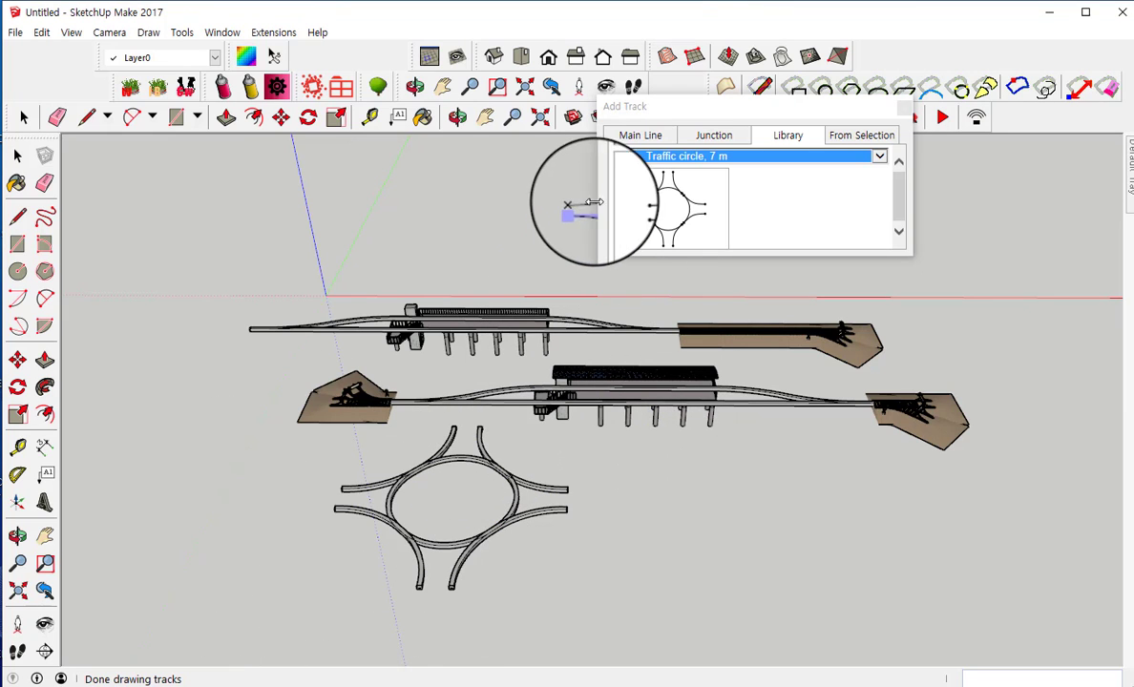
- Add a matching straight track to the traffic circle's front arm that points along the red axis towards the open ground
{"action": "left_click", "coordinate": [711, 135]}
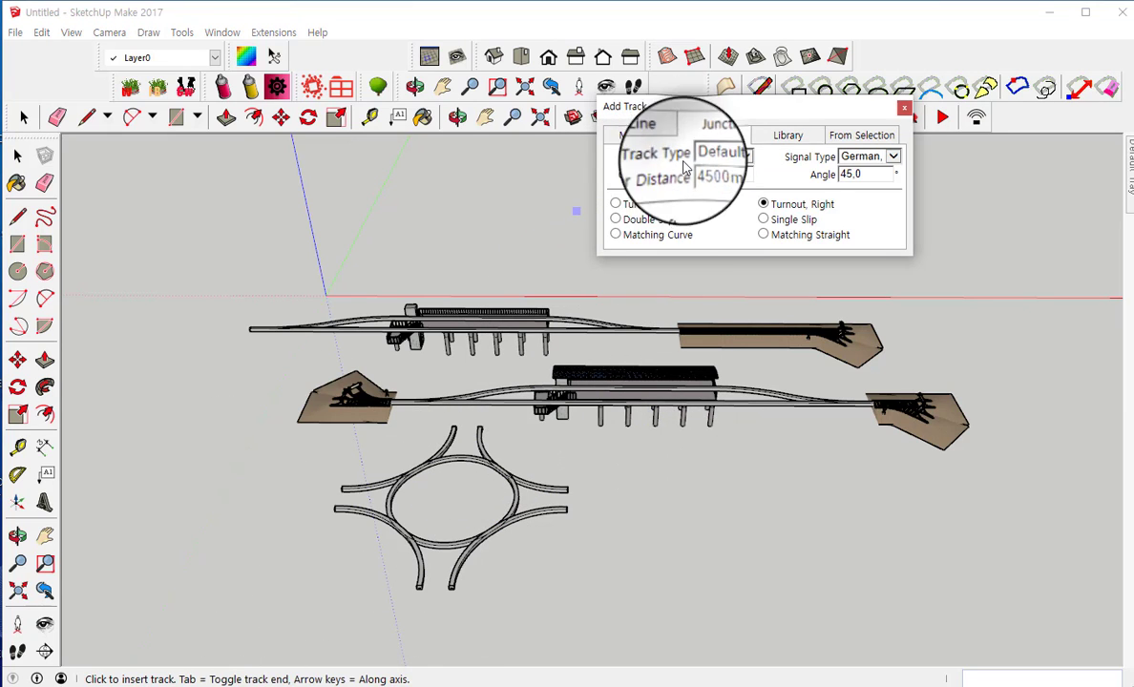
{"action": "left_click", "coordinate": [763, 235]}
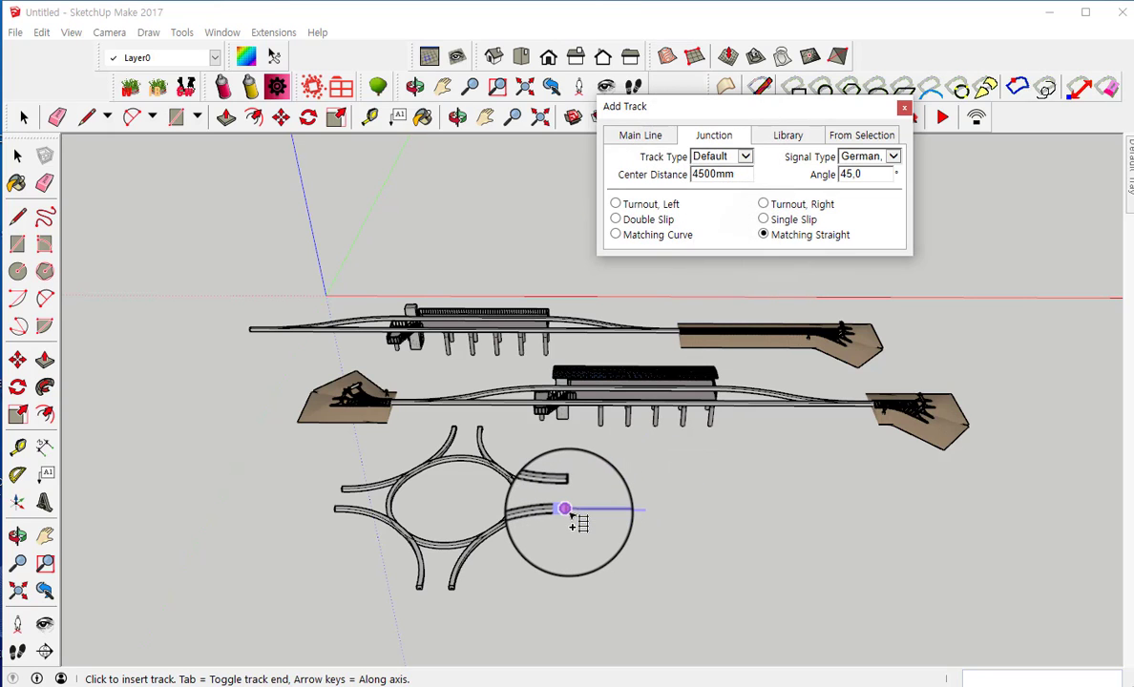
{"action": "left_click", "coordinate": [569, 514]}
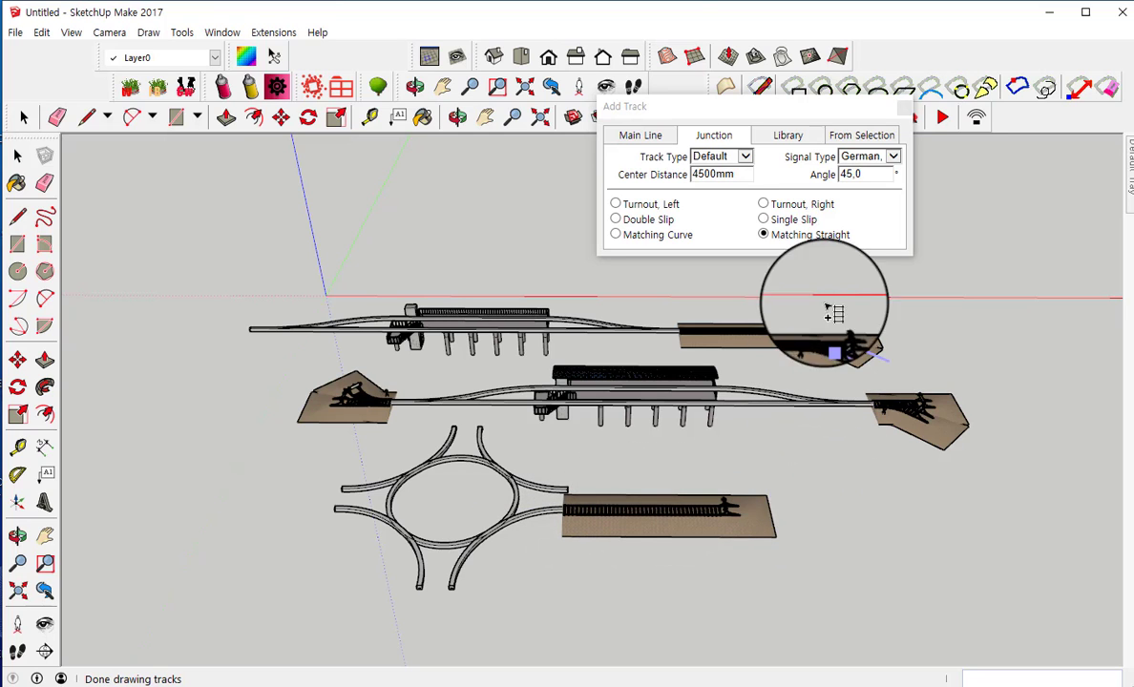
- Insert the "Turntable (23 m) with Roundhouse" library formation at the free end of the new straight track
{"action": "left_click", "coordinate": [795, 139]}
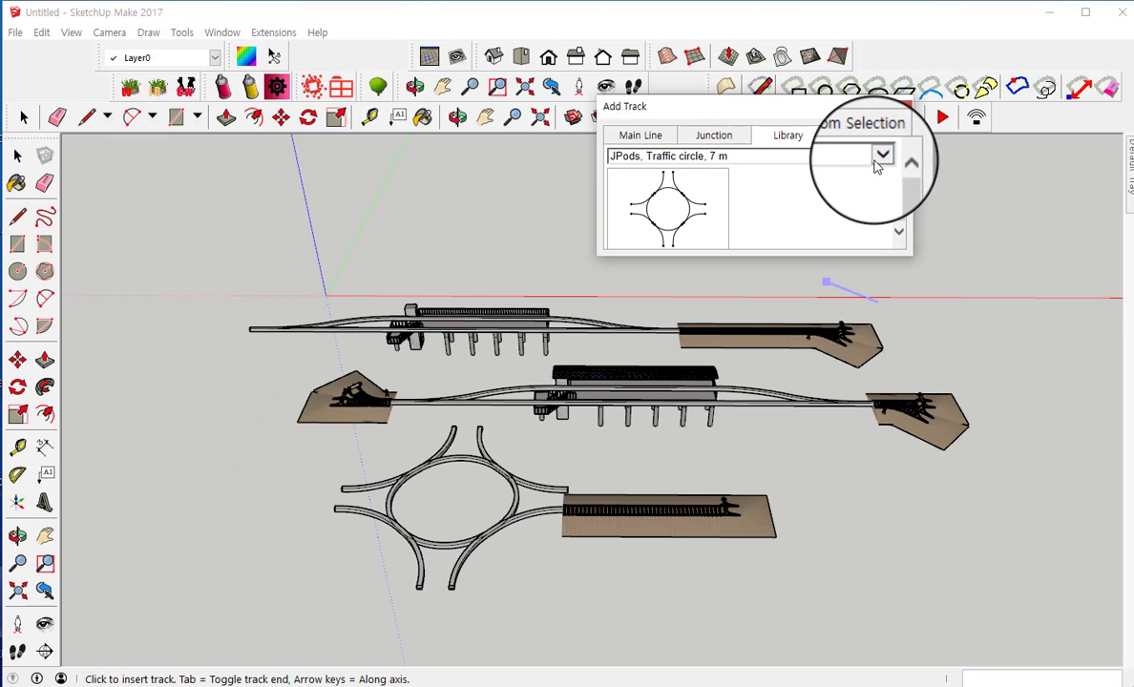
{"action": "left_click", "coordinate": [882, 157]}
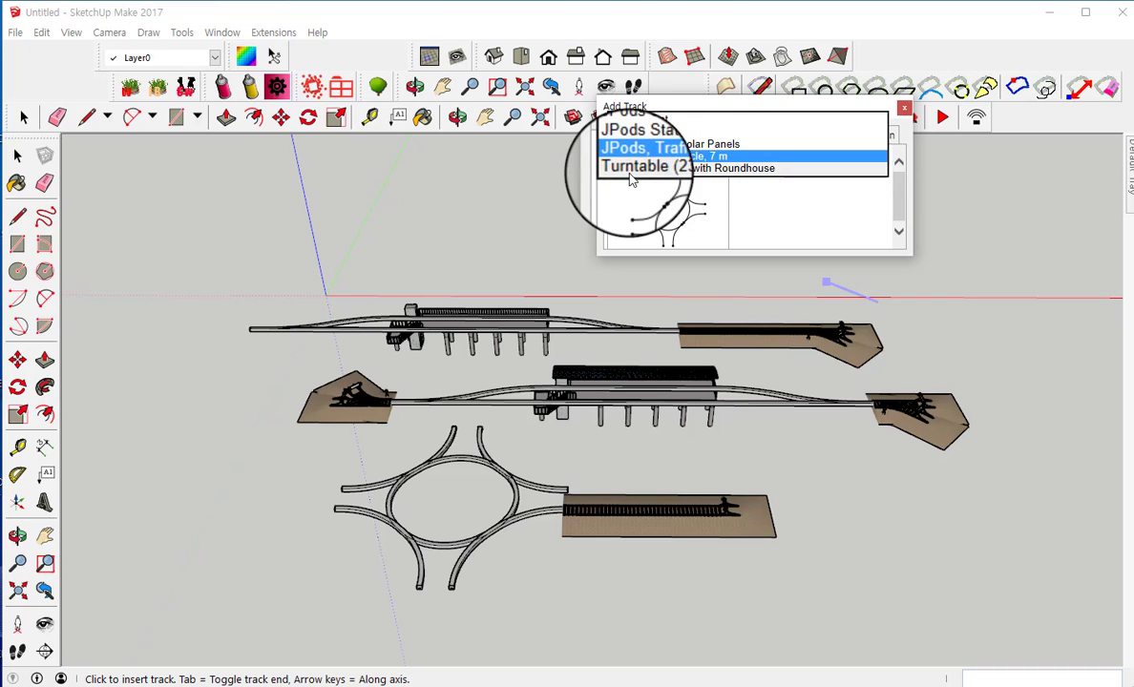
{"action": "left_click", "coordinate": [759, 170]}
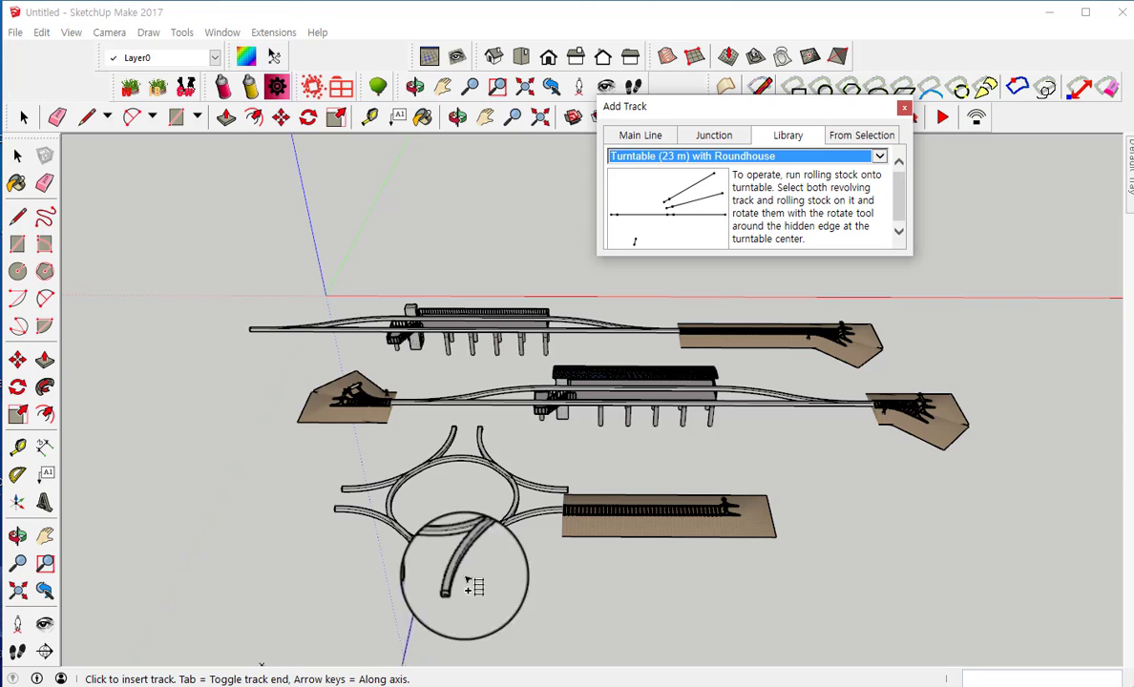
{"action": "left_click", "coordinate": [725, 521]}
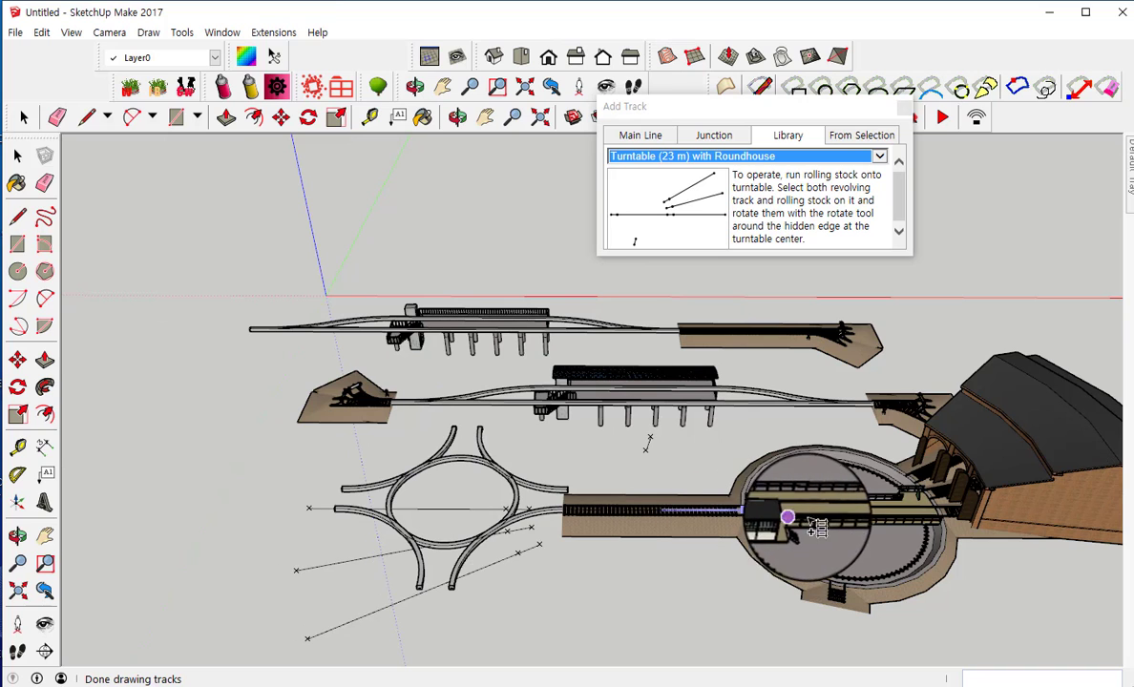
- Examine the turntable, its bridge and control cabin, and the roundhouse entrances from several angles, up close and from farther away
{"action": "scroll", "coordinate": [763, 516], "scroll_direction": "up", "scroll_amount": 1}
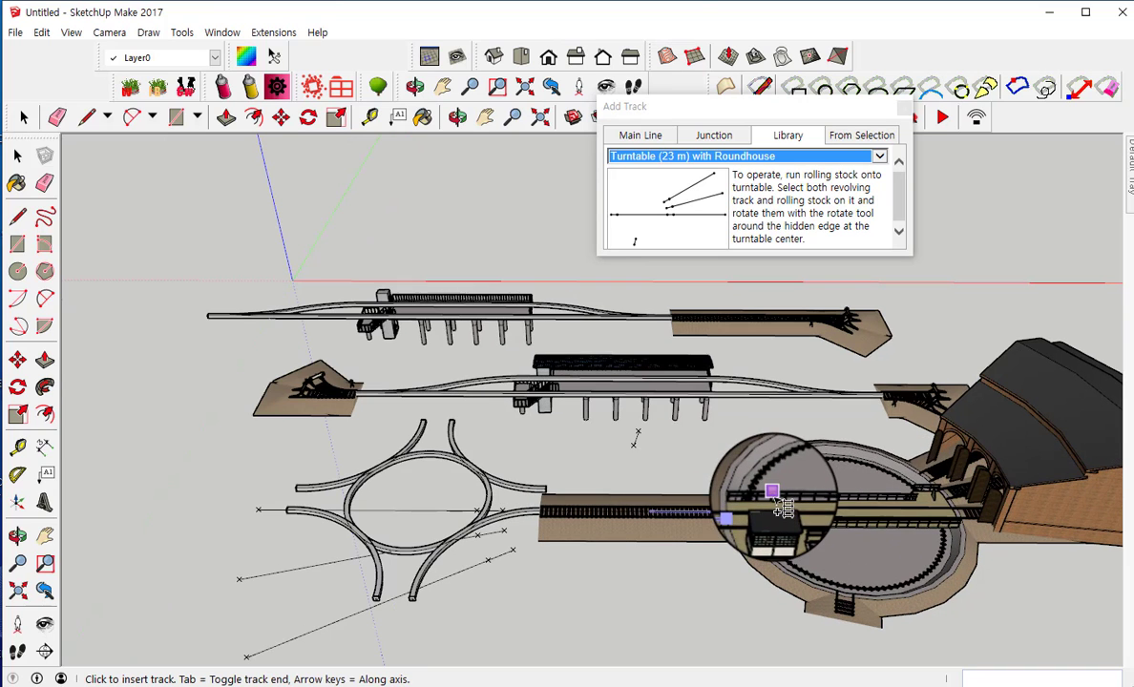
{"action": "left_click", "coordinate": [457, 116]}
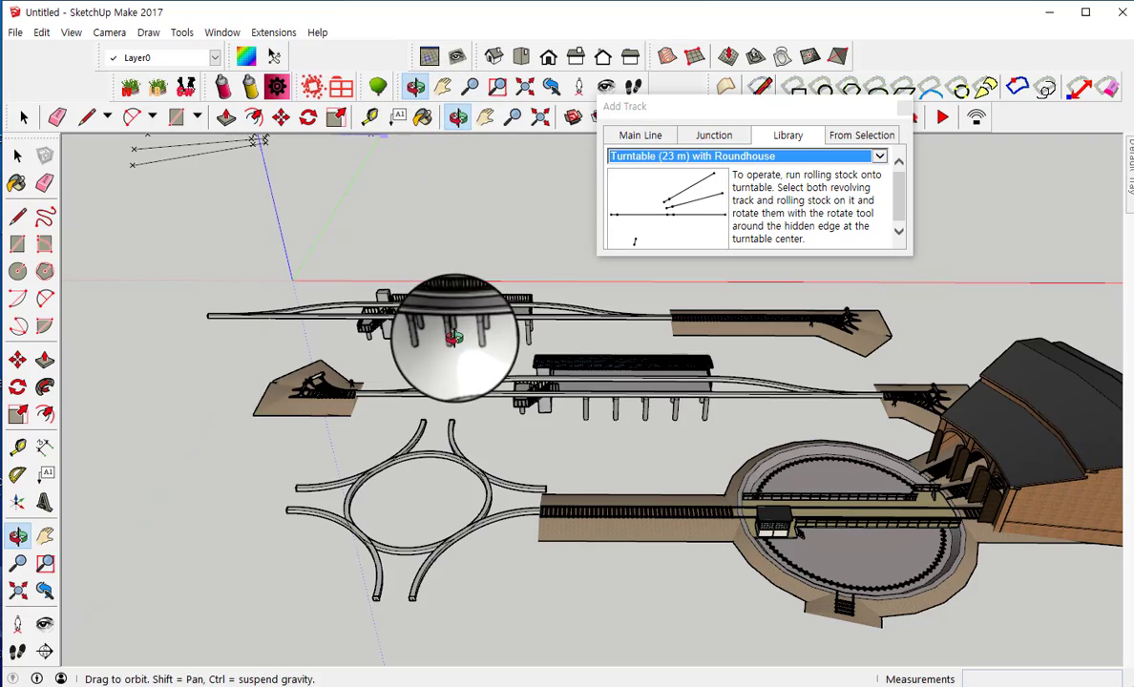
{"action": "left_click_drag", "start_coordinate": [453, 337], "coordinate": [794, 260]}
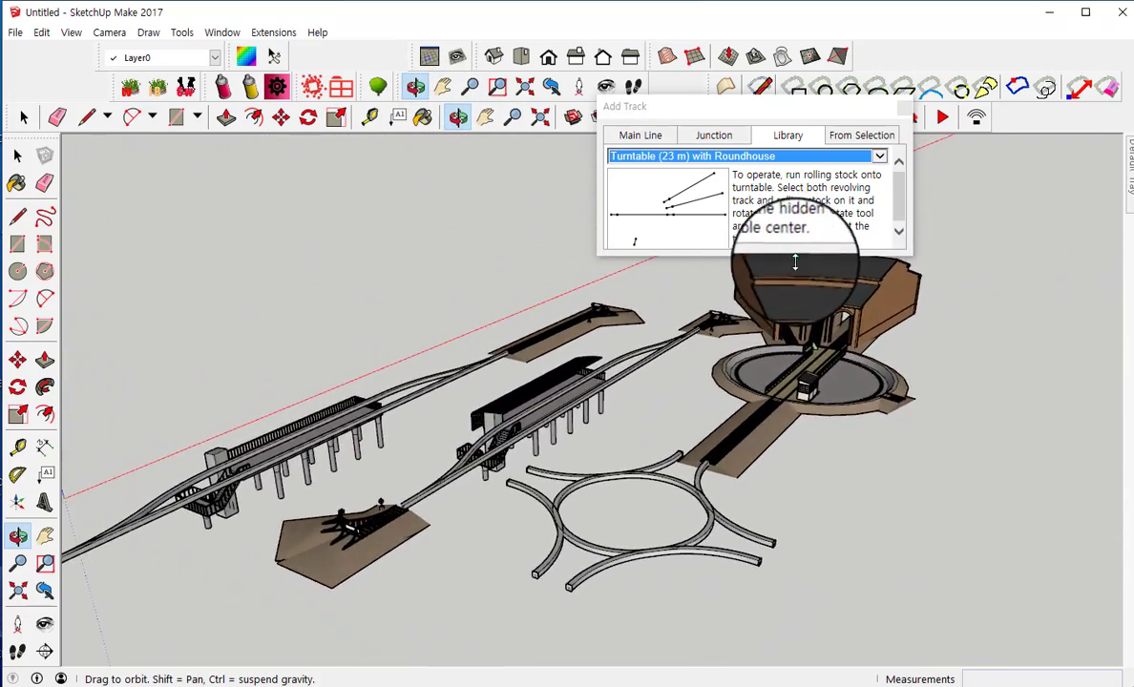
{"action": "scroll", "coordinate": [785, 392], "scroll_direction": "up", "scroll_amount": 5}
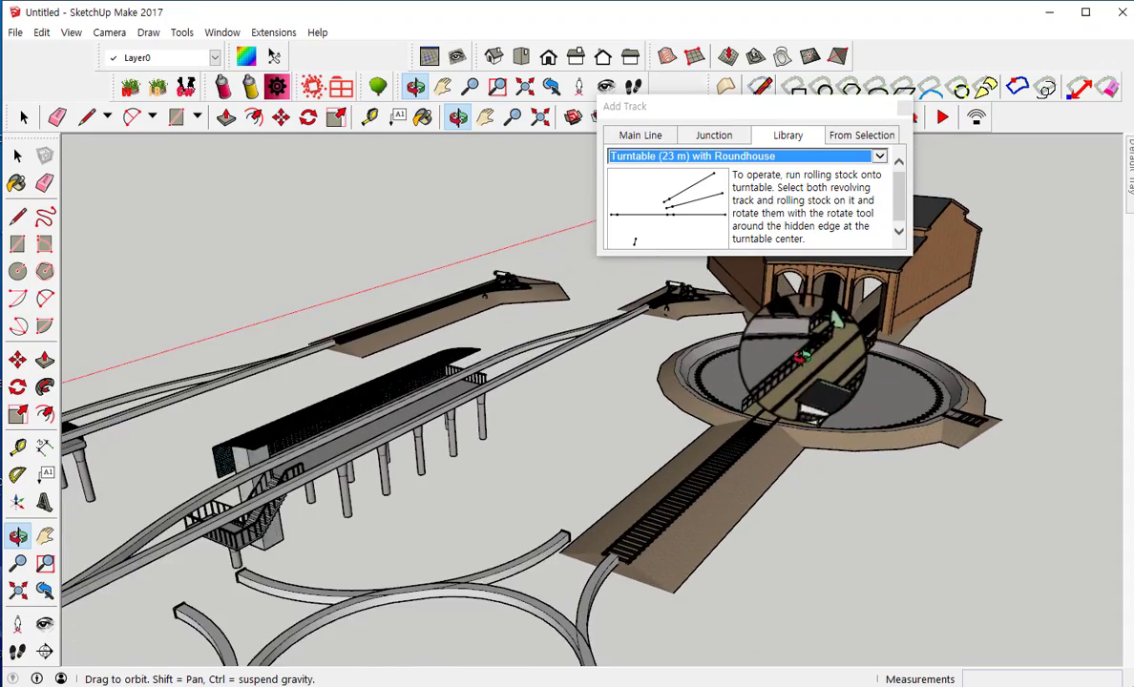
{"action": "left_click_drag", "start_coordinate": [766, 420], "coordinate": [850, 299]}
{"action": "scroll", "coordinate": [830, 336], "scroll_direction": "up", "scroll_amount": 6}
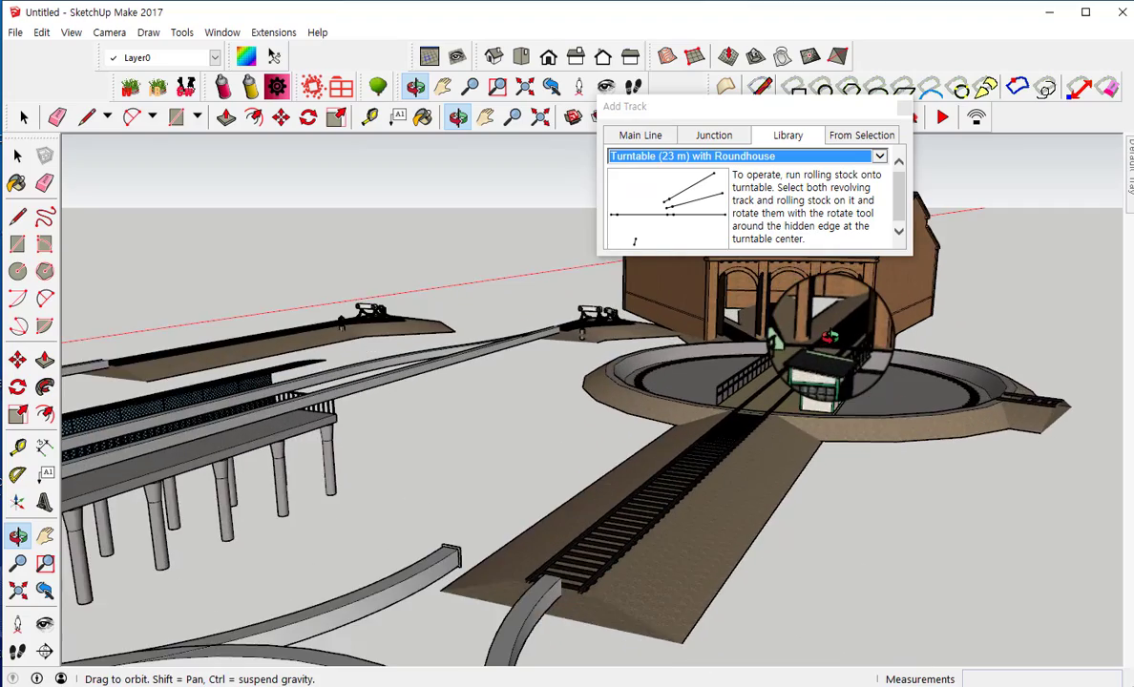
{"action": "scroll", "coordinate": [831, 336], "scroll_direction": "up", "scroll_amount": 3}
{"action": "mouse_move", "coordinate": [830, 336]}
{"action": "left_mouse_down"}
{"action": "mouse_move", "coordinate": [765, 372]}
{"action": "mouse_move", "coordinate": [702, 435]}
{"action": "mouse_move", "coordinate": [741, 329]}
{"action": "mouse_move", "coordinate": [830, 342]}
{"action": "left_mouse_up"}
{"action": "scroll", "coordinate": [570, 382], "scroll_direction": "up", "scroll_amount": 2}
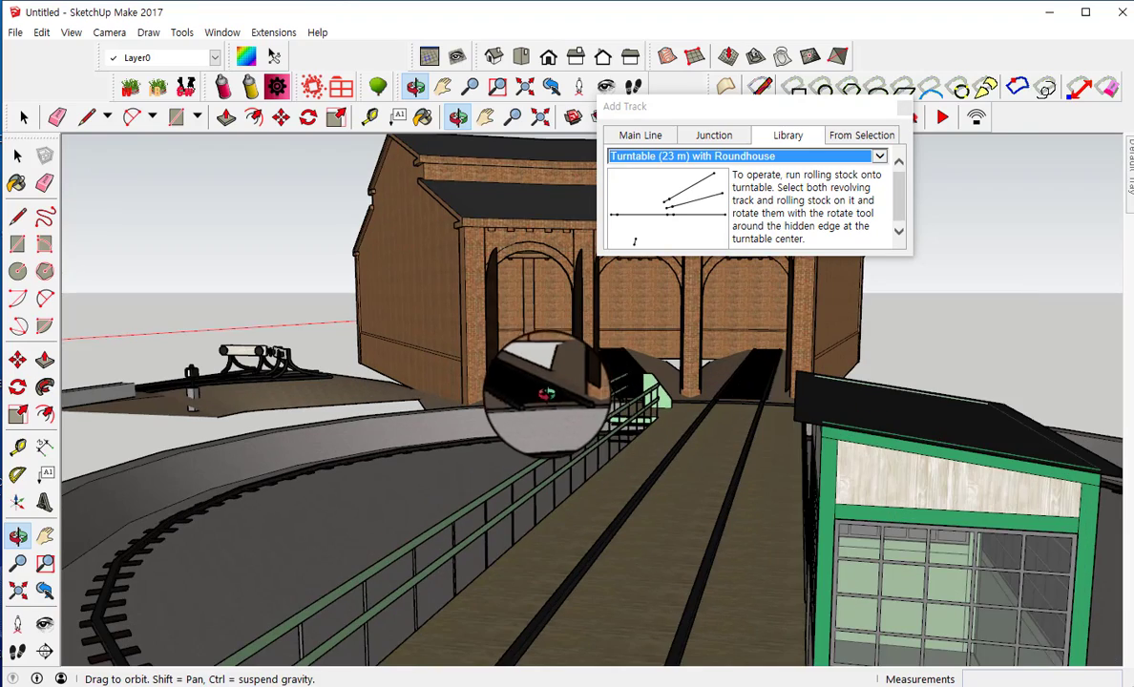
{"action": "left_click_drag", "start_coordinate": [539, 399], "coordinate": [484, 407]}
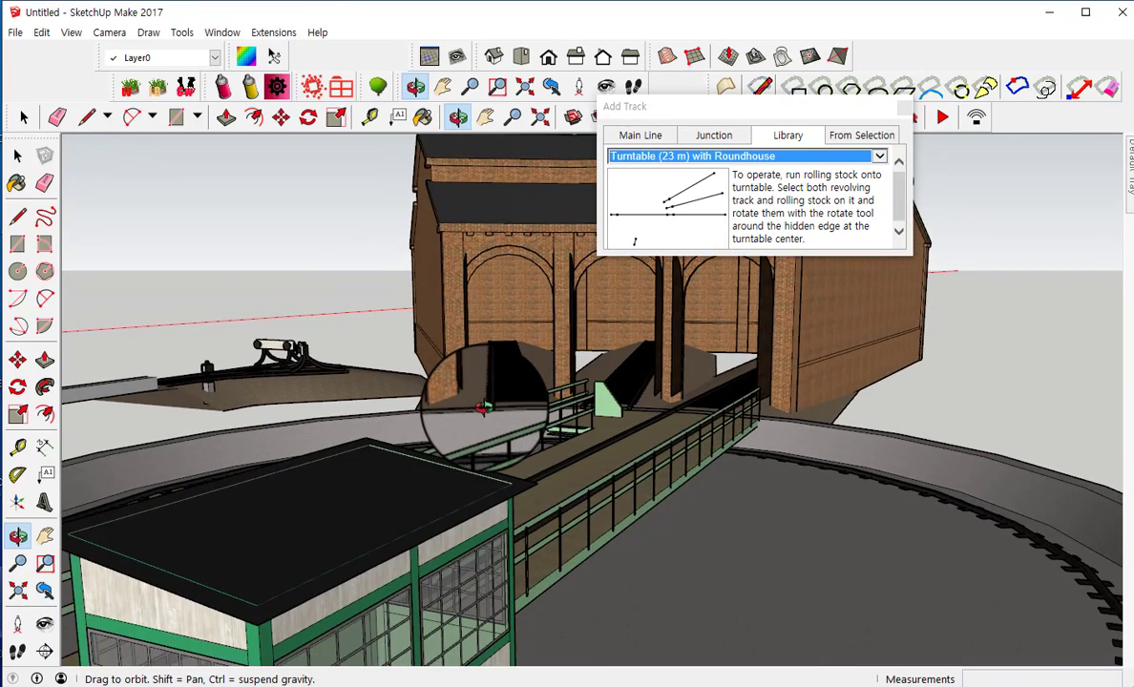
{"action": "scroll", "coordinate": [516, 390], "scroll_direction": "down", "scroll_amount": 5}
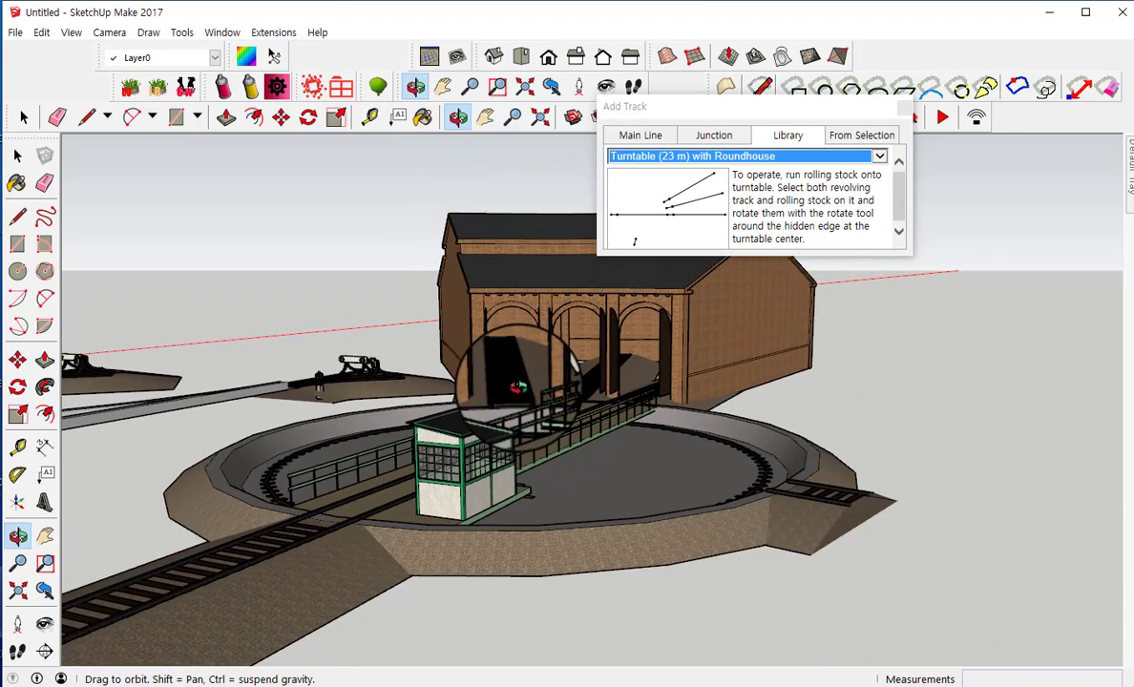
{"action": "scroll", "coordinate": [518, 382], "scroll_direction": "up", "scroll_amount": 1}
{"action": "scroll", "coordinate": [518, 381], "scroll_direction": "up", "scroll_amount": 3}
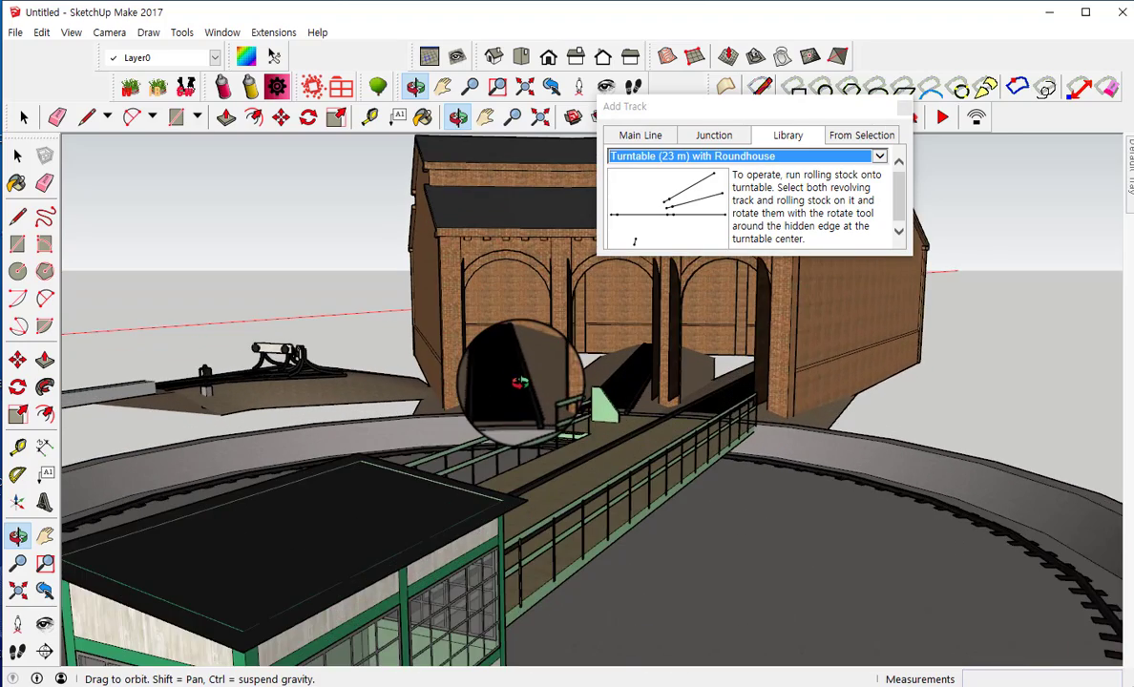
{"action": "scroll", "coordinate": [519, 382], "scroll_direction": "up", "scroll_amount": 2}
{"action": "scroll", "coordinate": [519, 383], "scroll_direction": "down", "scroll_amount": 6}
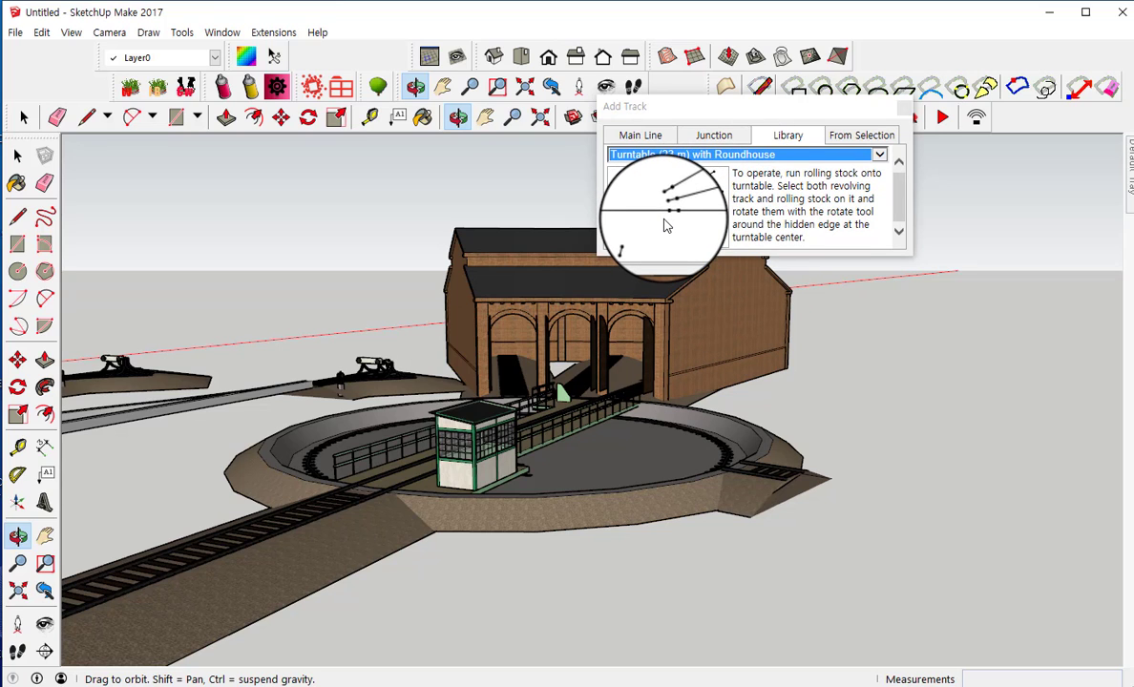
- Show the option for adding track from a selection, and switch from there to the Select tool
{"action": "left_click", "coordinate": [866, 141]}
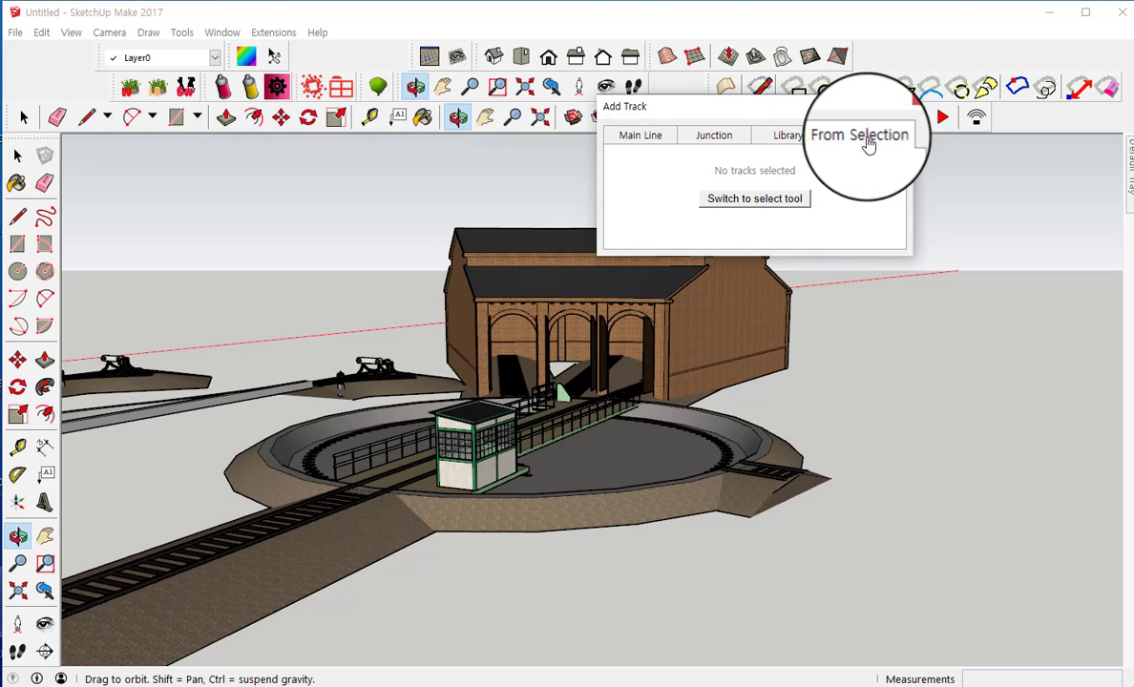
{"action": "left_click", "coordinate": [751, 200]}
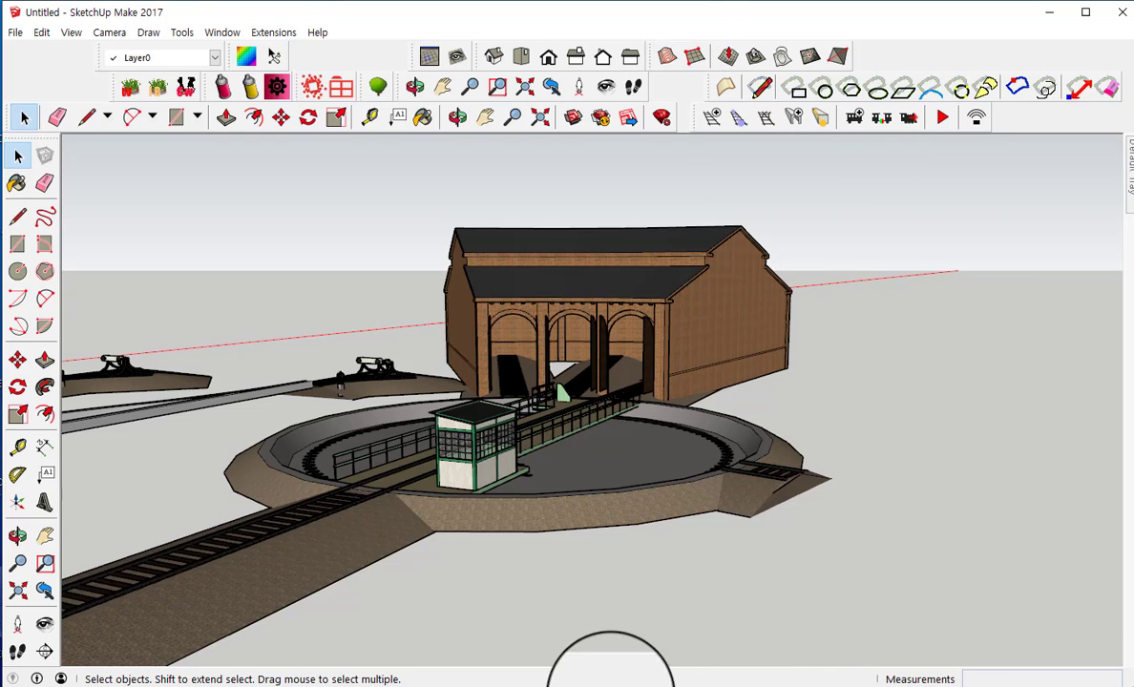
{"action": "left_click", "coordinate": [587, 686]}
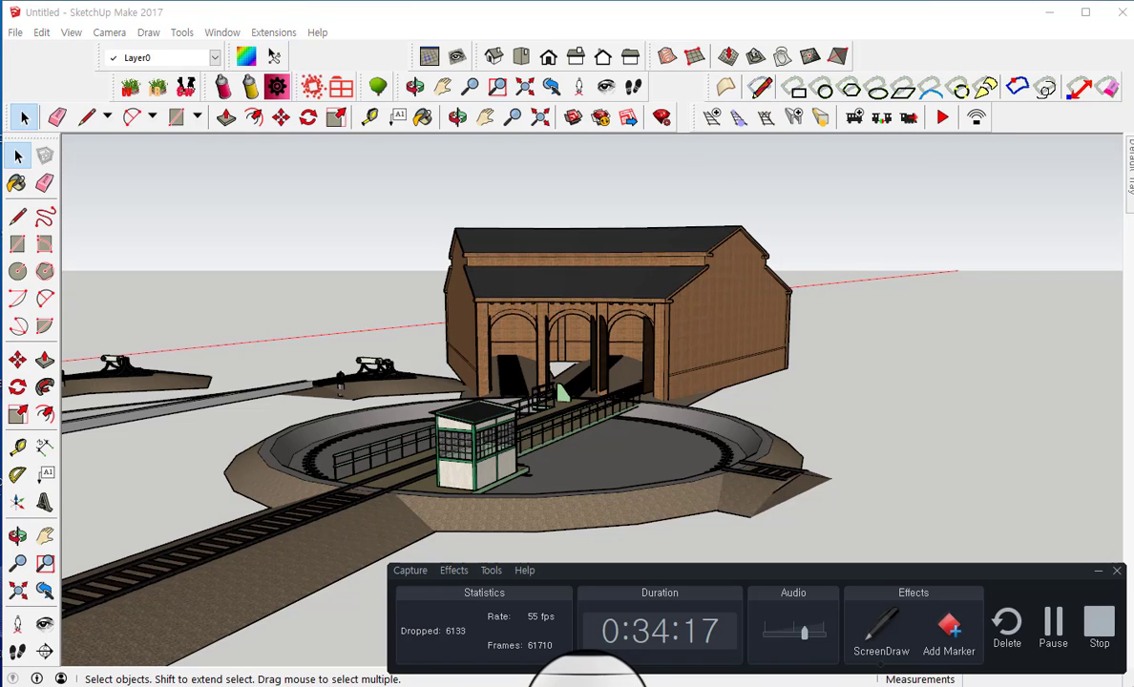